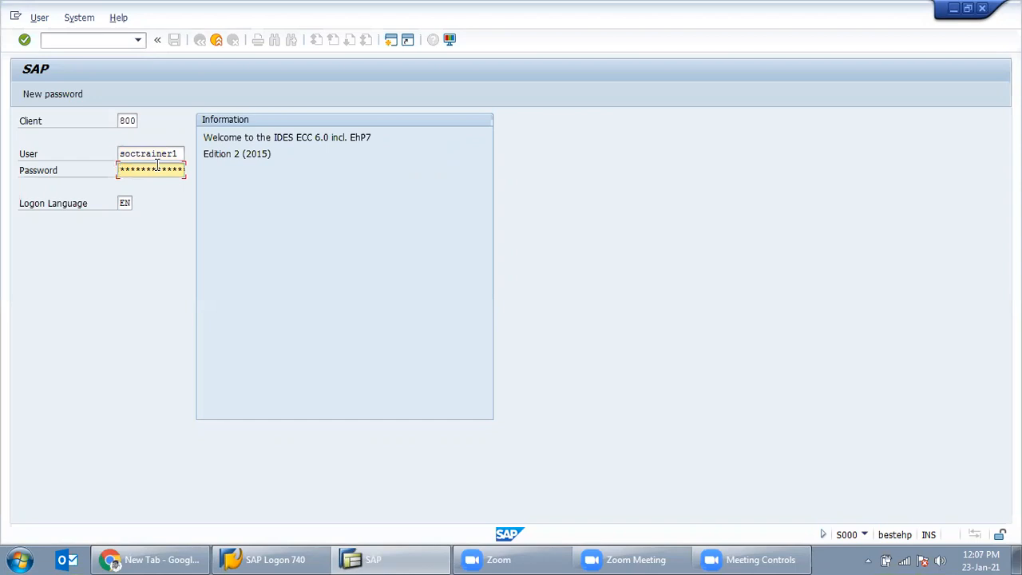
# Step: Log on with the password and start transaction MM01 to create a material
pyautogui.write('******')
pyautogui.press('Return')
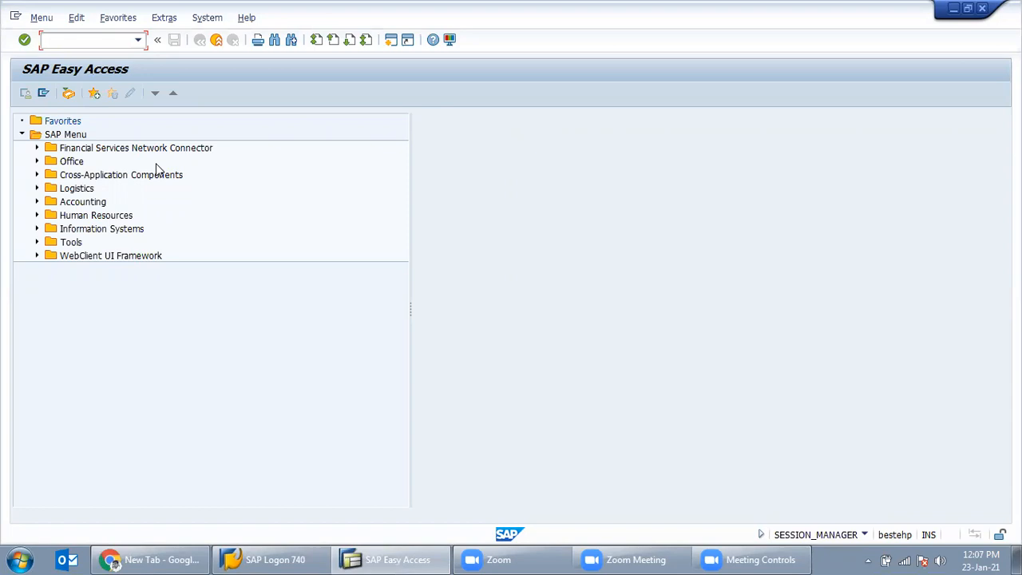
pyautogui.write('mm01')
pyautogui.press('Return')
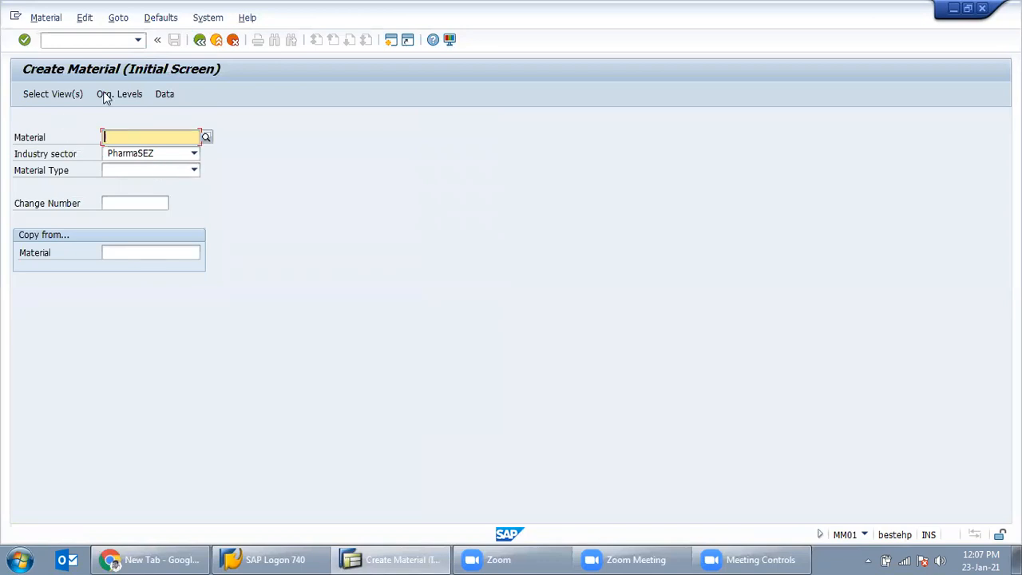
# Step: Choose industry sector Plant Engin./Construction and material type ERSA Spare parts, then continue
pyautogui.click(66, 39)
pyautogui.click(194, 154)
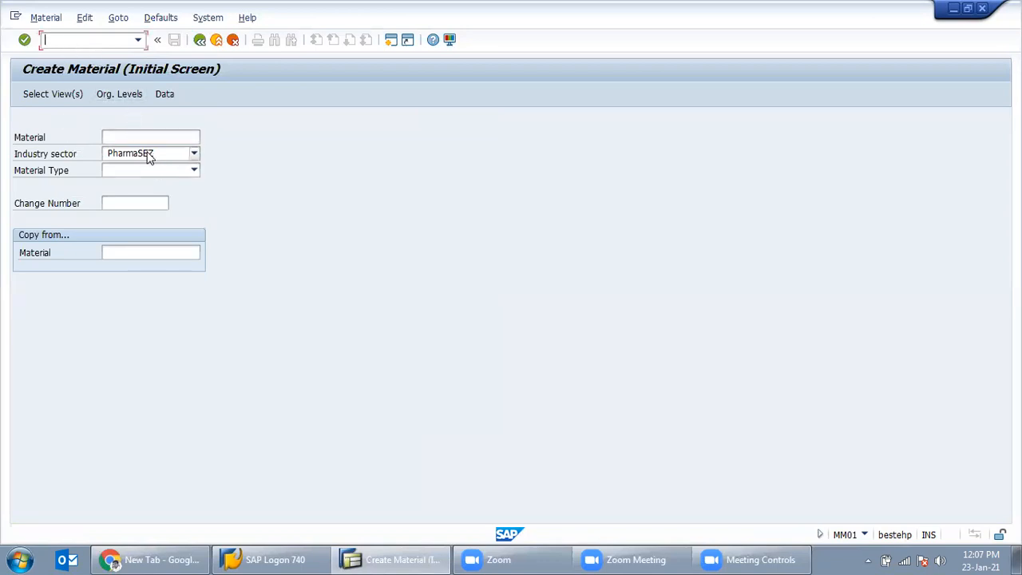
pyautogui.scroll(5, 177, 235)
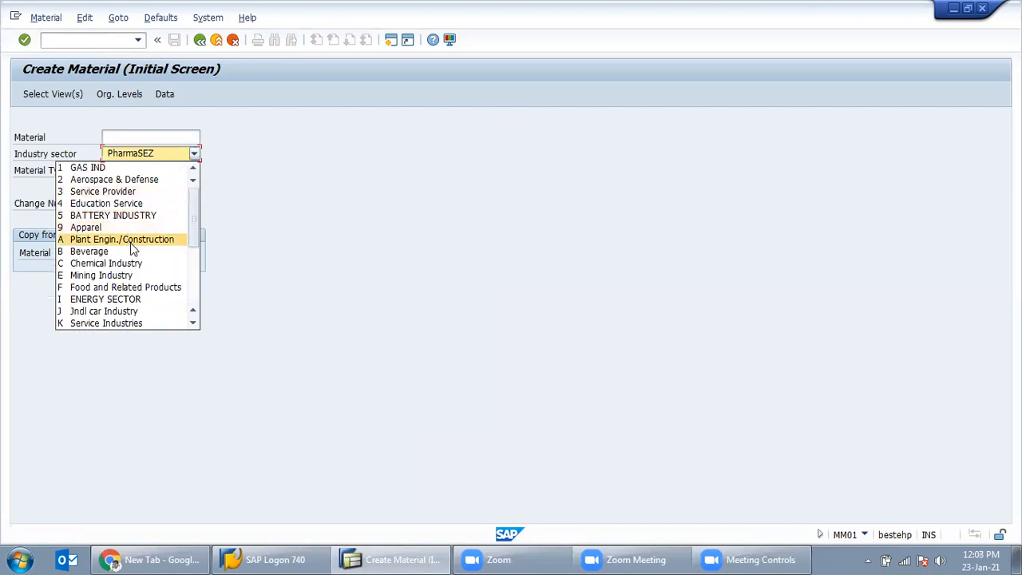
pyautogui.click(129, 241)
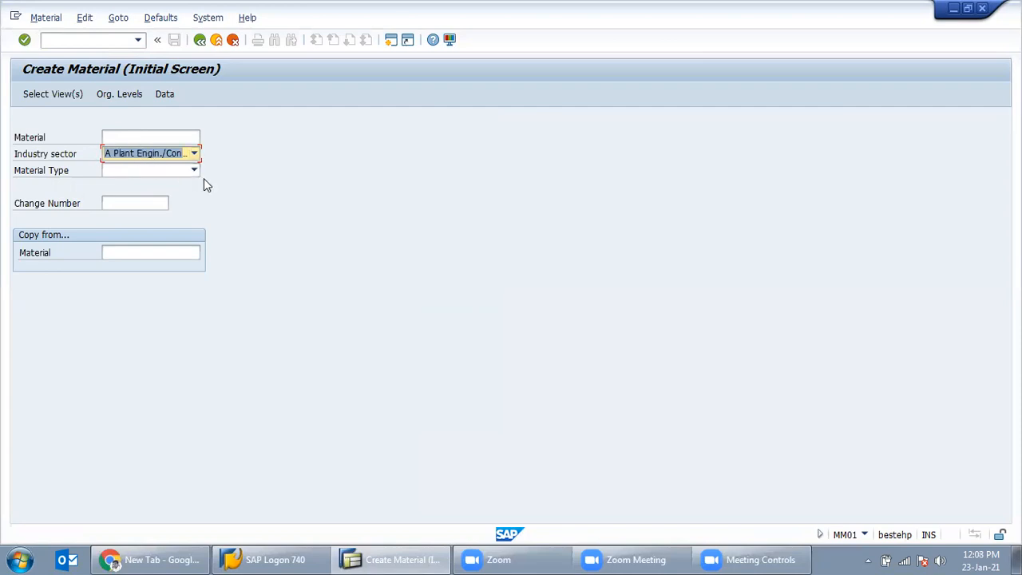
pyautogui.click(194, 171)
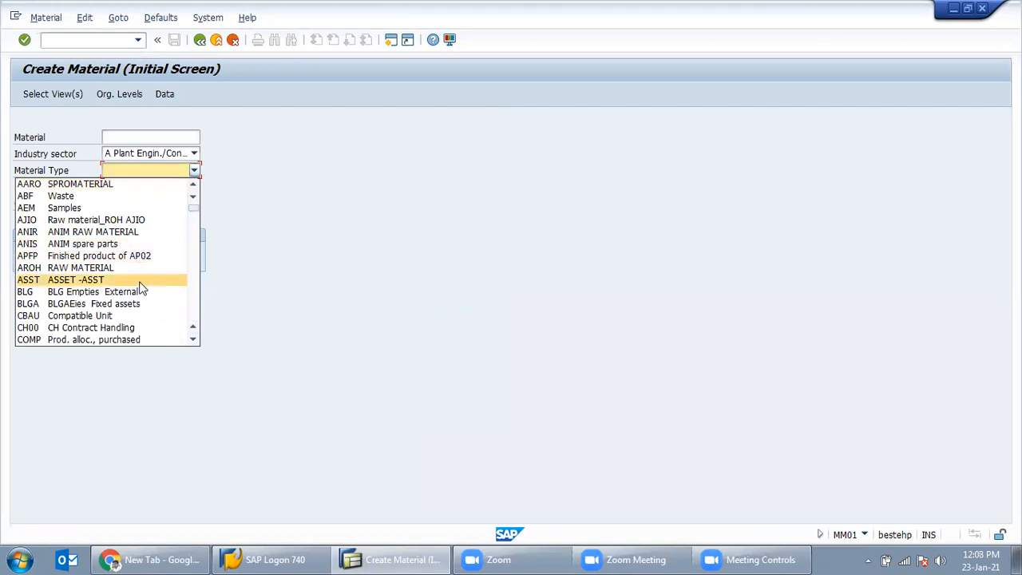
pyautogui.scroll(-4, 142, 289)
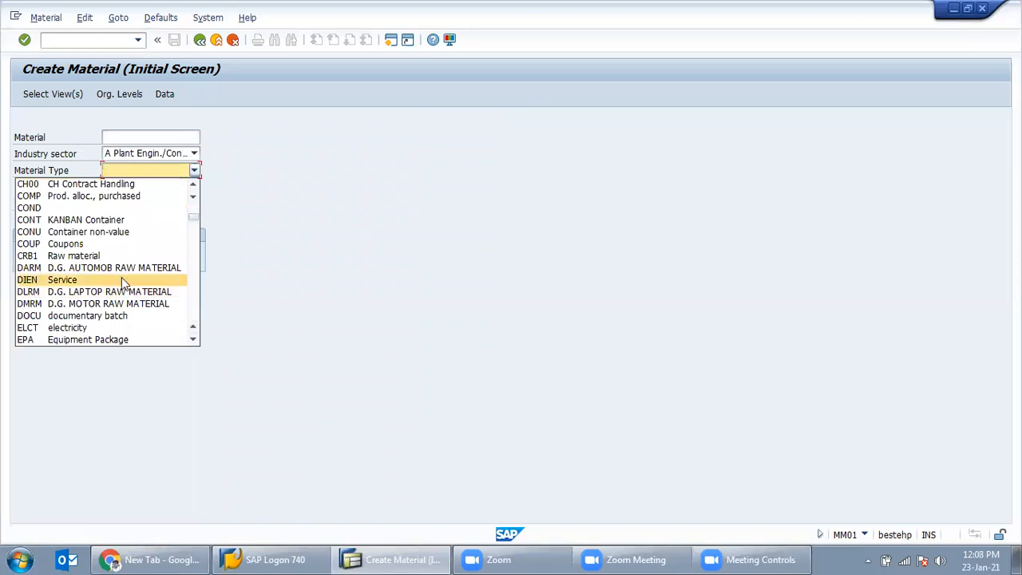
pyautogui.scroll(-3, 129, 279)
pyautogui.click(102, 245)
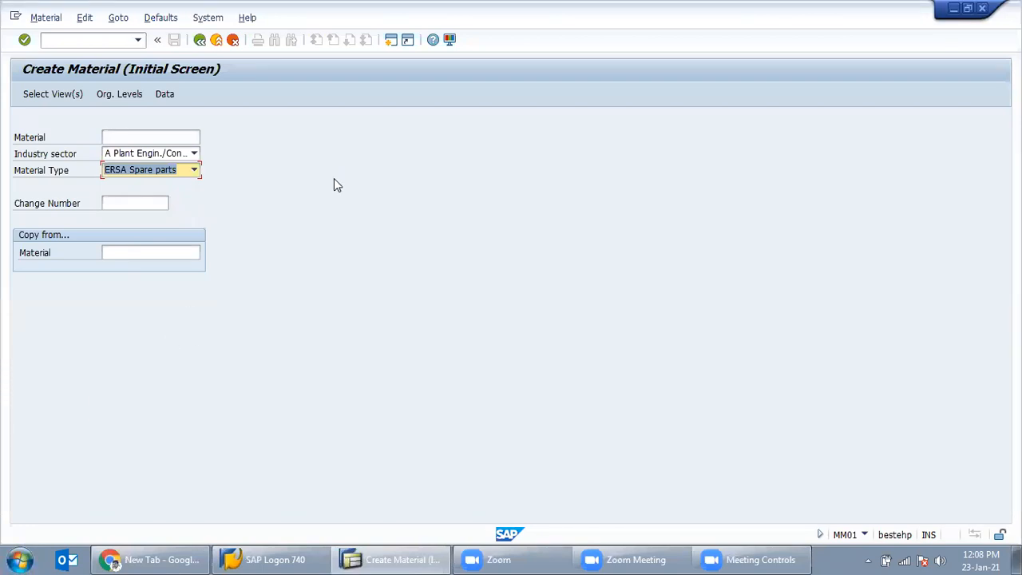
pyautogui.press('Return')
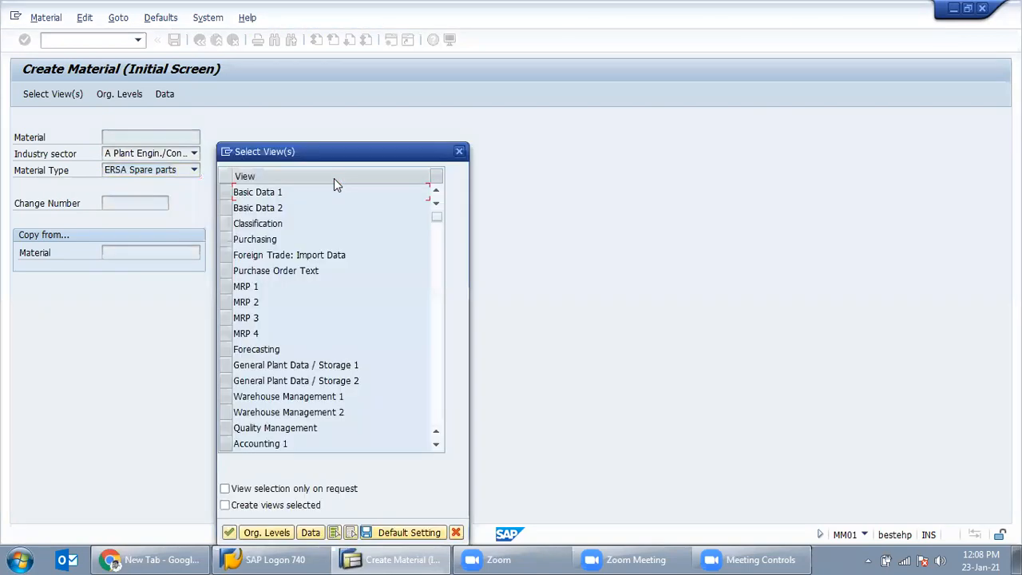
# Step: Select the Basic Data 1, Purchasing, General Plant Data / Storage 1 and Accounting 1 views
pyautogui.click(232, 193)
pyautogui.click(227, 240)
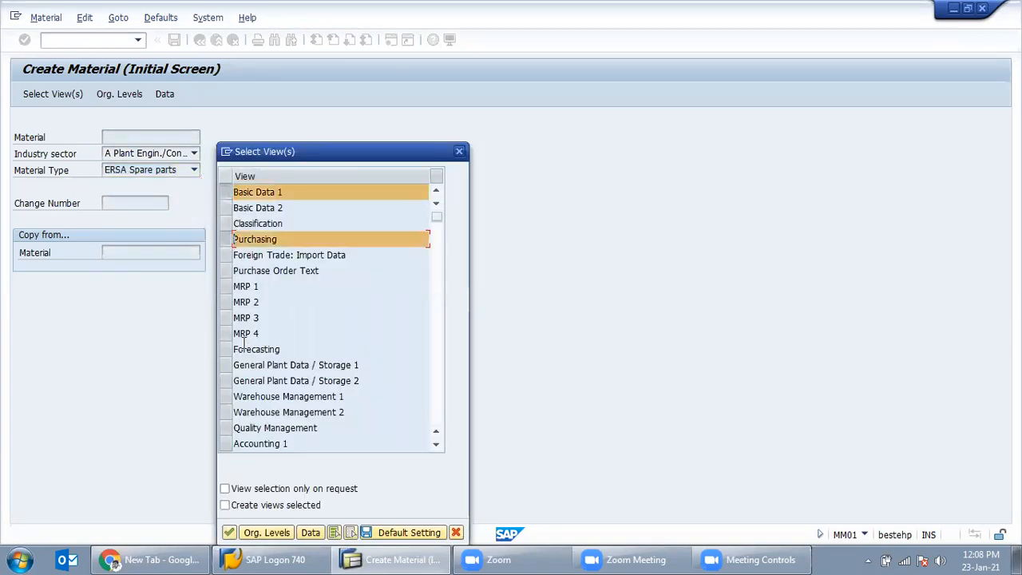
pyautogui.click(228, 365)
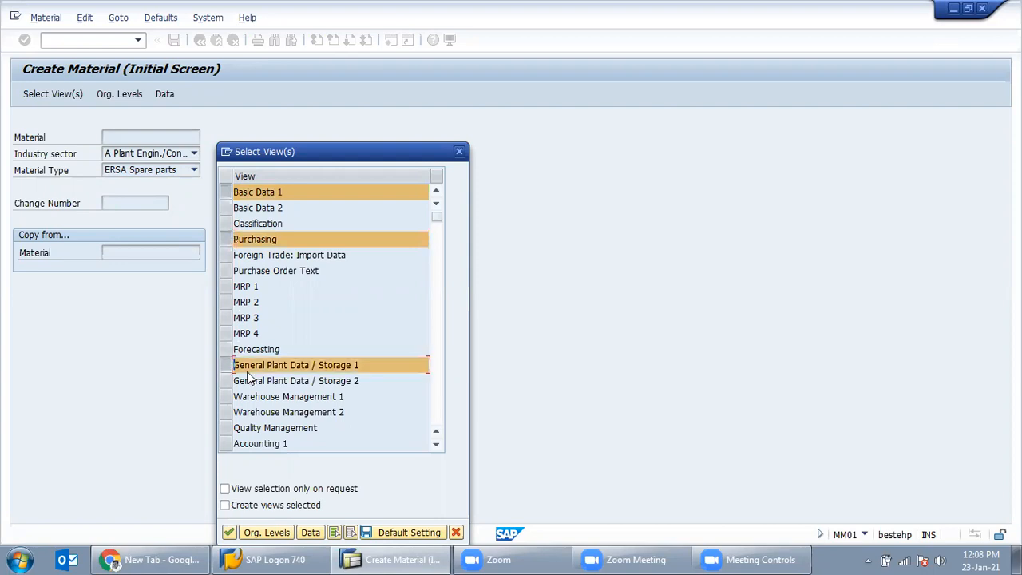
pyautogui.click(227, 443)
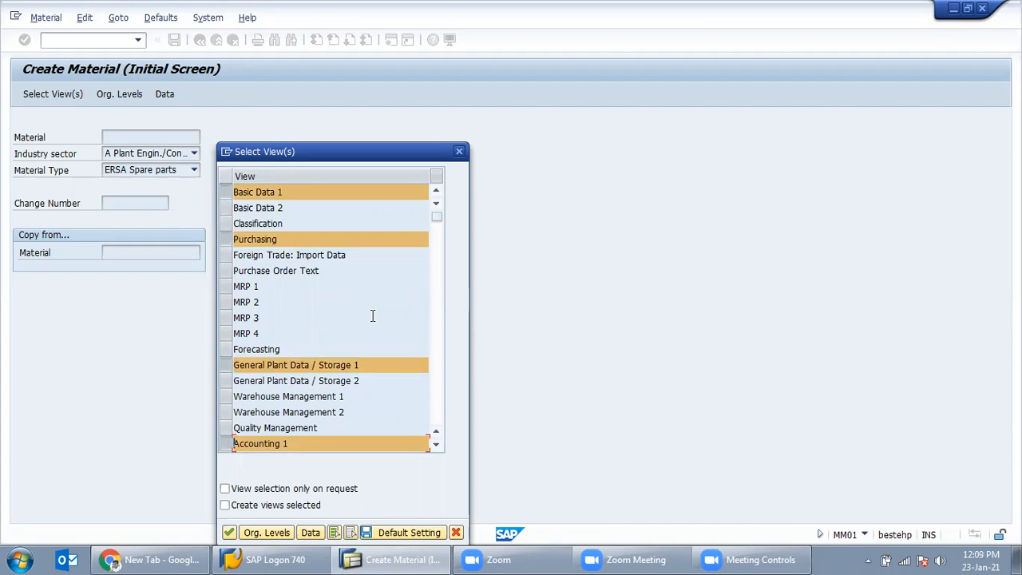
pyautogui.press('Return')
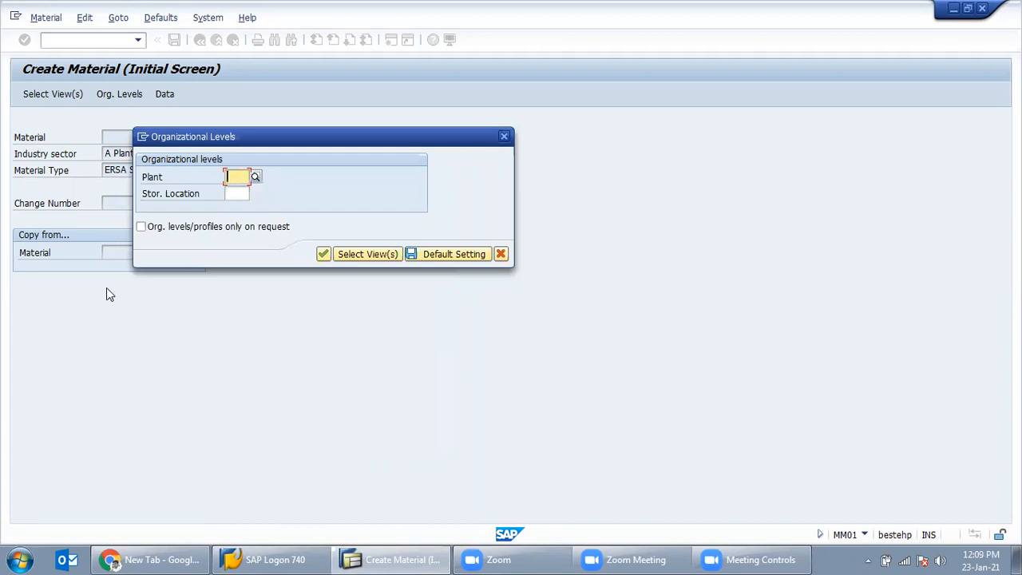
# Step: Enter plant IN47 and storage location IN47 as the organizational levels and confirm
pyautogui.moveTo(210, 137); pyautogui.dragTo(297, 166)
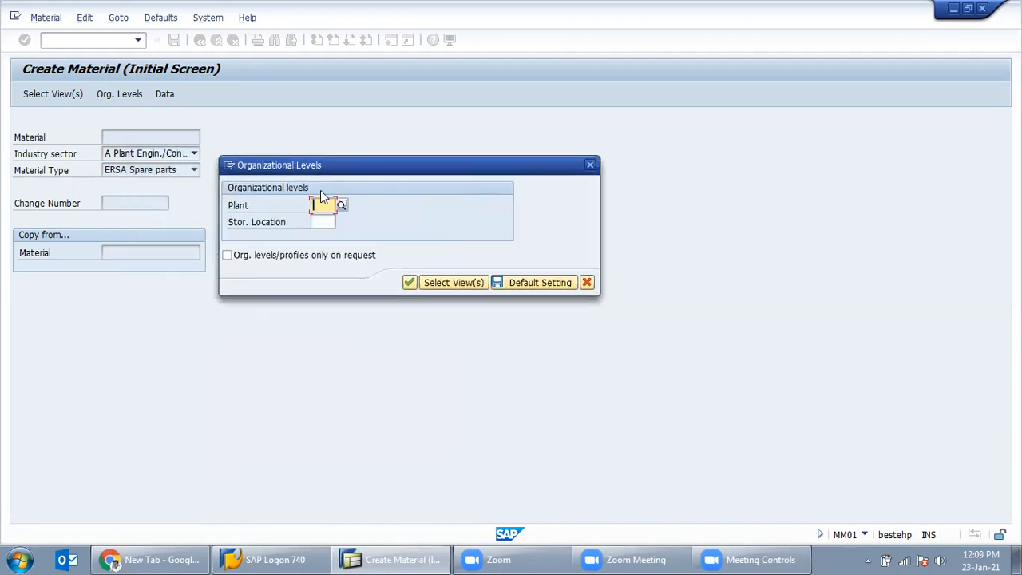
pyautogui.write('IN47')
pyautogui.press('Tab')
pyautogui.write('IN47')
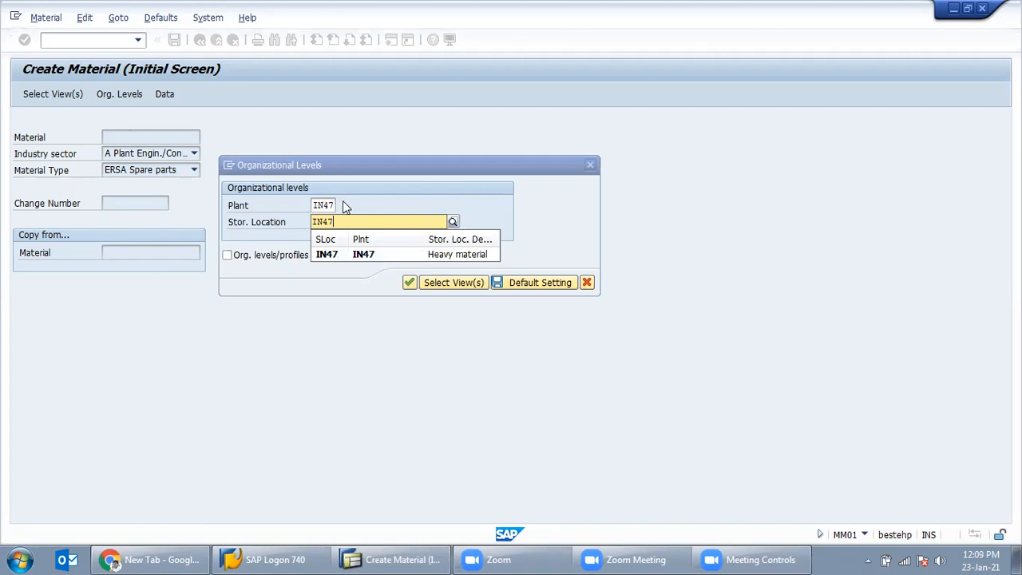
pyautogui.click(319, 222)
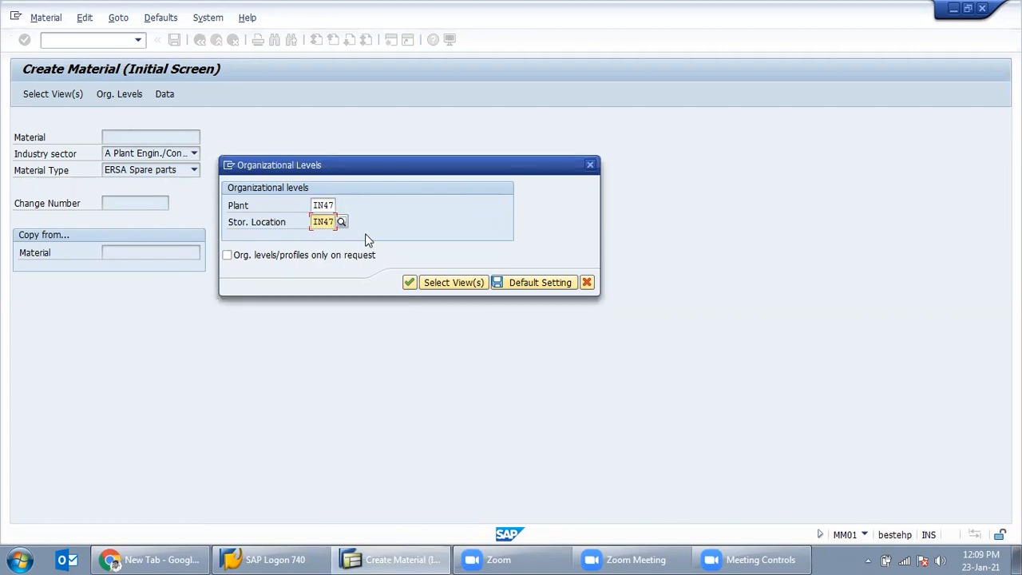
pyautogui.click(409, 282)
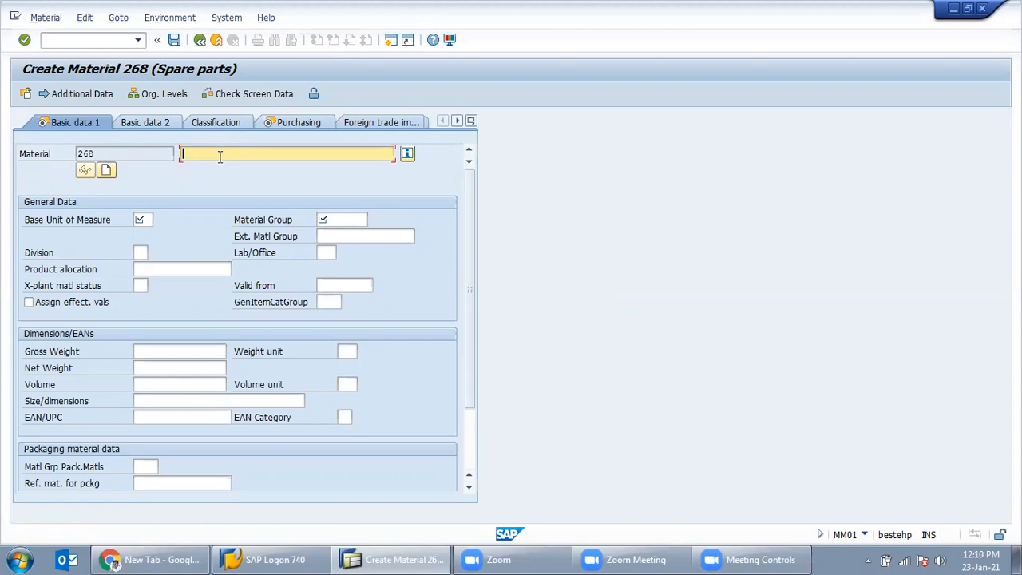
# Step: Enter description MOTOR 3HP and base unit of measure EA for material 268
pyautogui.write('MOT')
pyautogui.write('OR')
pyautogui.write(' 1HP')
pyautogui.click(147, 219)
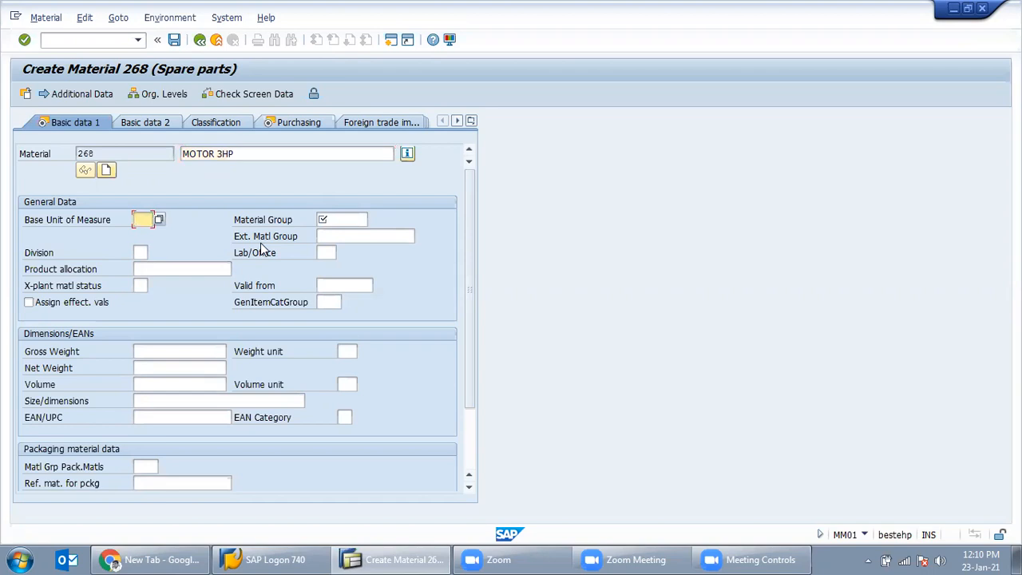
pyautogui.write('EA')
pyautogui.press('Tab')
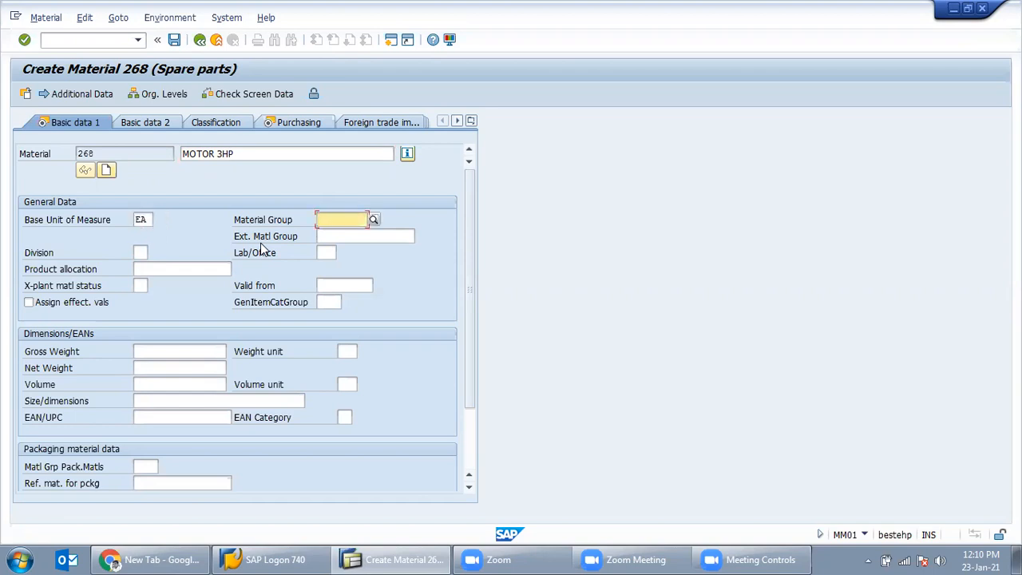
pyautogui.click(148, 221)
pyautogui.press('Return')
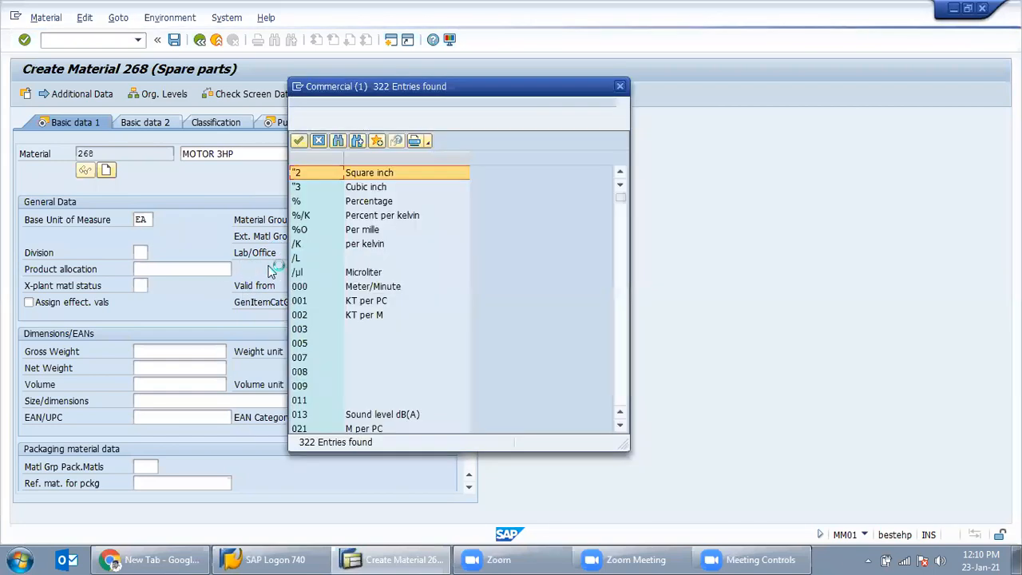
pyautogui.scroll(-9, 322, 274)
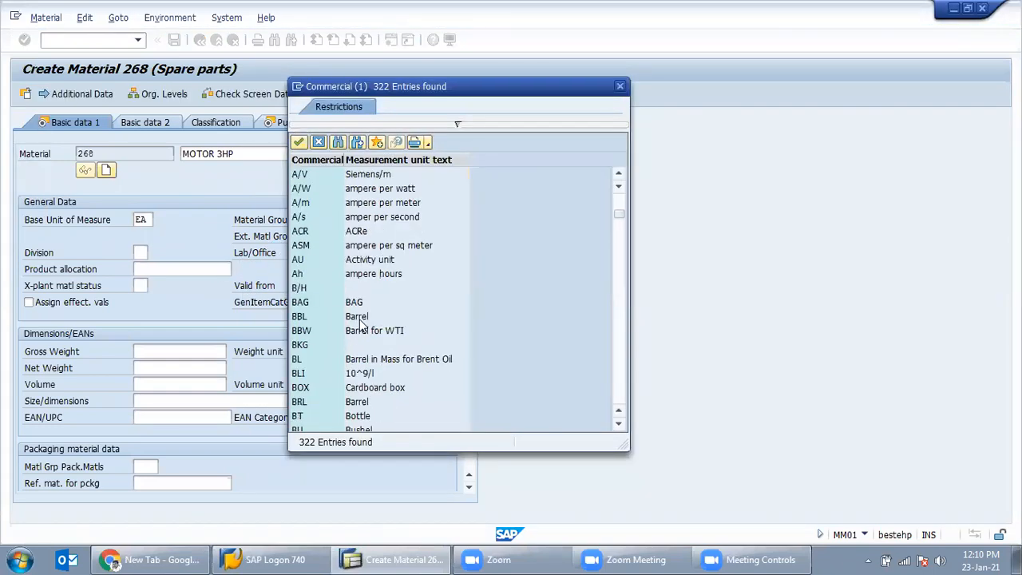
pyautogui.scroll(-4, 379, 319)
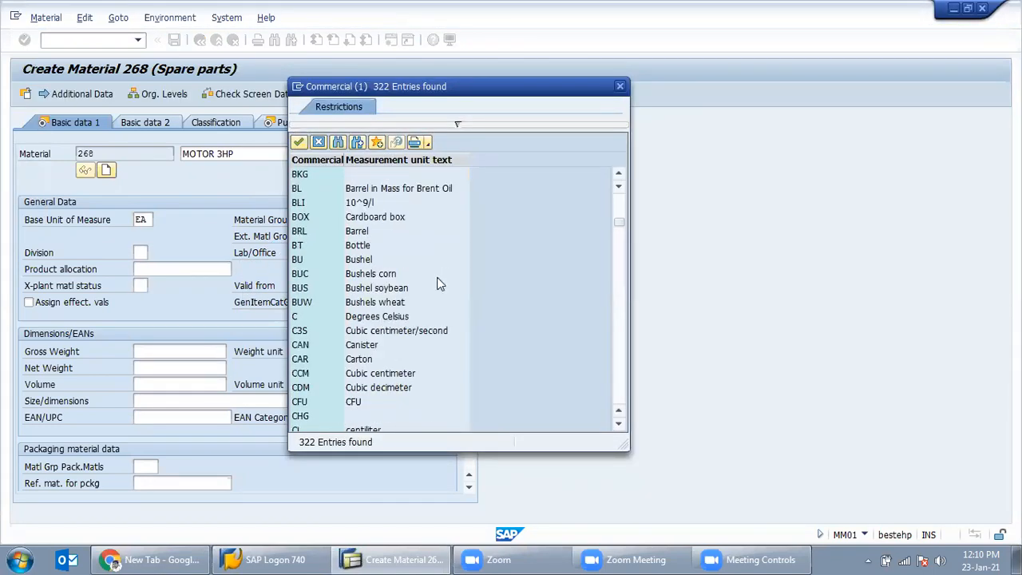
pyautogui.click(621, 86)
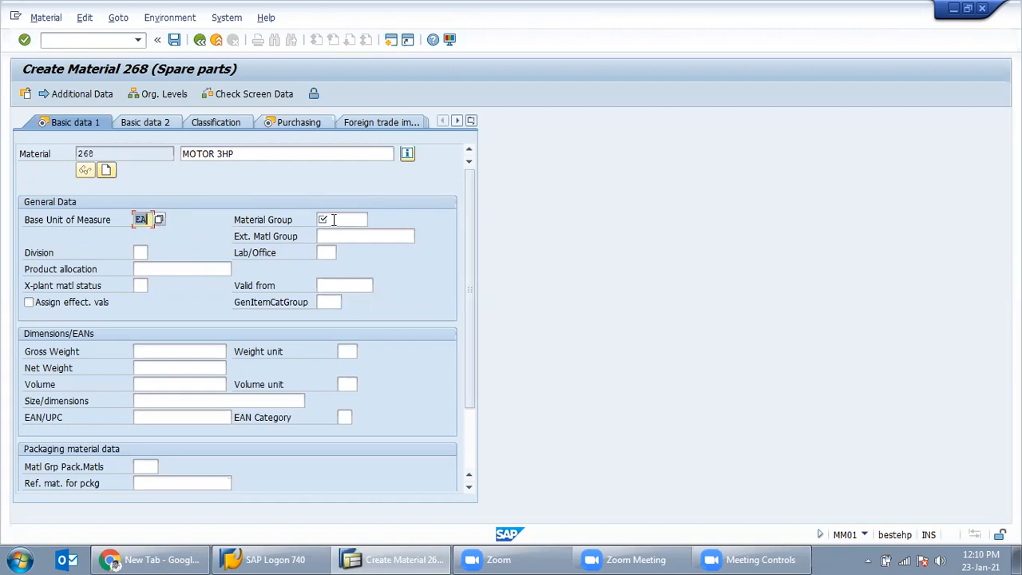
pyautogui.press('Tab')
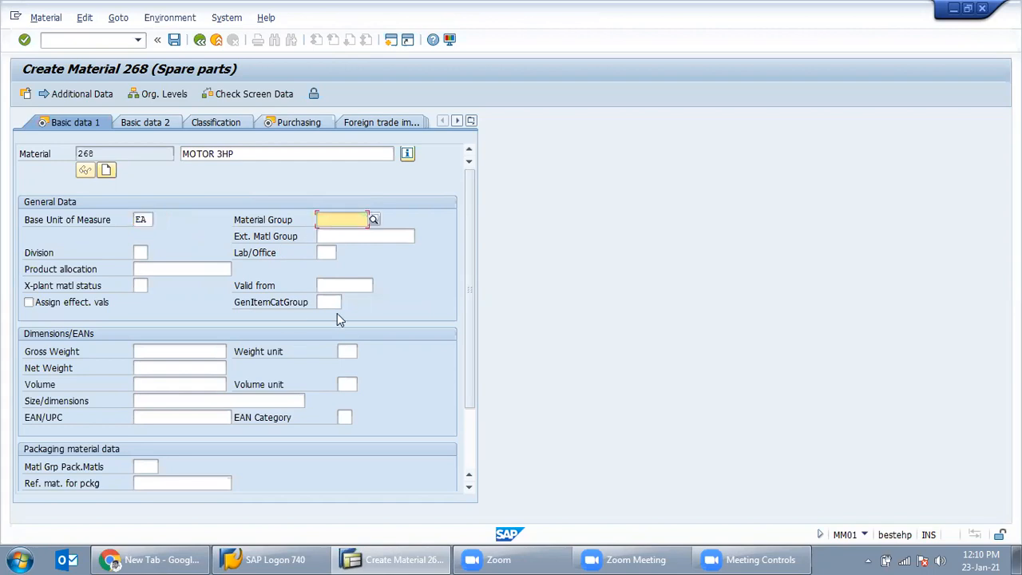
# Step: Assign material group 00103 Electronics from the value list and confirm the basic data
pyautogui.click(374, 220)
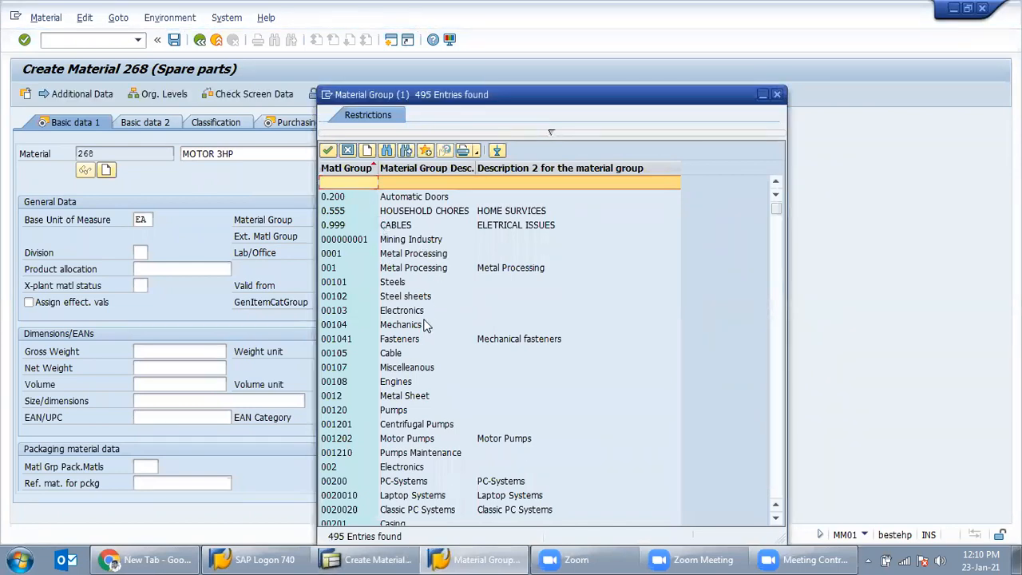
pyautogui.moveTo(541, 96); pyautogui.dragTo(609, 64)
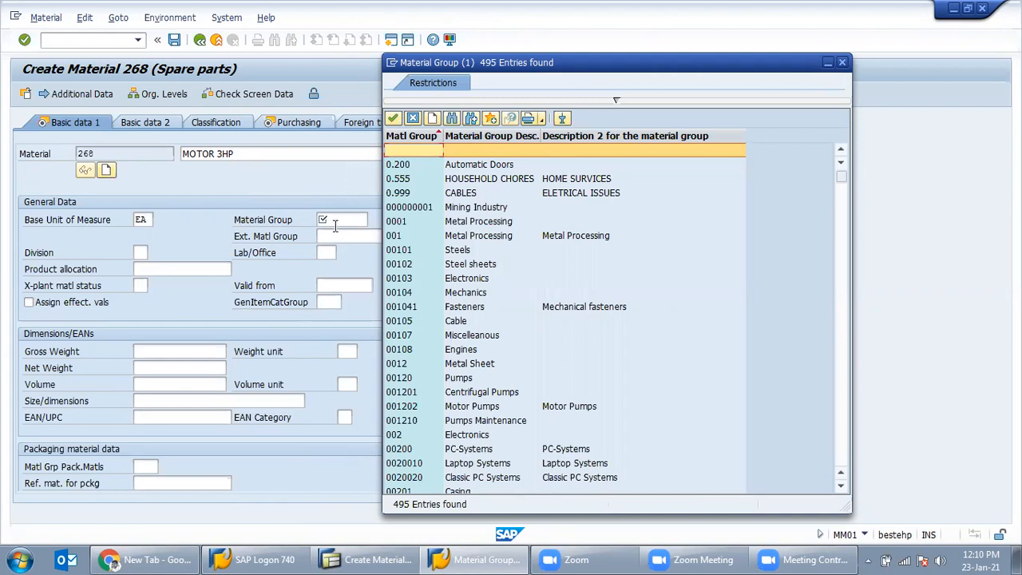
pyautogui.click(480, 281)
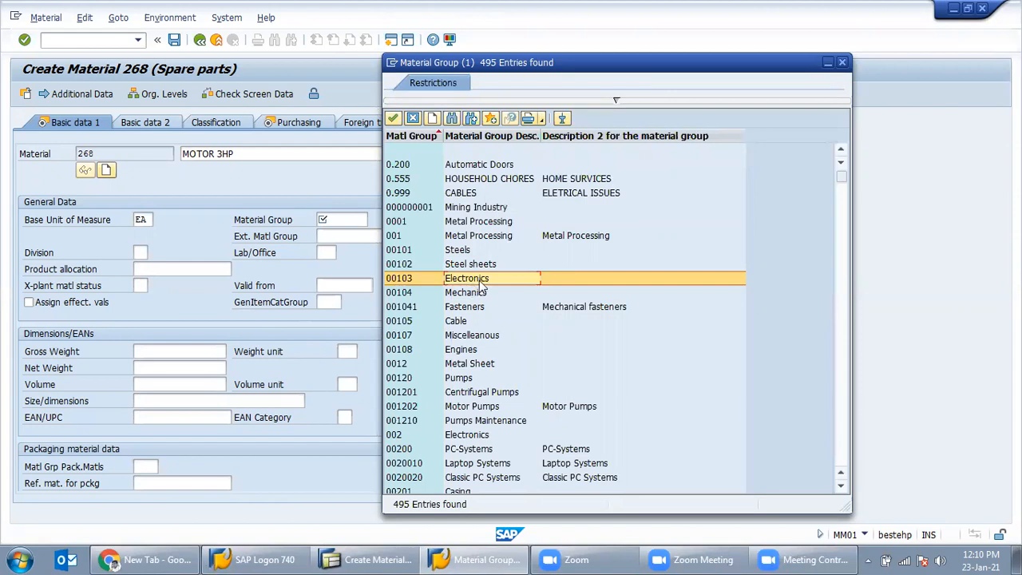
pyautogui.doubleClick(481, 284)
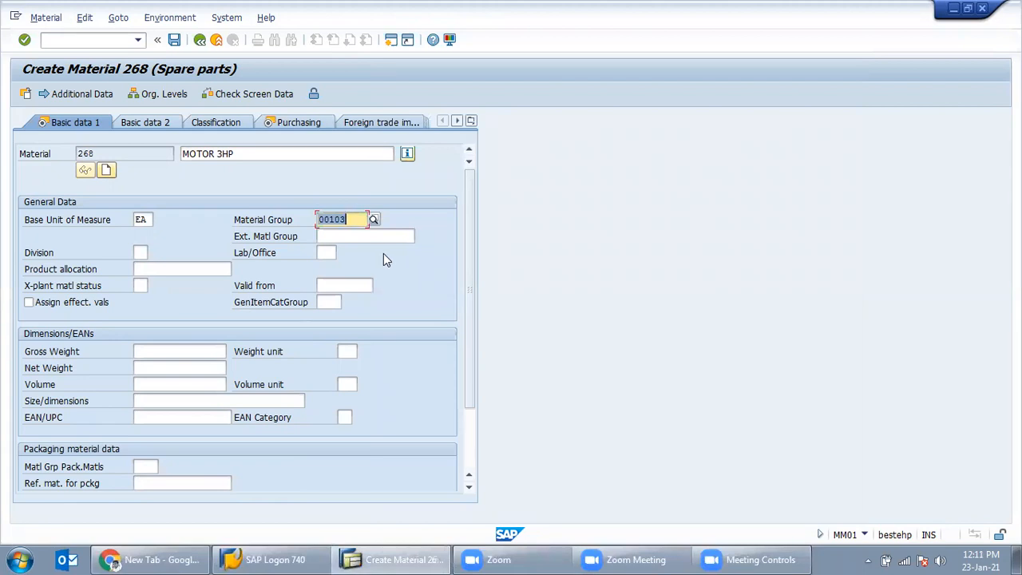
pyautogui.press('Return')
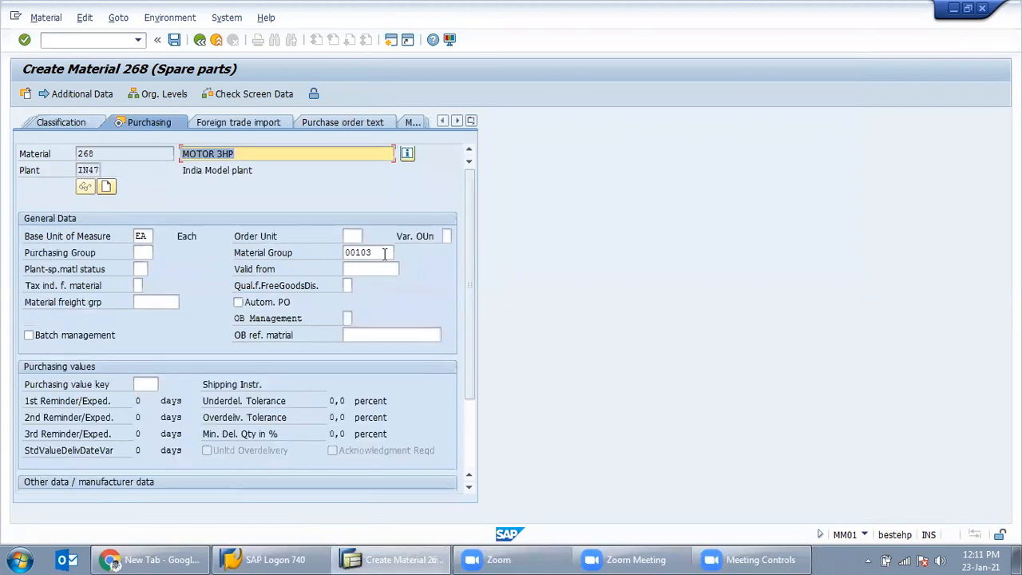
# Step: Enter purchasing group 001 and advance past plant data to the Accounting 1 view
pyautogui.click(141, 253)
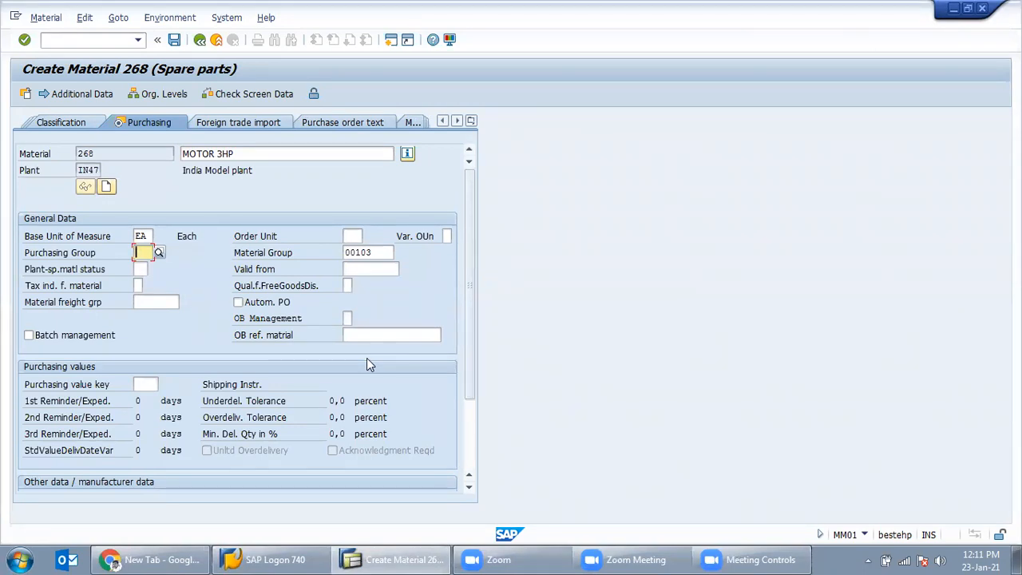
pyautogui.write('001')
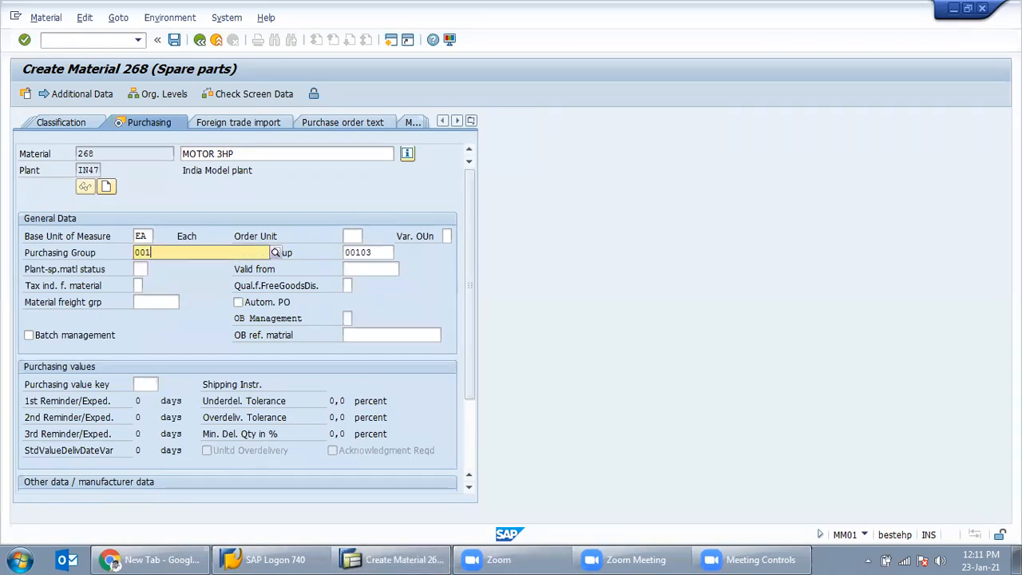
pyautogui.press('Return')
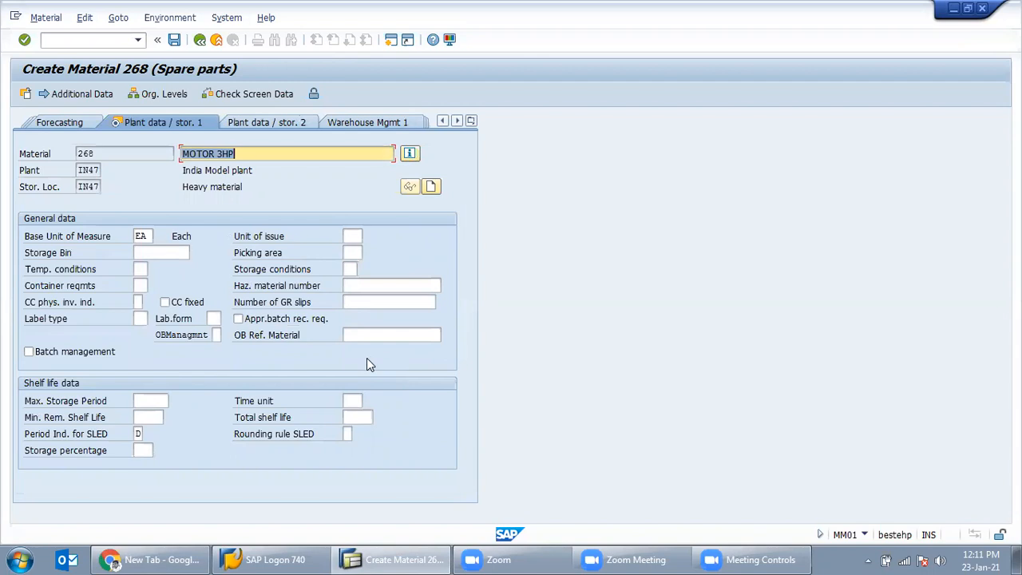
pyautogui.press('Return')
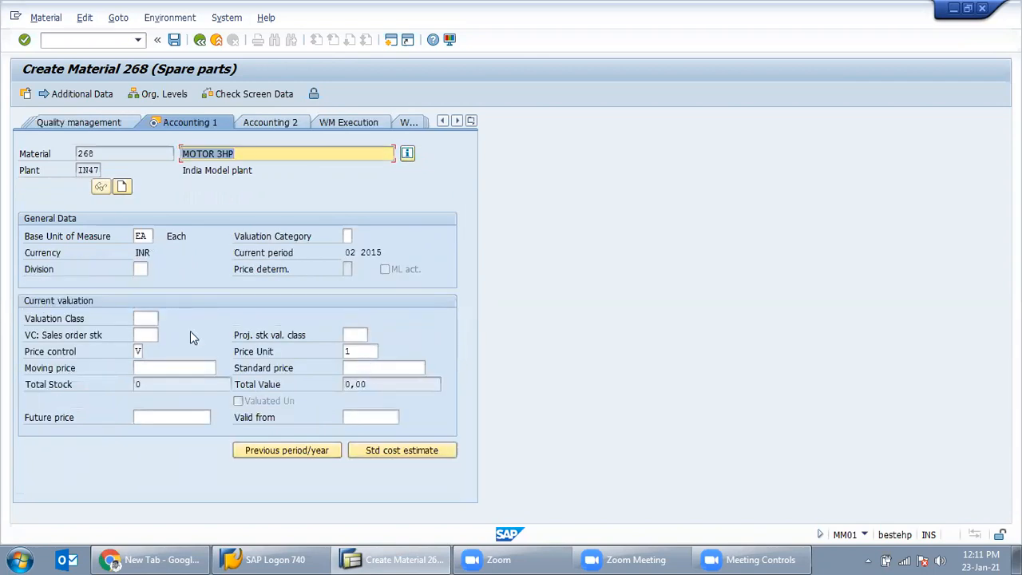
# Step: Pick valuation class 3040 Spare parts from the valuation class value list
pyautogui.click(145, 319)
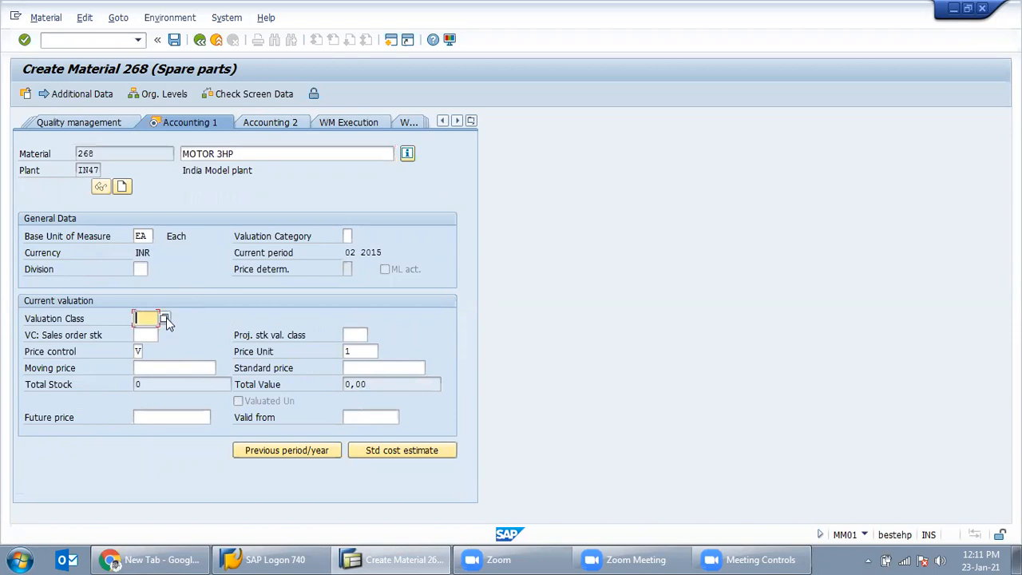
pyautogui.click(164, 319)
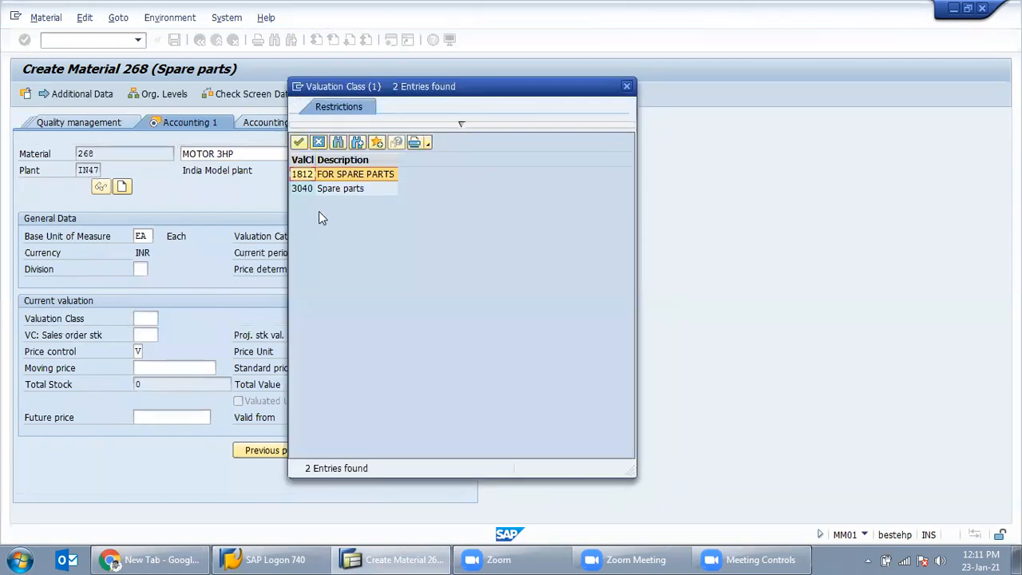
pyautogui.click(336, 192)
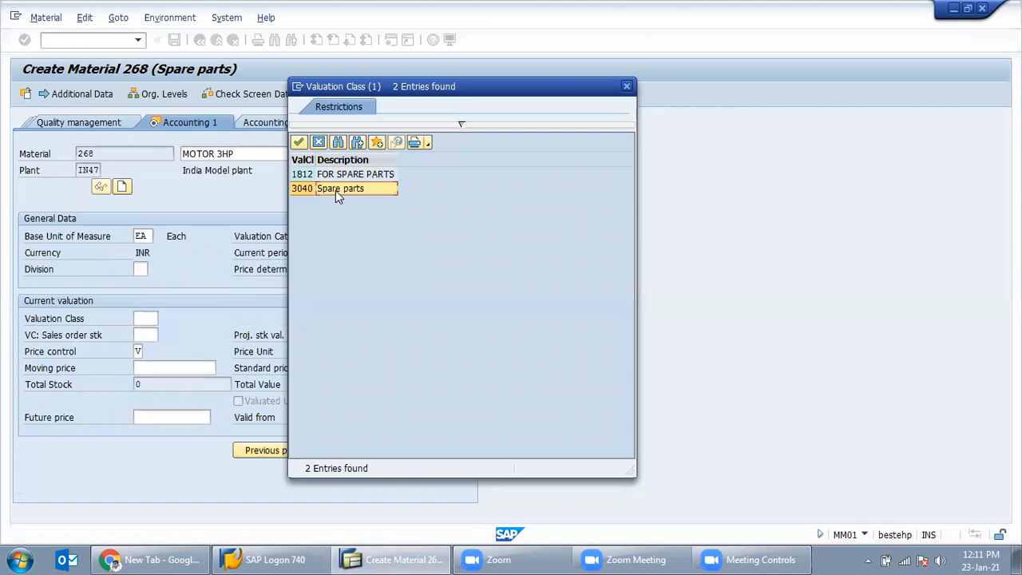
pyautogui.doubleClick(336, 190)
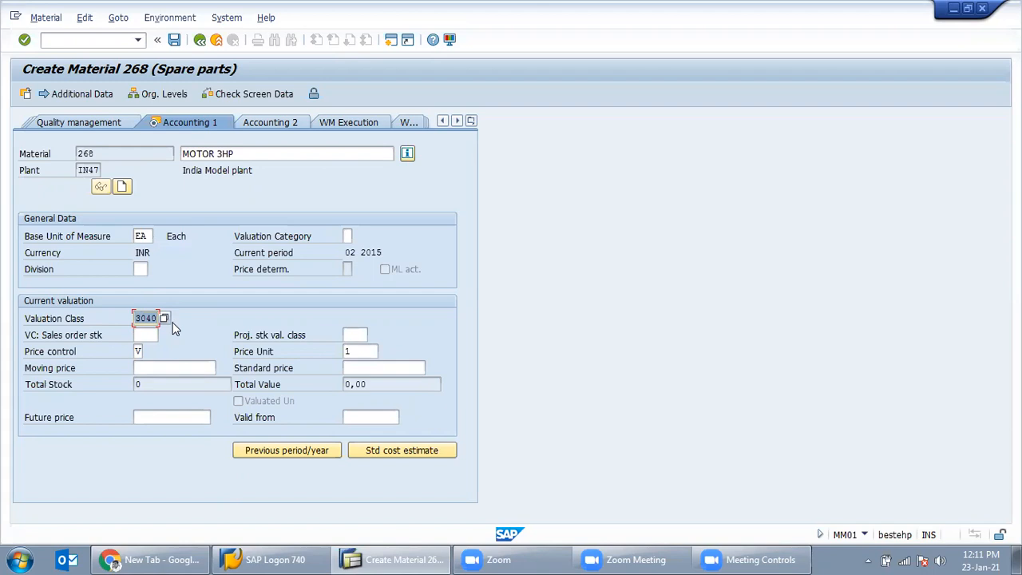
pyautogui.doubleClick(151, 317)
# Step: Set price control to V (moving average price) and proceed to the save prompt
pyautogui.press('Return')
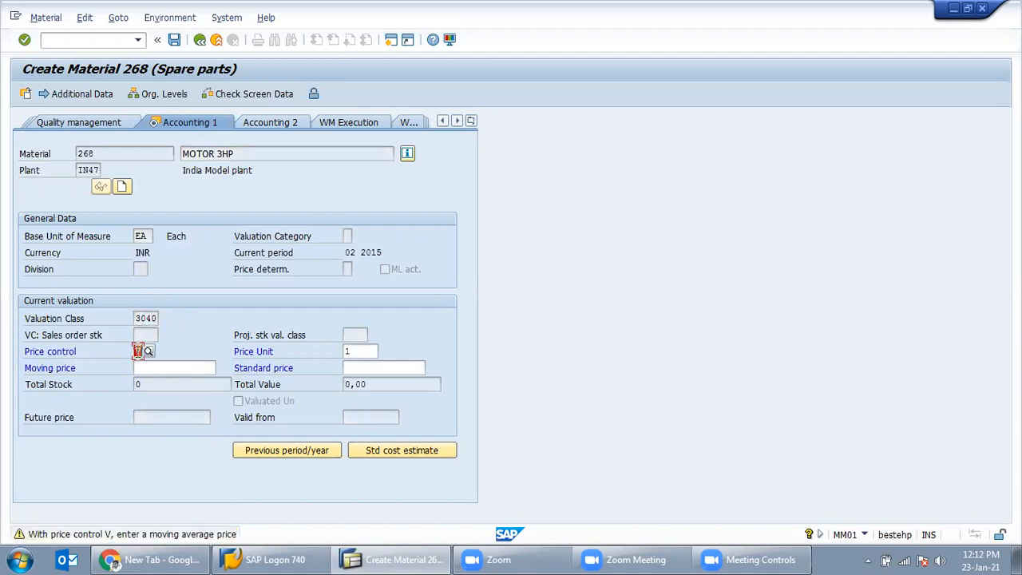
pyautogui.click(148, 351)
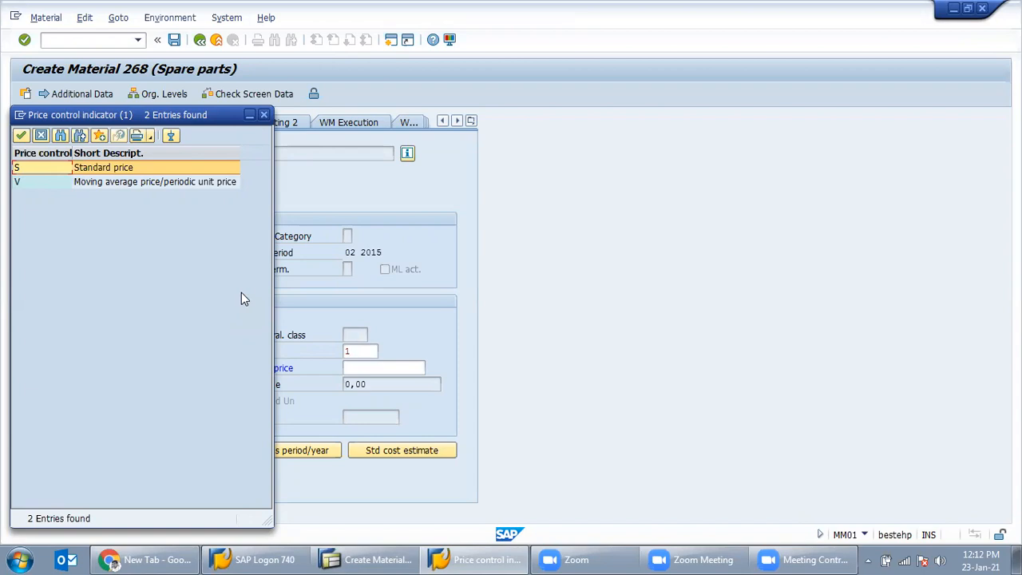
pyautogui.click(136, 181)
pyautogui.moveTo(163, 118); pyautogui.dragTo(426, 100)
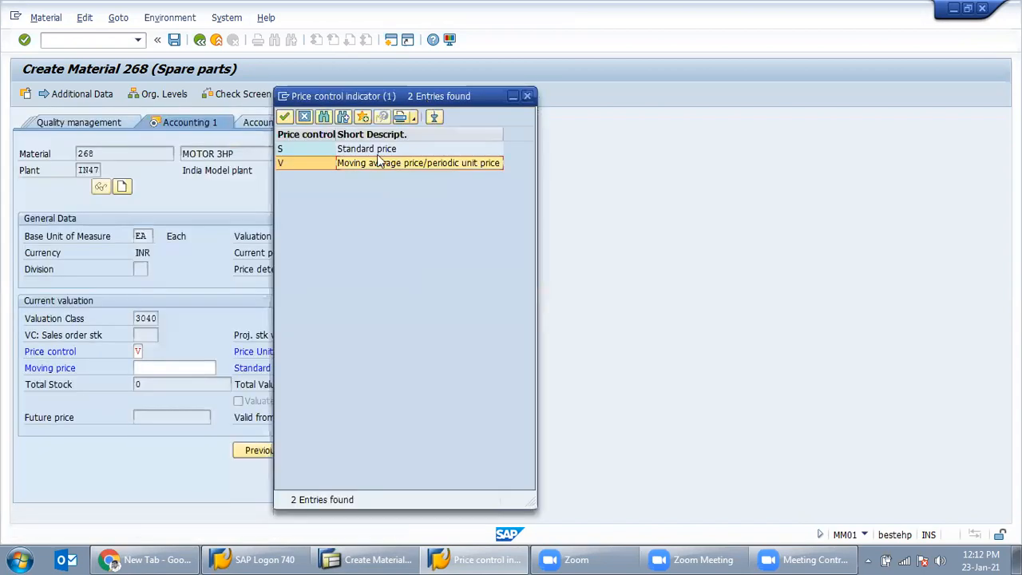
pyautogui.click(366, 152)
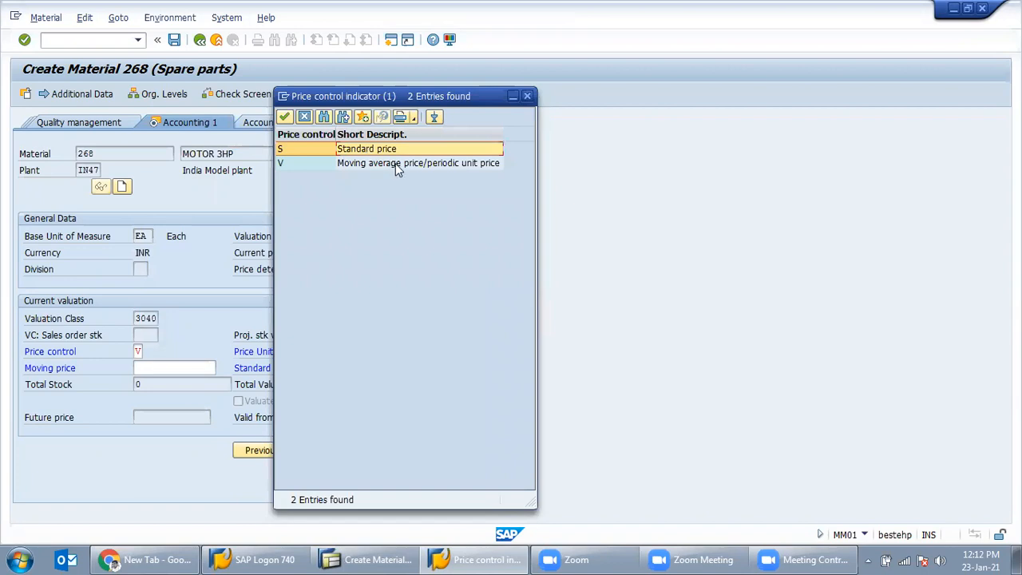
pyautogui.doubleClick(432, 165)
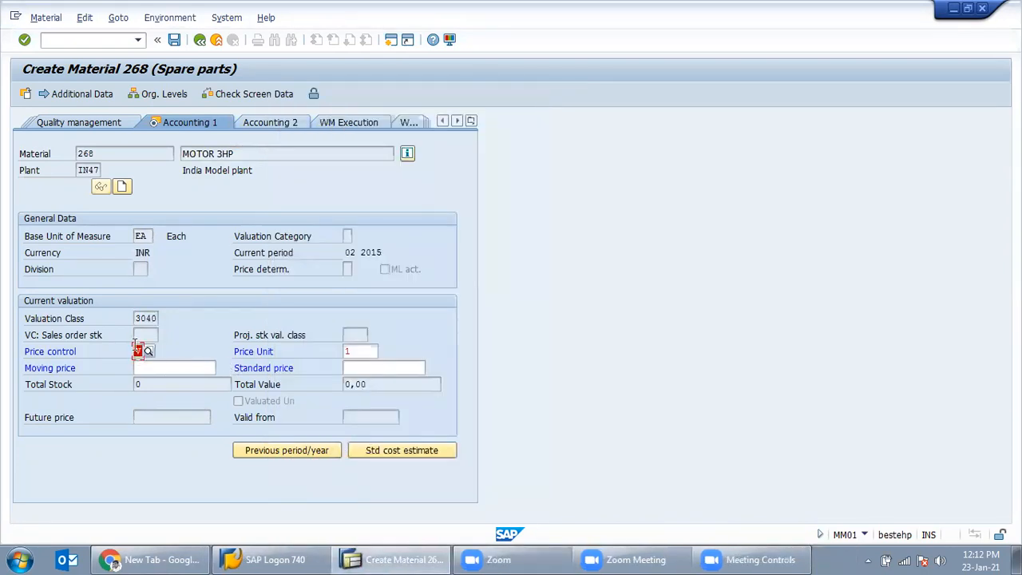
pyautogui.click(358, 368)
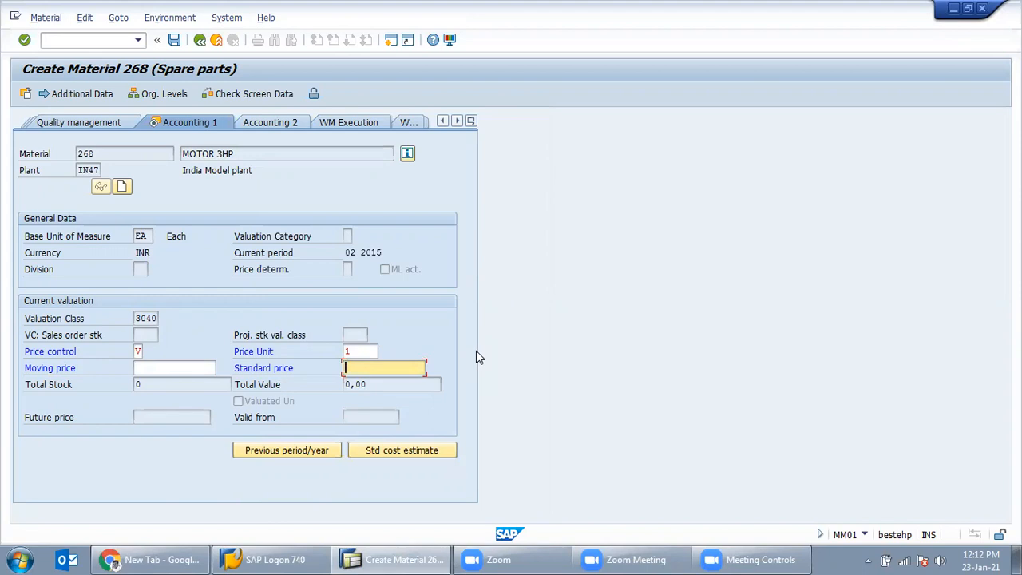
pyautogui.press('Return')
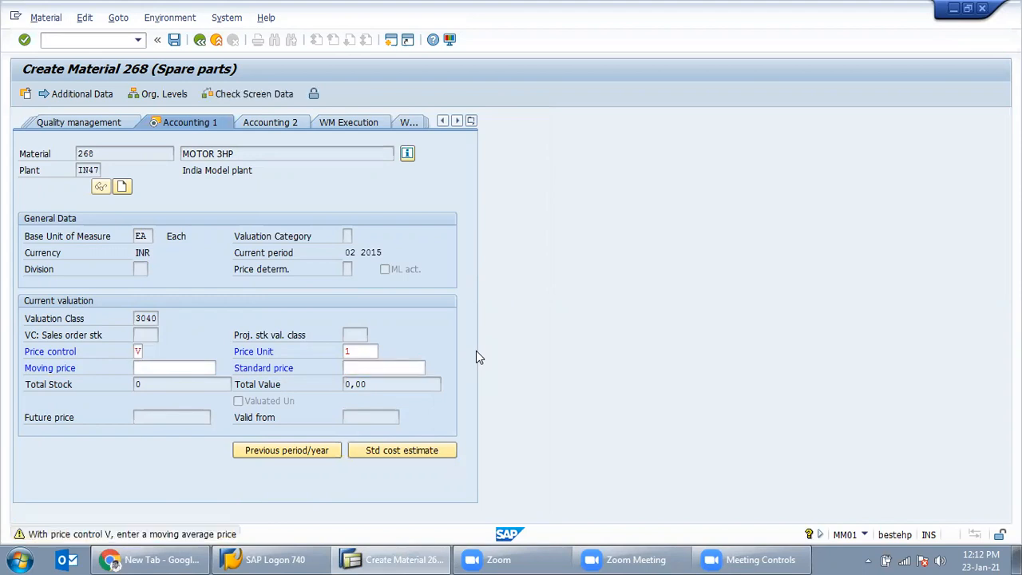
pyautogui.press('Return')
pyautogui.press('Return')
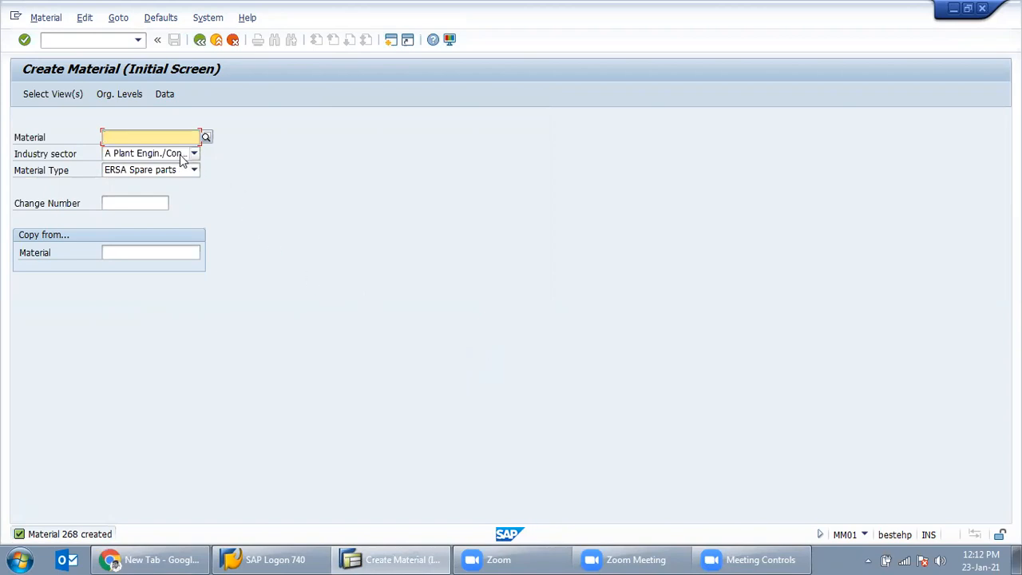
# Step: Return to SAP Easy Access and launch vendor creation with XK01
pyautogui.click(198, 42)
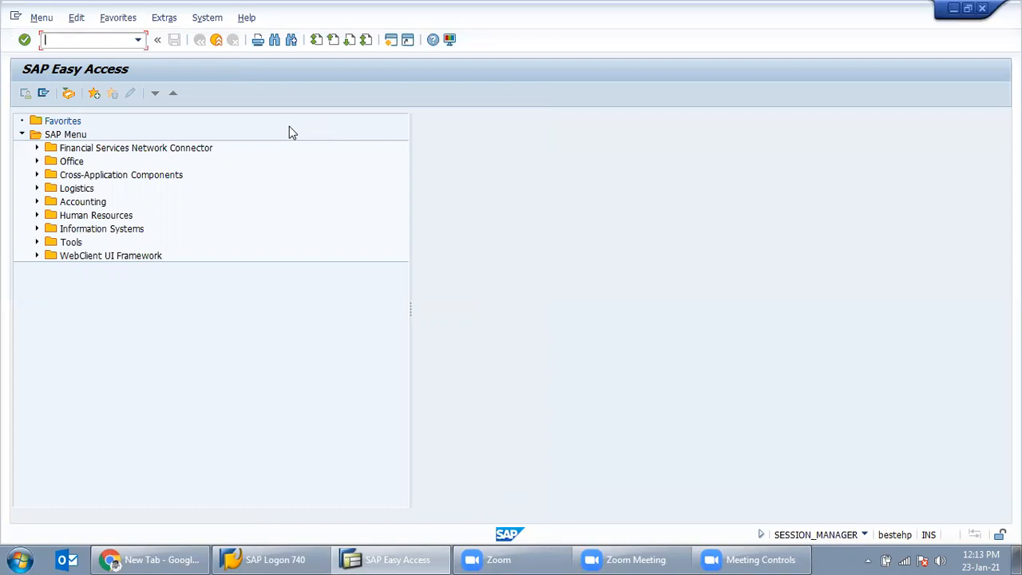
pyautogui.write('xk01')
pyautogui.press('Return')
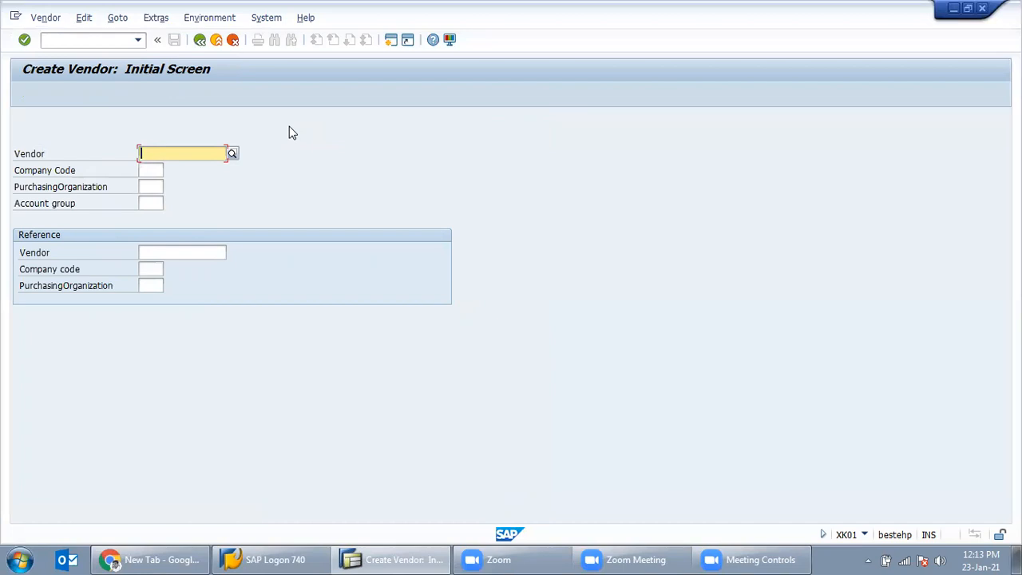
# Step: Enter IN47 as both the company code and the purchasing organization
pyautogui.click(159, 169)
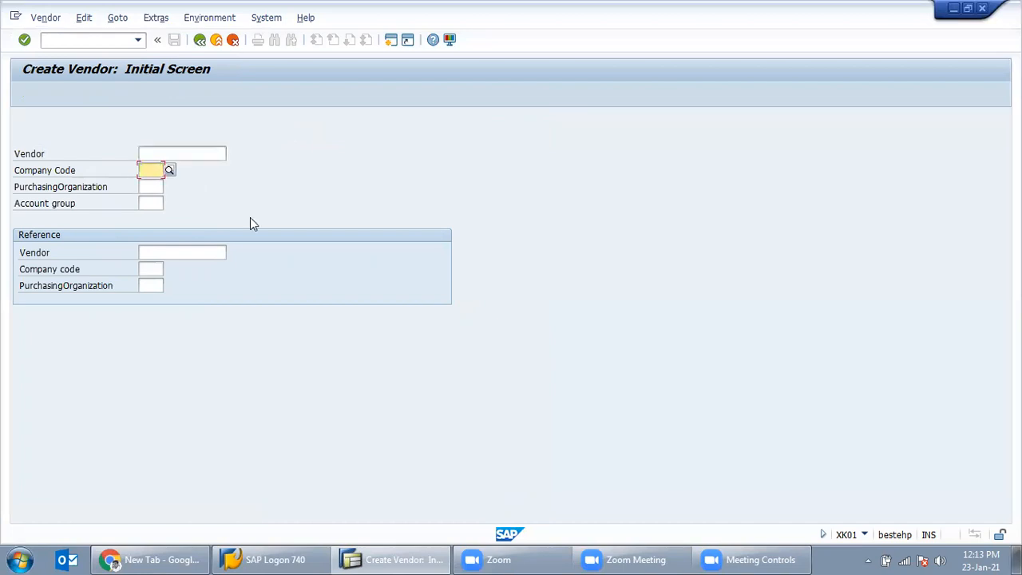
pyautogui.write('IN47')
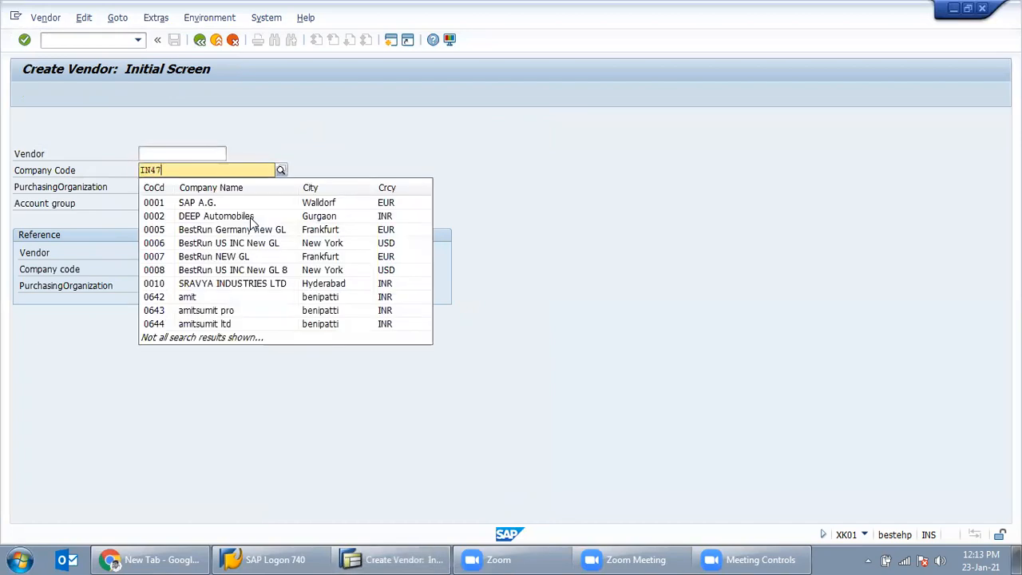
pyautogui.press('Tab')
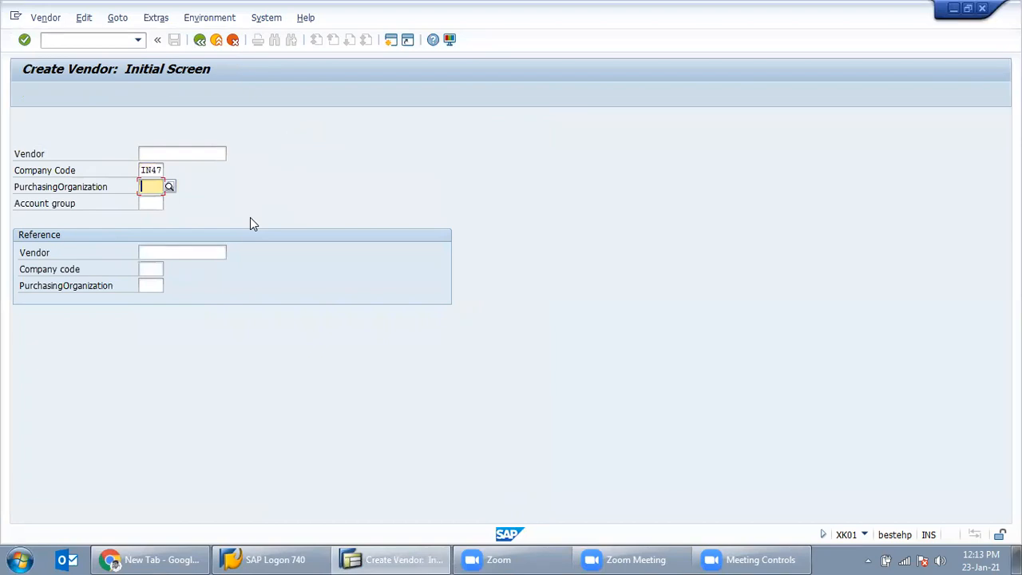
pyautogui.write('IN47')
pyautogui.press('Tab')
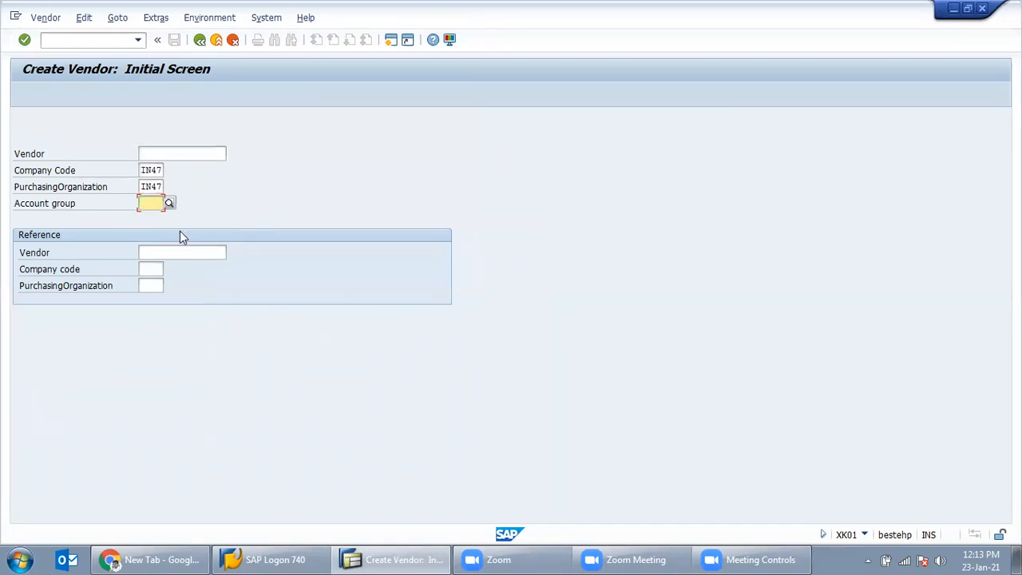
pyautogui.hotkey('shift', 'Tab')
# Step: Choose account group 0002 Goods supplier and check the vendor header entries
pyautogui.click(152, 206)
pyautogui.click(169, 204)
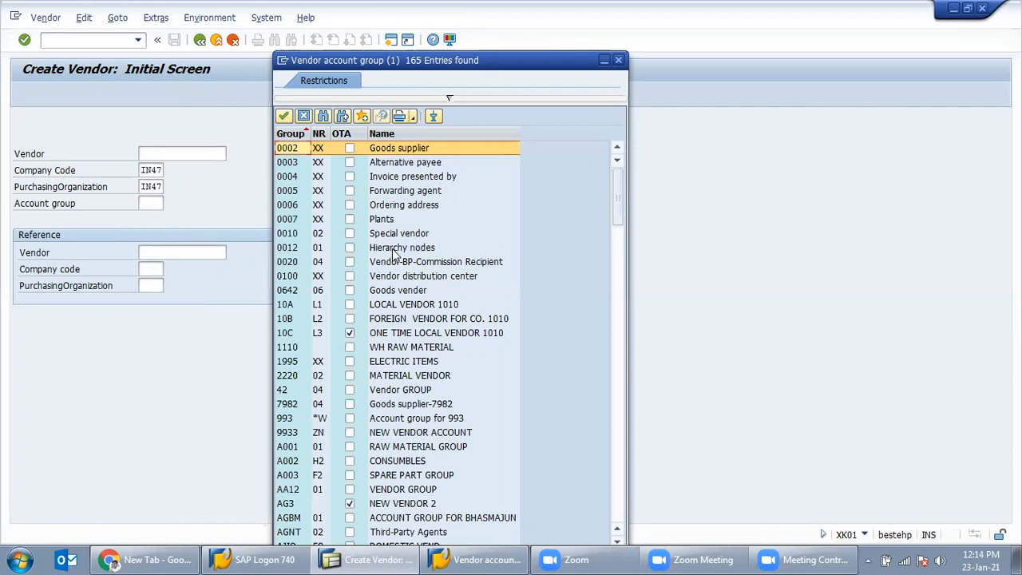
pyautogui.doubleClick(401, 152)
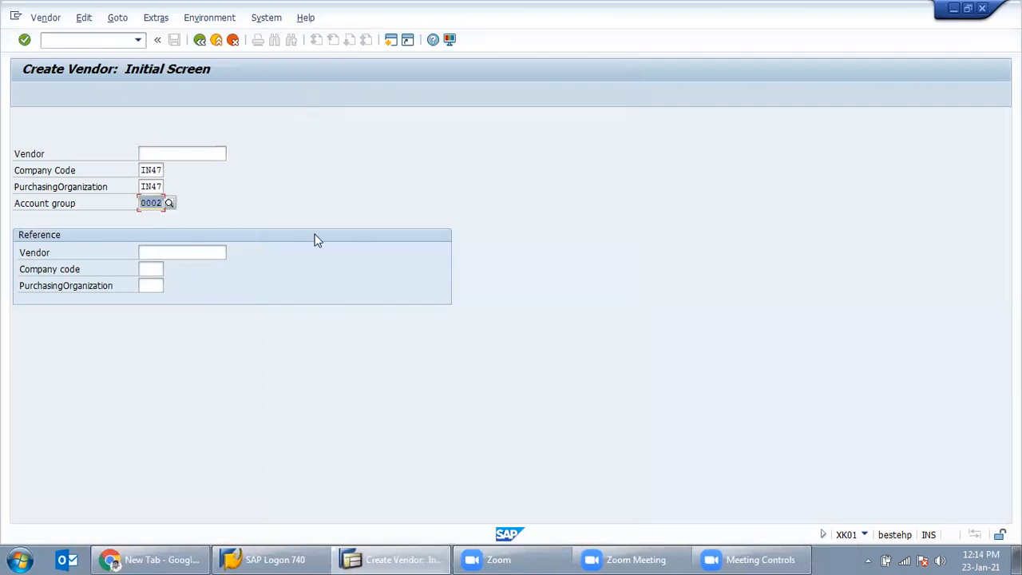
pyautogui.press('Return')
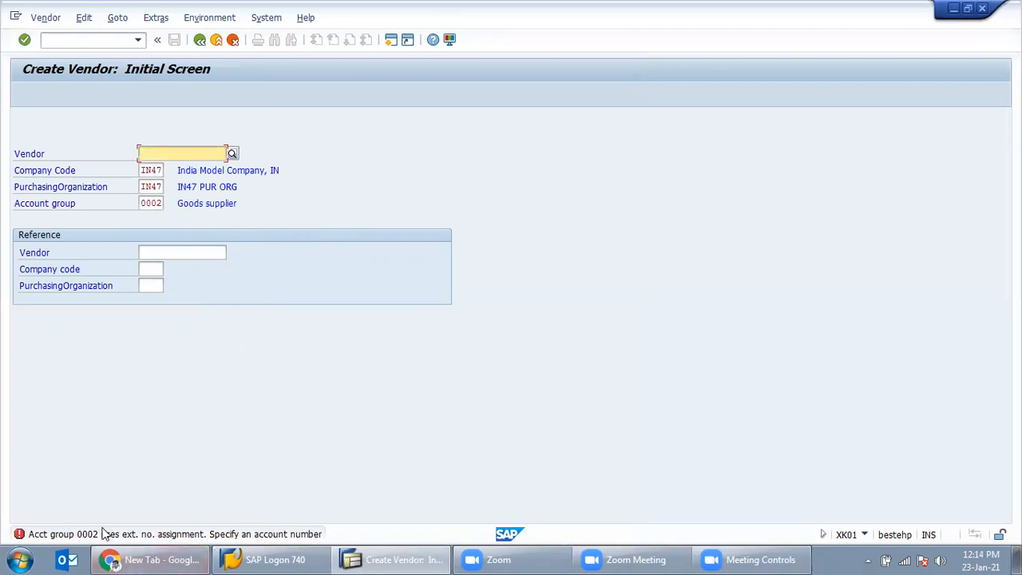
# Step: Check the error's help text, then enter an external vendor account number and continue
pyautogui.click(173, 532)
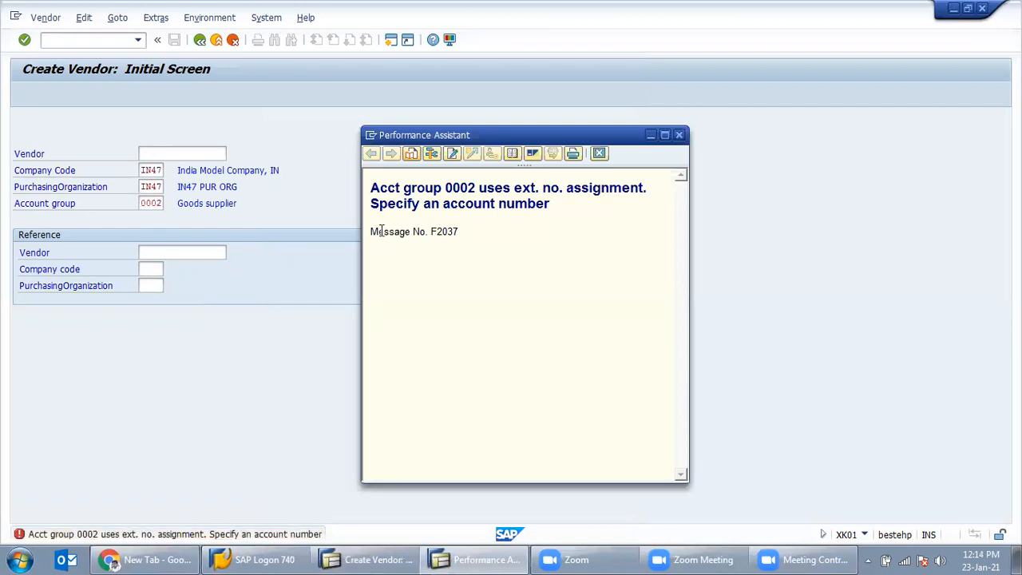
pyautogui.click(679, 135)
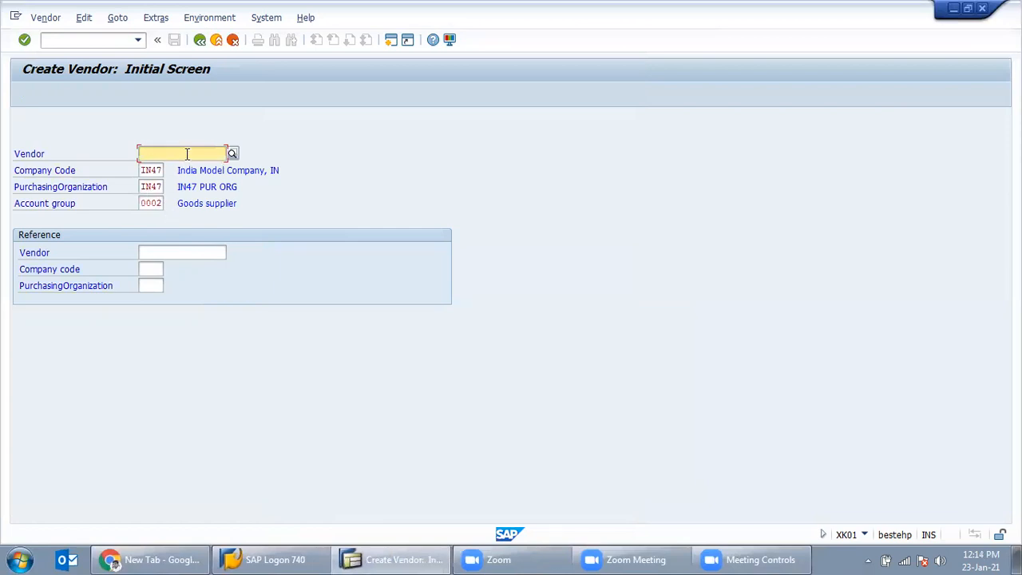
pyautogui.write('UMESH')
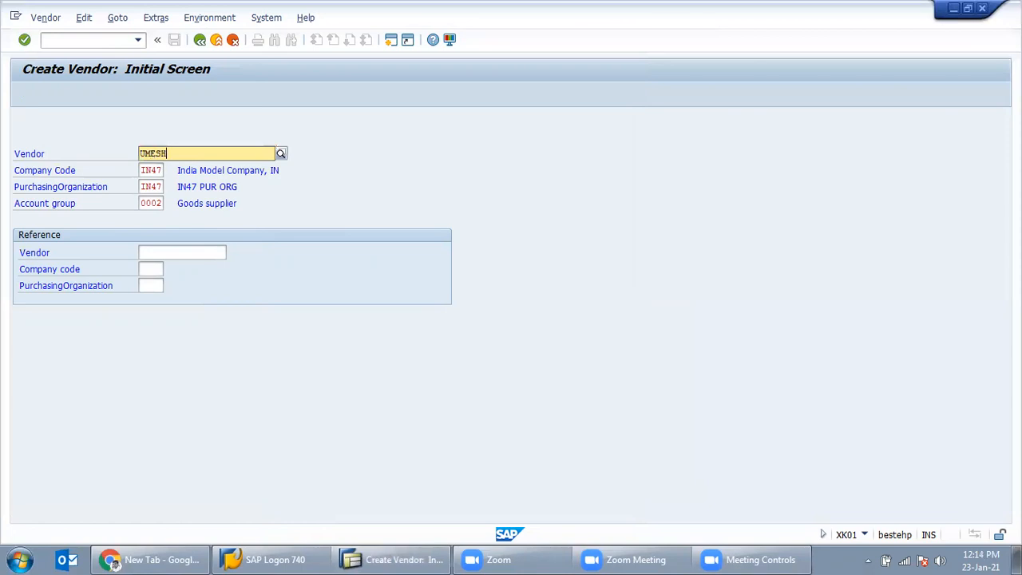
pyautogui.press('Return')
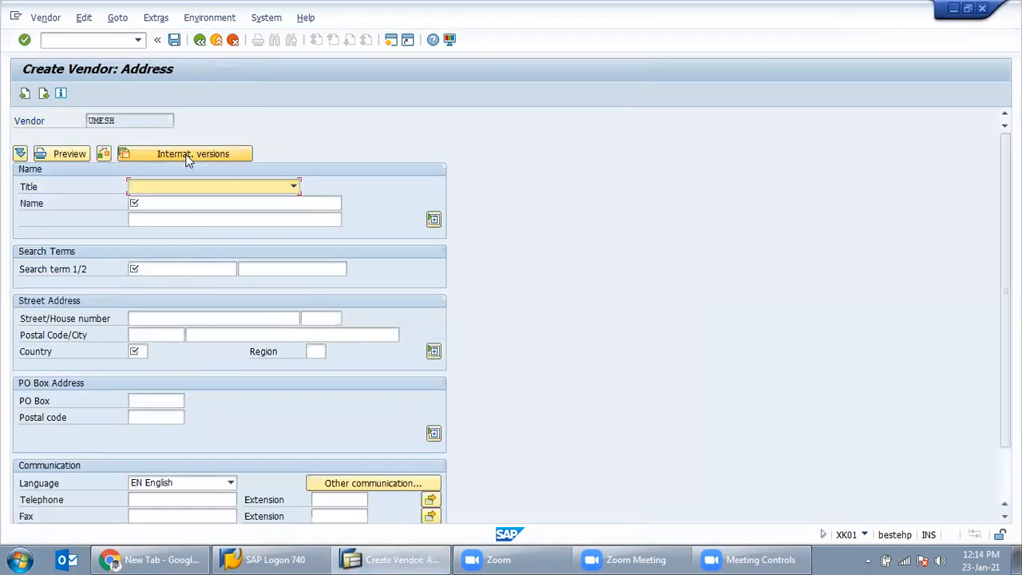
# Step: Enter CROMPTON GREVEAS as the vendor name and copy it into the search term
pyautogui.moveTo(121, 121); pyautogui.dragTo(78, 134)
pyautogui.click(135, 206)
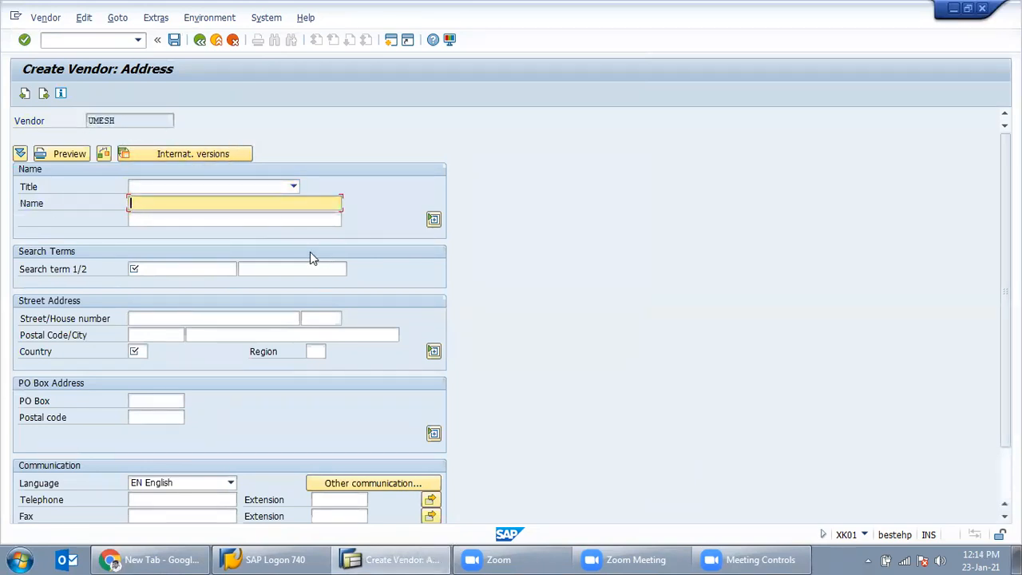
pyautogui.write('CROMPTON GREVEAS')
pyautogui.moveTo(238, 205); pyautogui.dragTo(115, 193)
pyautogui.hotkey('ctrl', 'c')
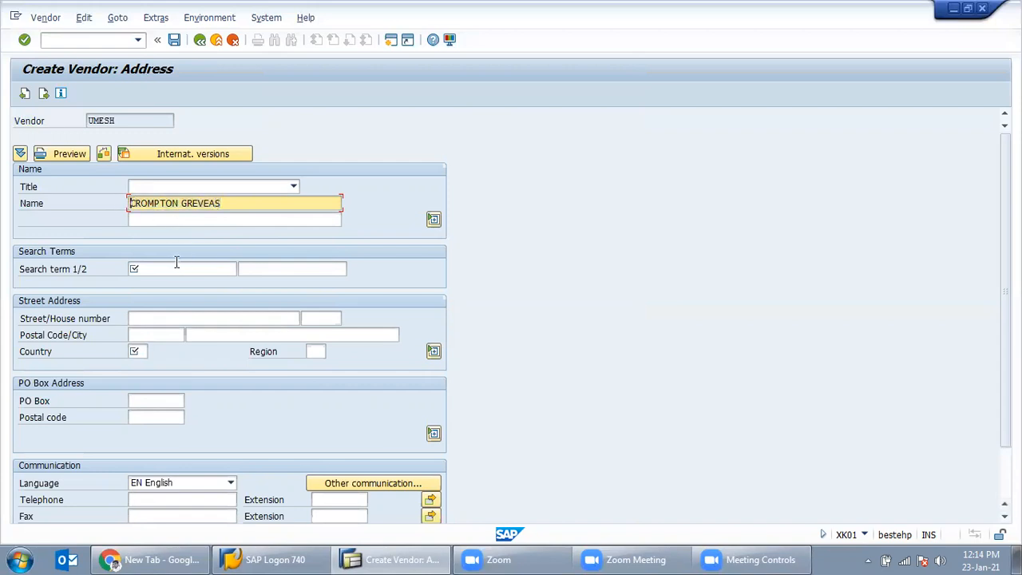
pyautogui.click(134, 269)
pyautogui.hotkey('ctrl', 'v')
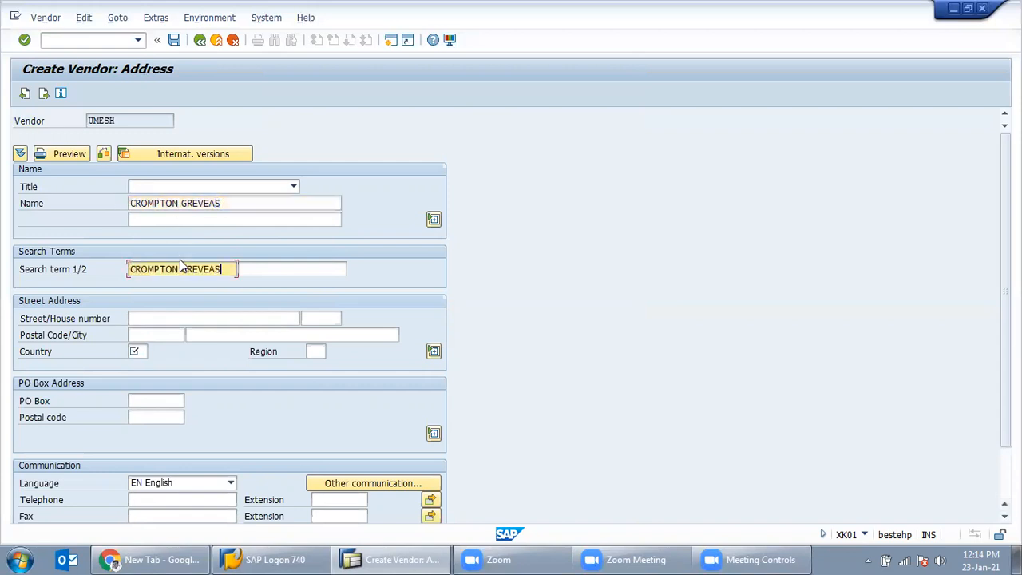
# Step: Set the country to IN (India) and list the available regions
pyautogui.click(134, 352)
pyautogui.write('IN')
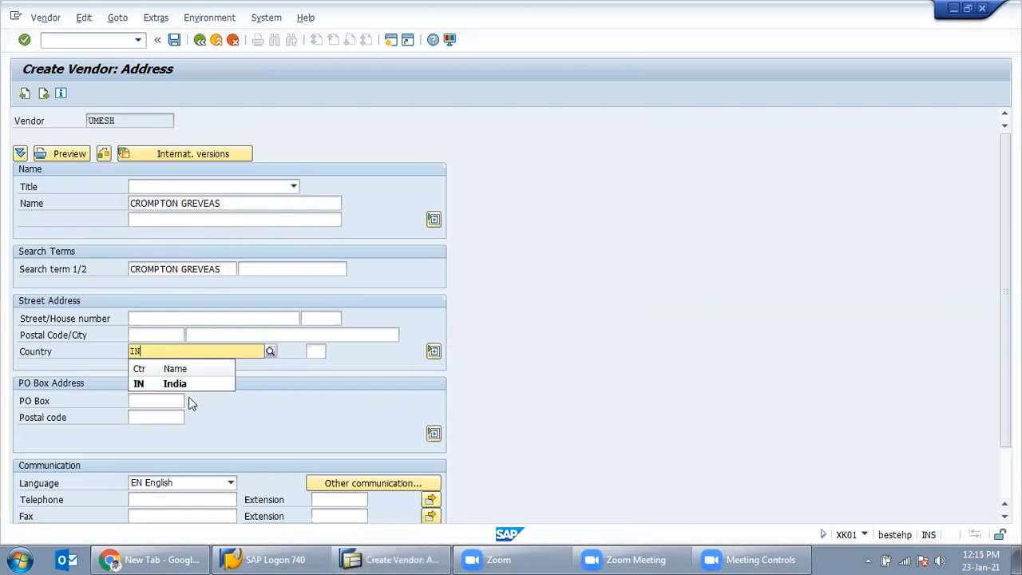
pyautogui.click(178, 385)
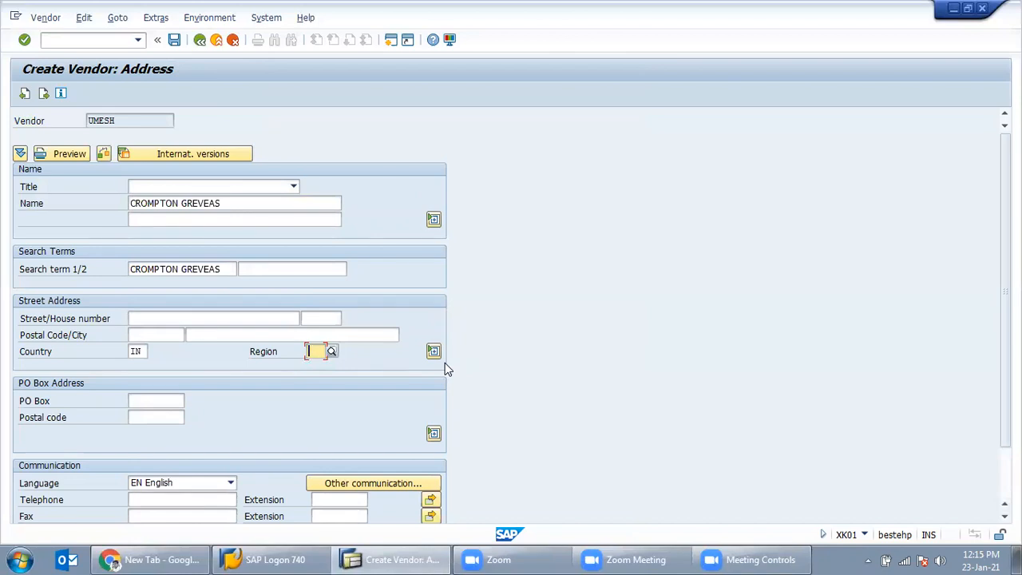
pyautogui.press('F4')
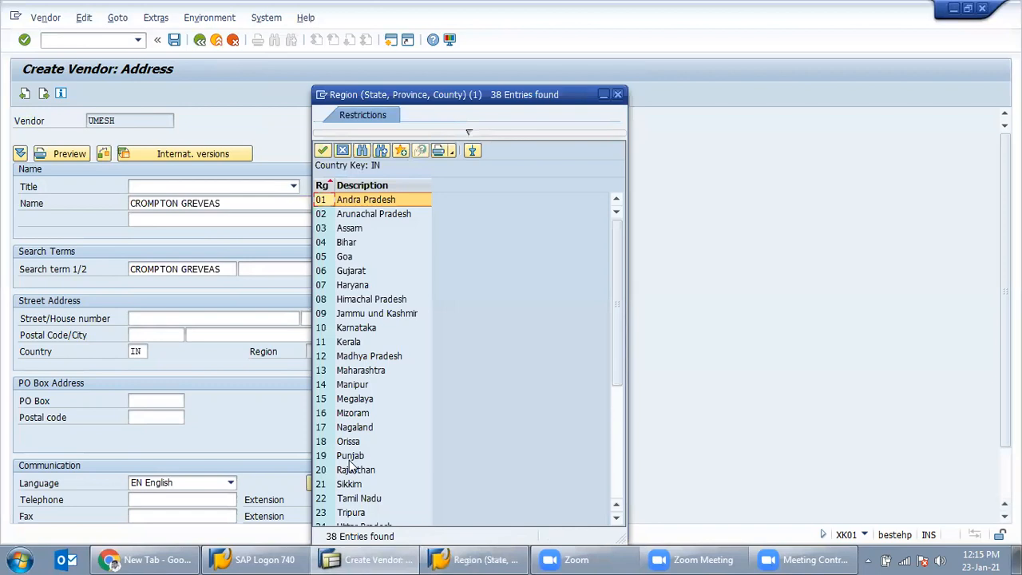
pyautogui.scroll(-2, 356, 463)
# Step: Choose region 18 Orissa and city BHUBNESWAR for the vendor address
pyautogui.doubleClick(348, 356)
pyautogui.click(212, 336)
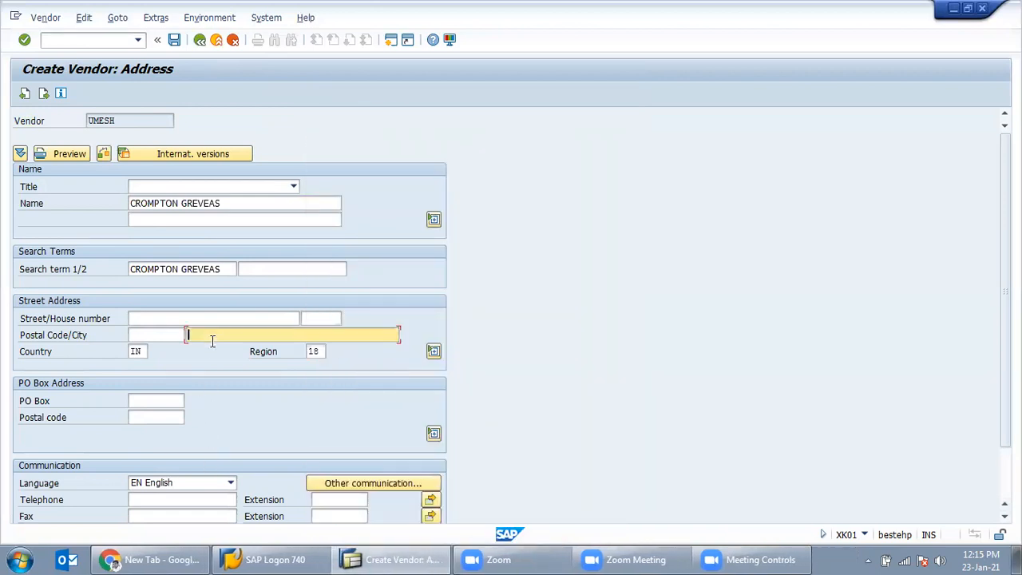
pyautogui.write('BH')
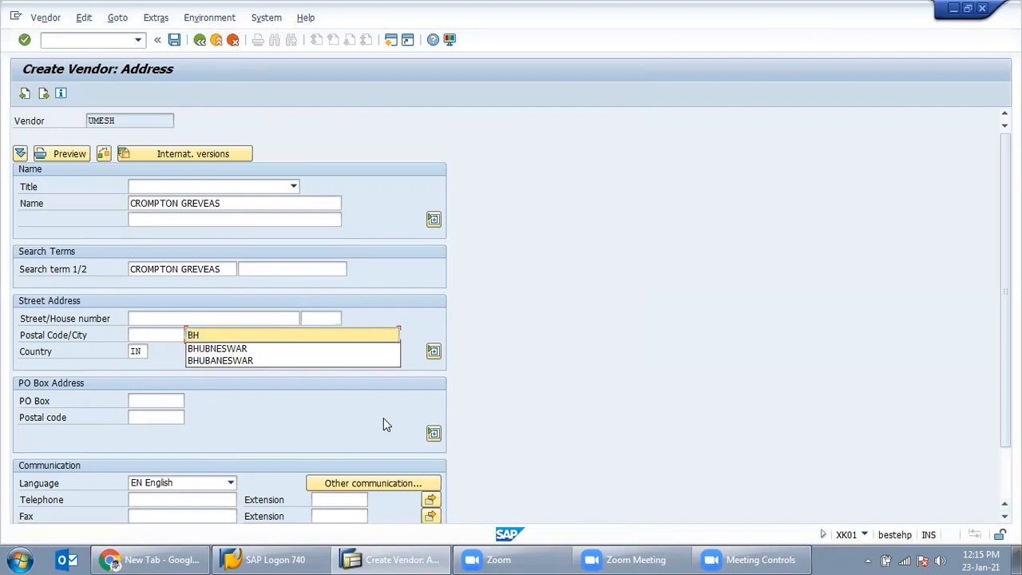
pyautogui.press('Down')
pyautogui.press('Return')
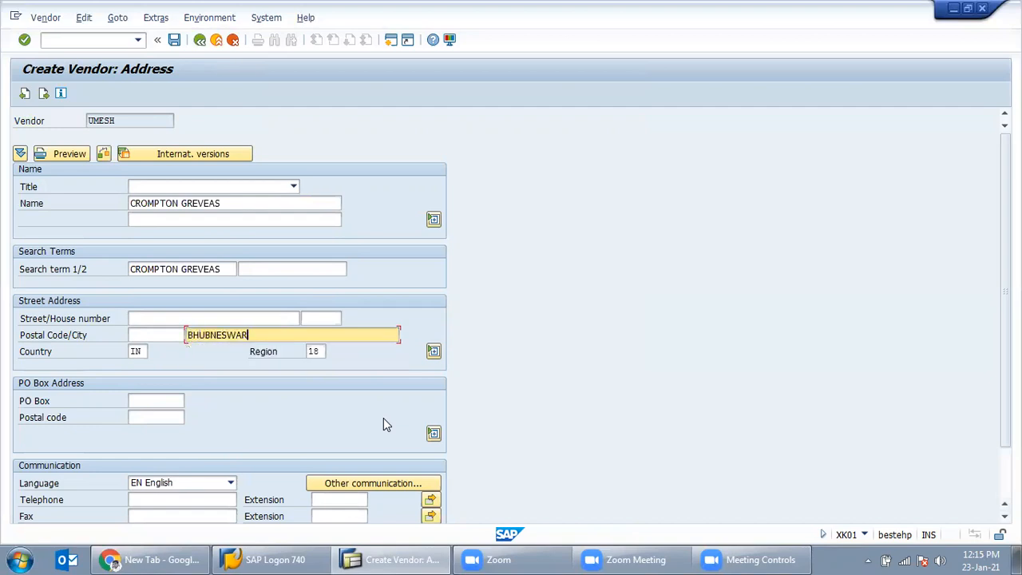
# Step: Enter postal code 700001, leave the phone fields blank, and continue to Control
pyautogui.click(154, 339)
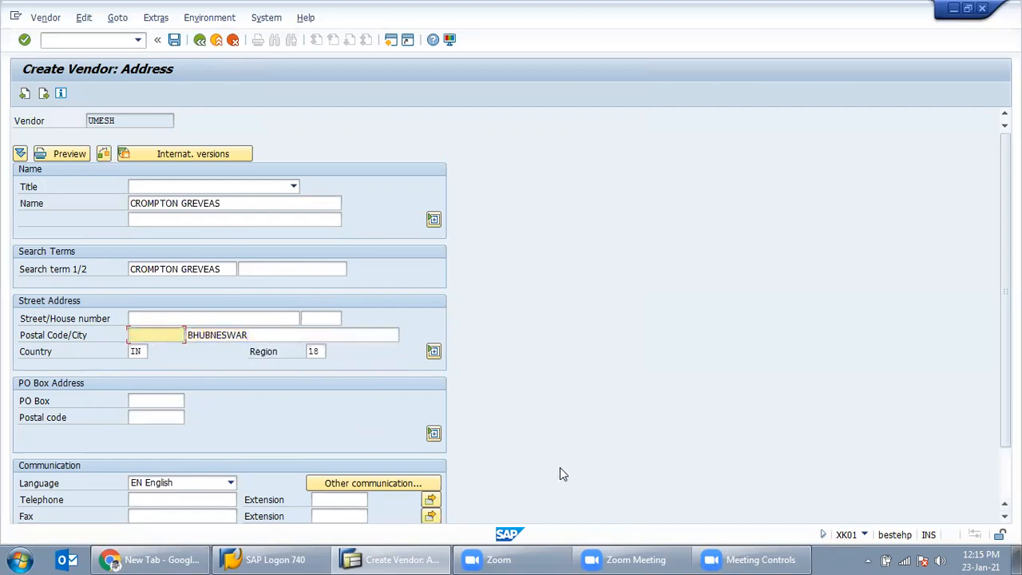
pyautogui.write('7')
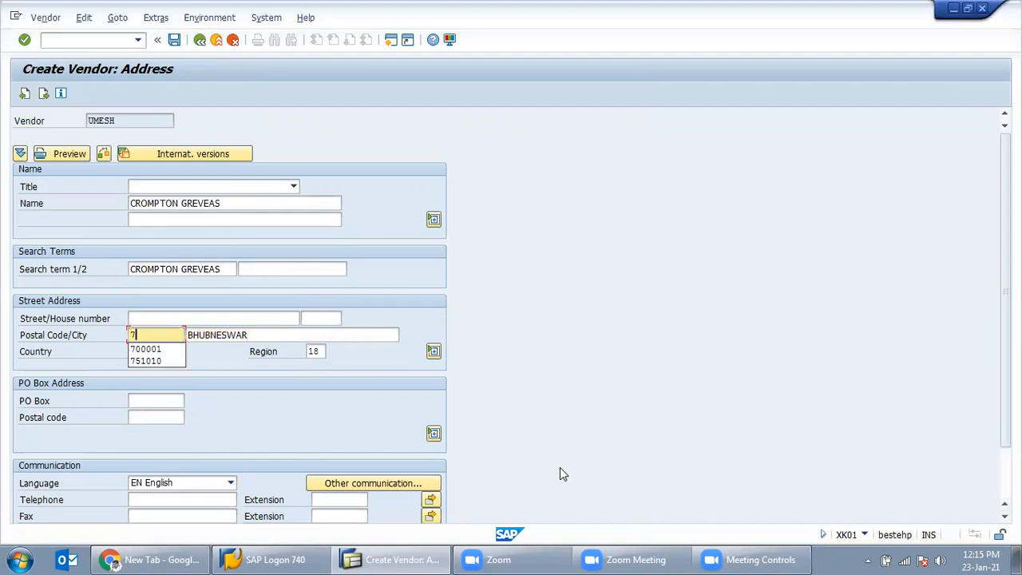
pyautogui.write('000')
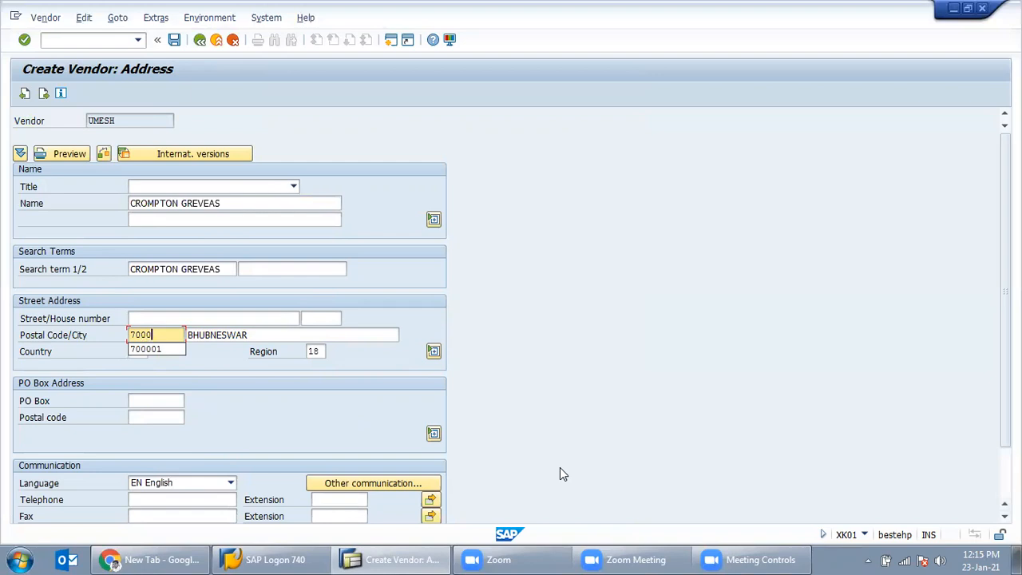
pyautogui.write('01')
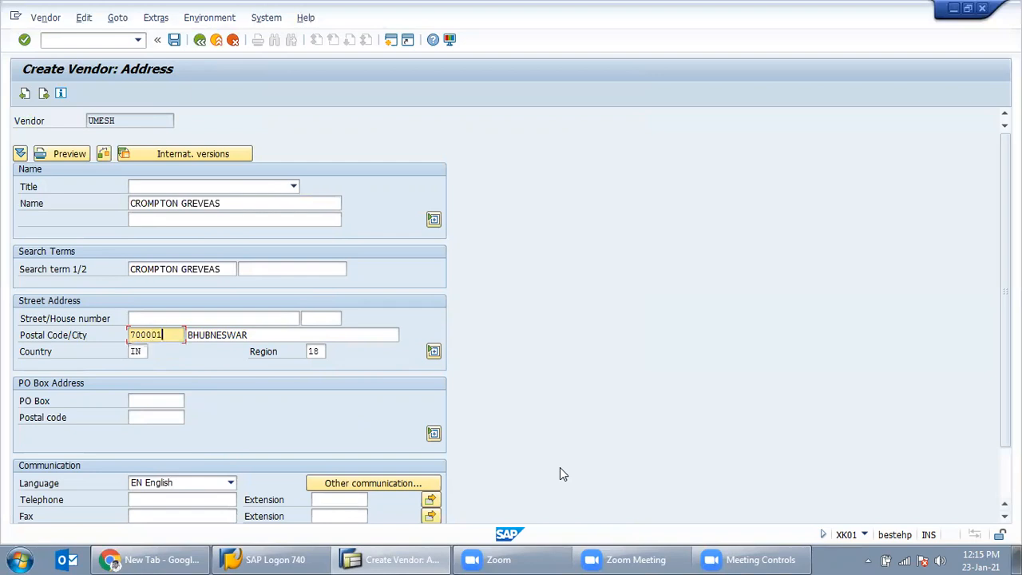
pyautogui.click(199, 502)
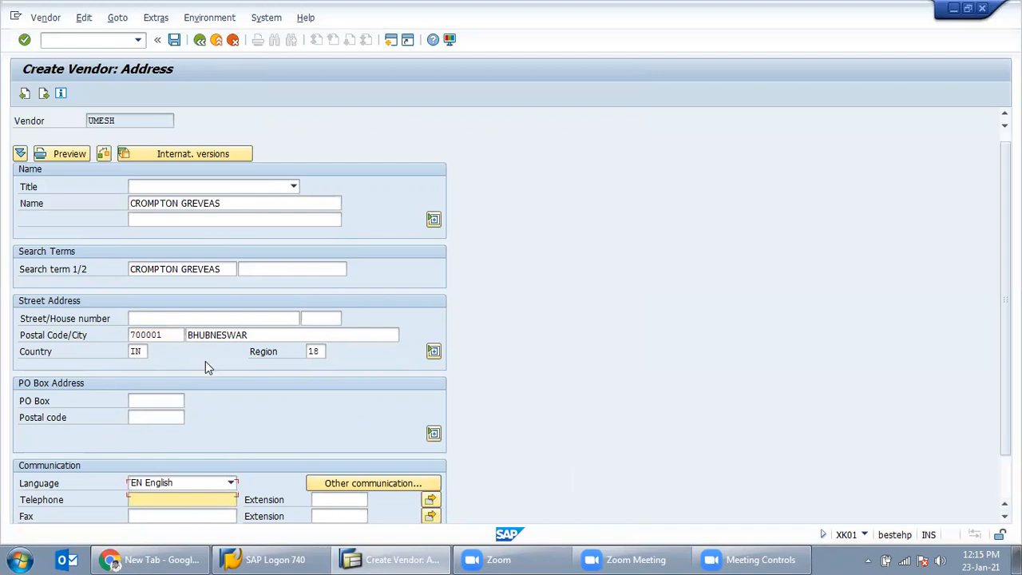
pyautogui.scroll(-2, 206, 367)
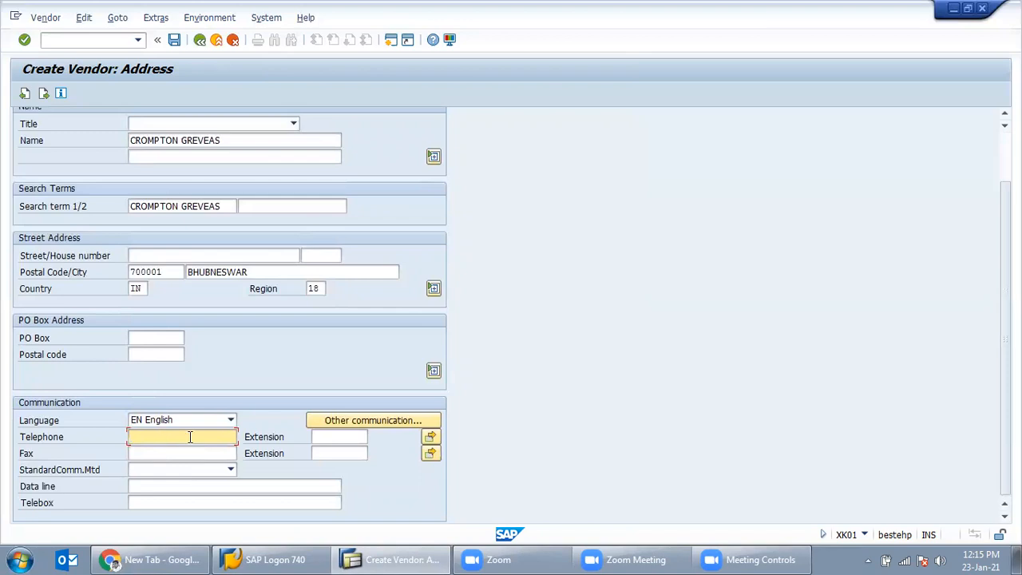
pyautogui.click(167, 454)
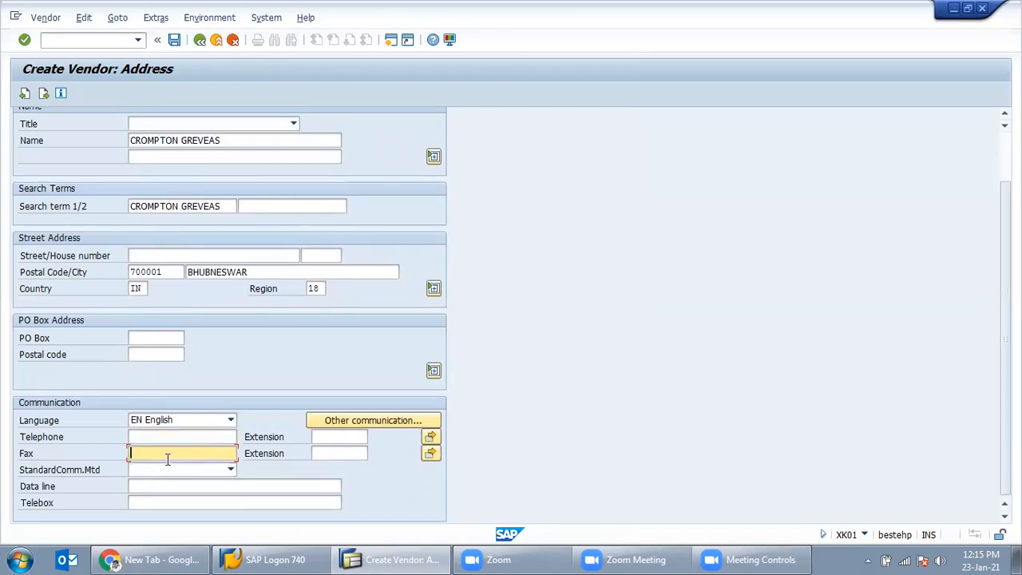
pyautogui.click(146, 486)
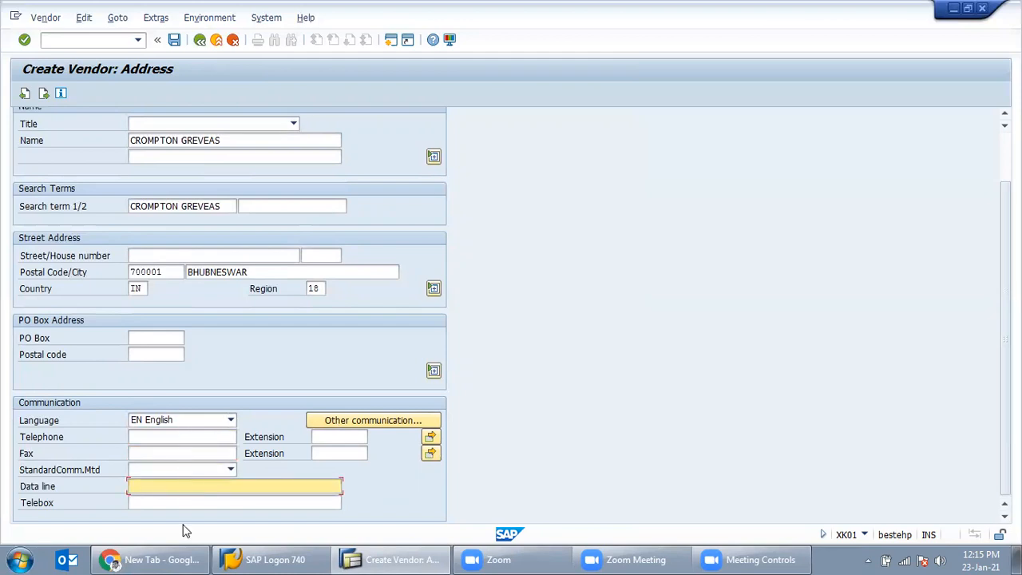
pyautogui.moveTo(200, 559)
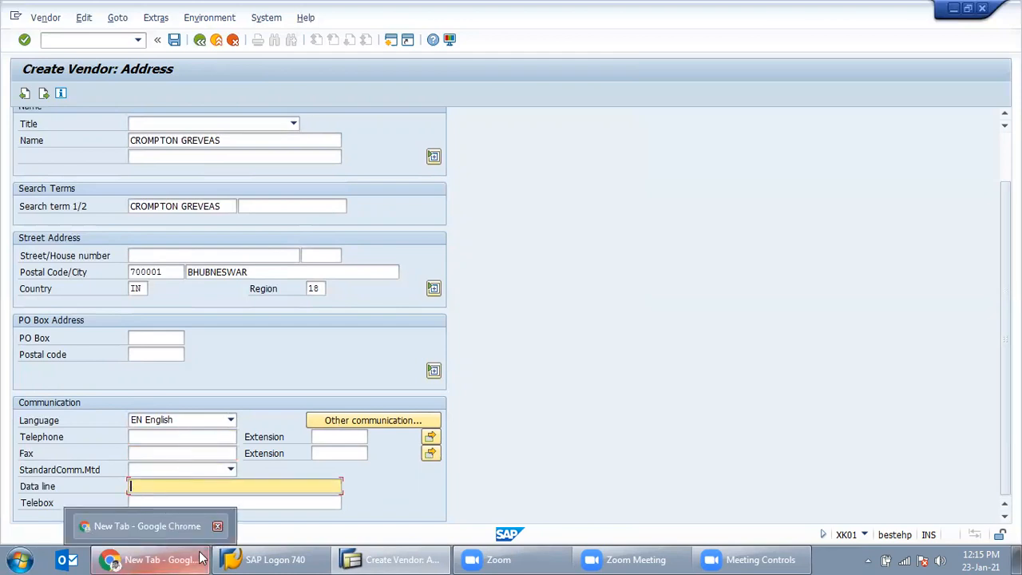
pyautogui.scroll(2, 210, 402)
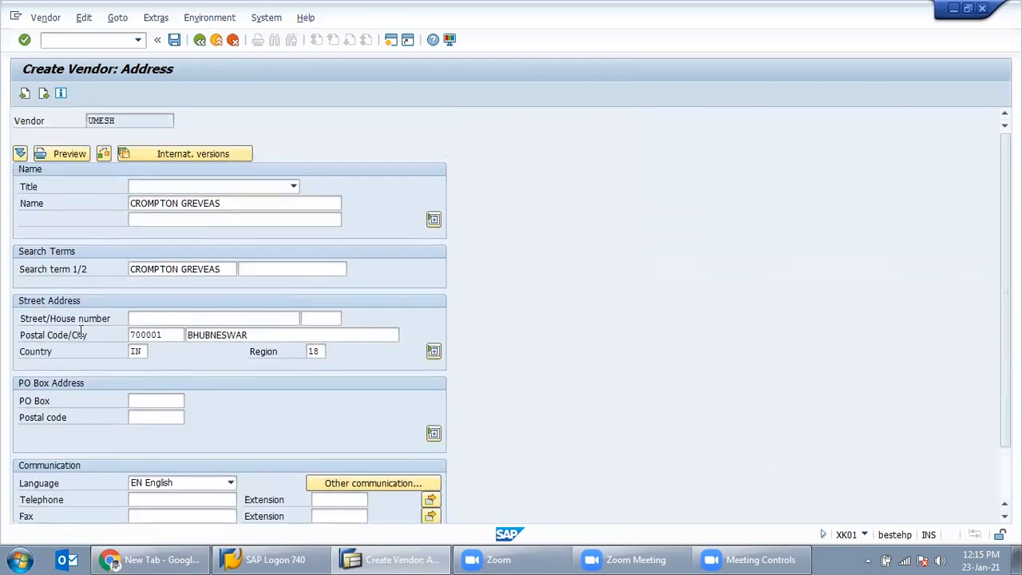
pyautogui.press('Return')
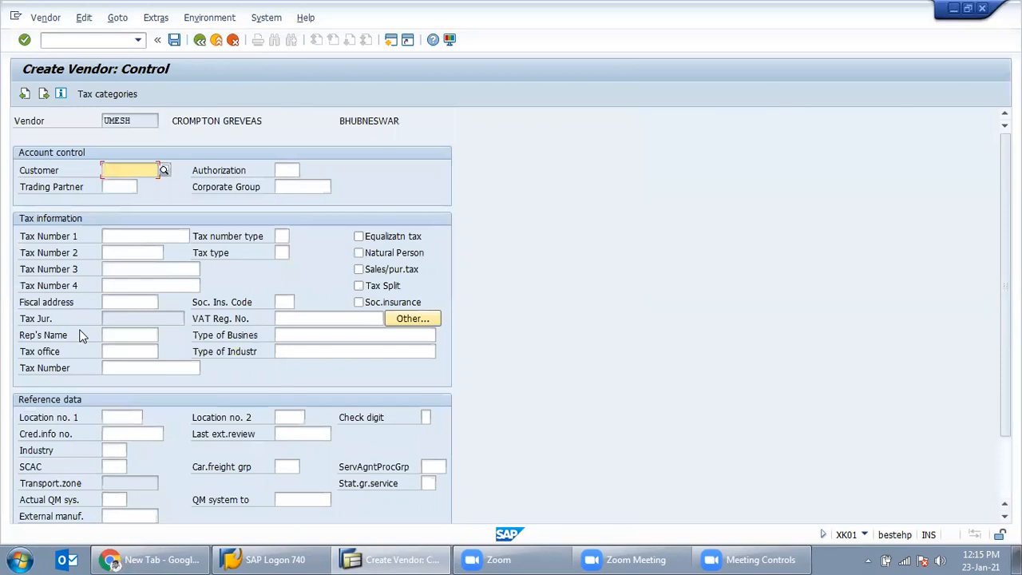
# Step: Leave the control data and bank details blank and continue
pyautogui.doubleClick(144, 124)
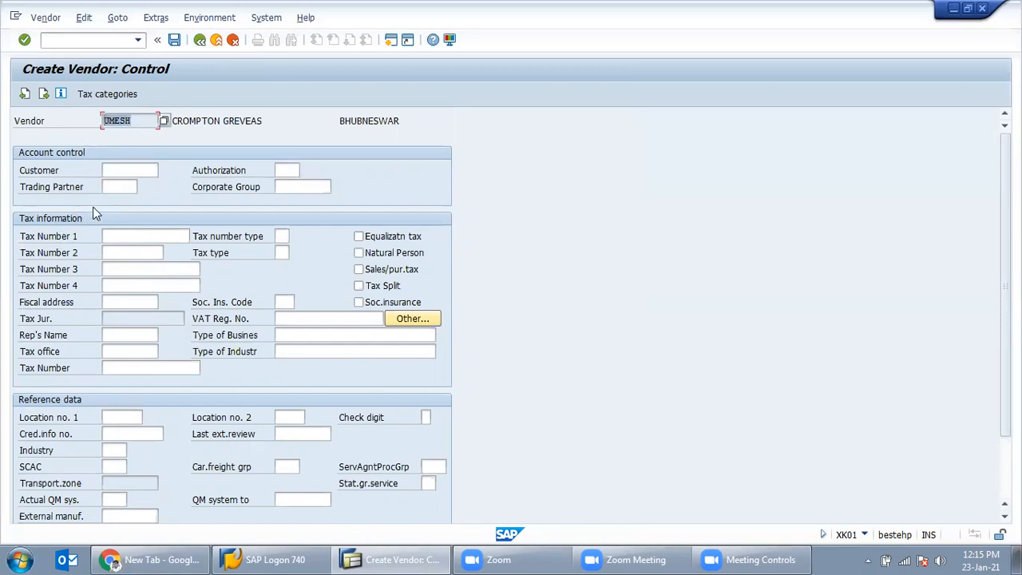
pyautogui.click(120, 170)
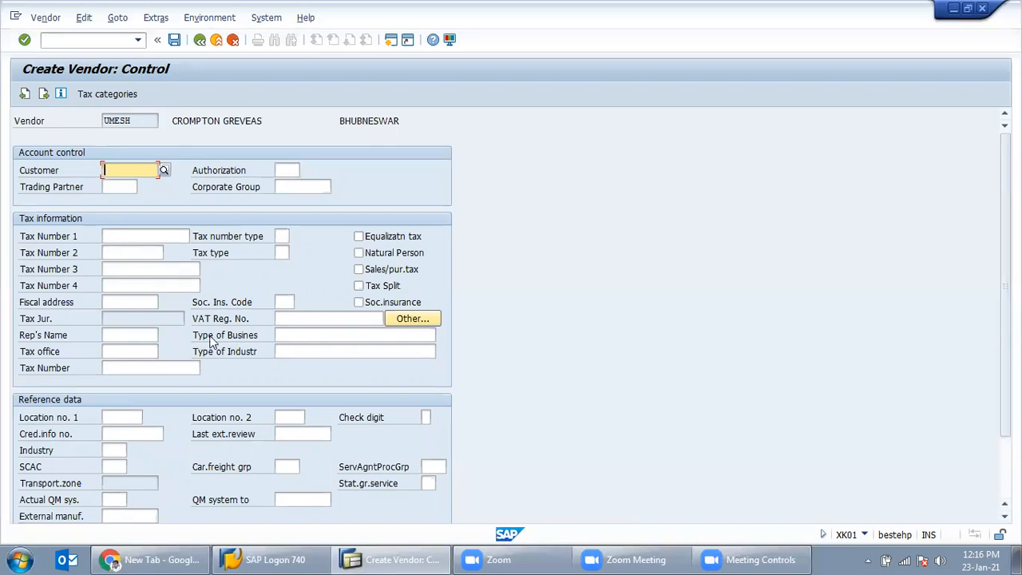
pyautogui.press('Return')
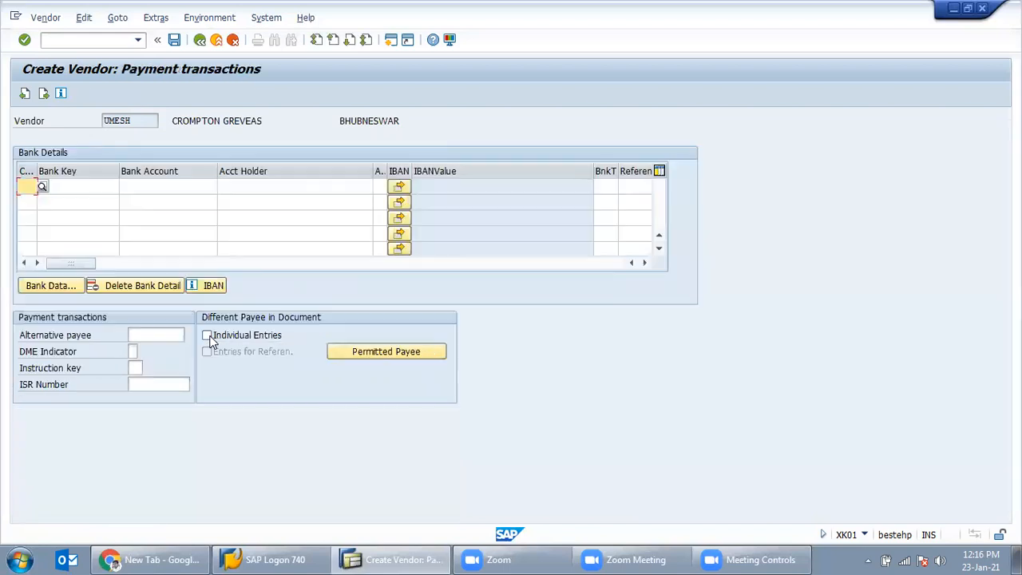
pyautogui.click(77, 188)
pyautogui.click(159, 182)
pyautogui.click(303, 190)
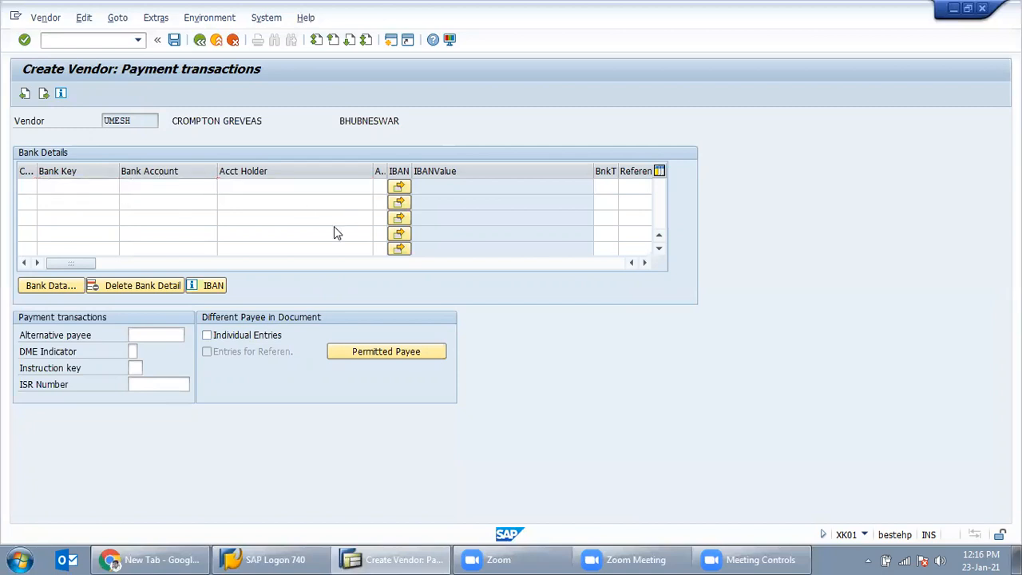
pyautogui.press('Return')
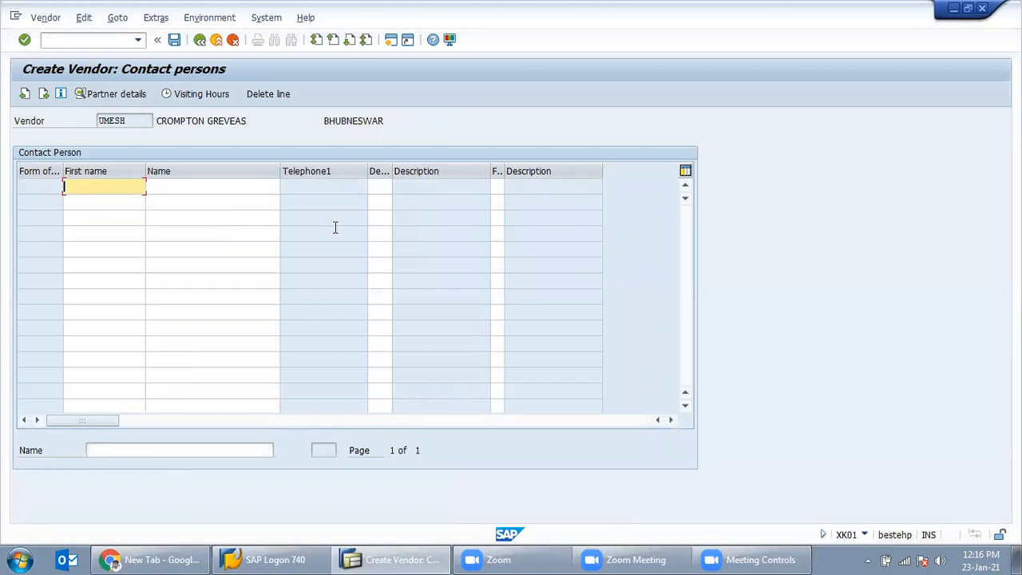
# Step: Skip the contact persons to reach the IN47 accounting information
pyautogui.click(194, 185)
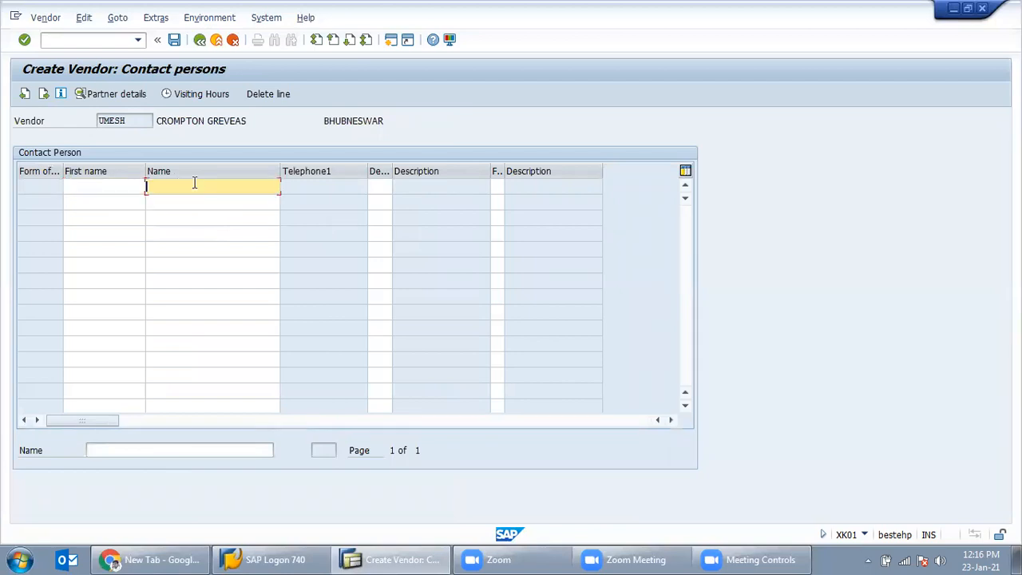
pyautogui.click(124, 186)
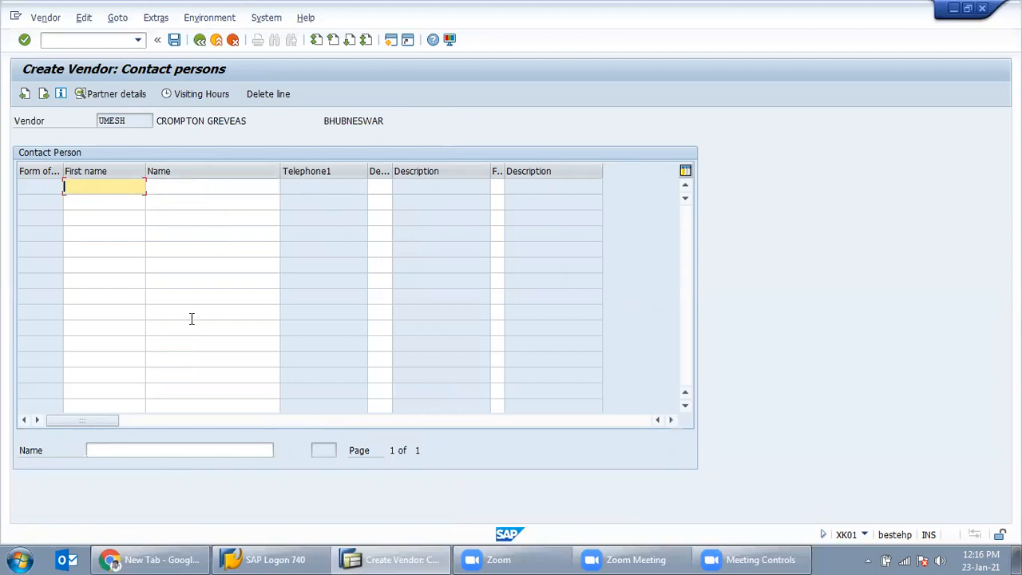
pyautogui.click(209, 192)
pyautogui.press('Return')
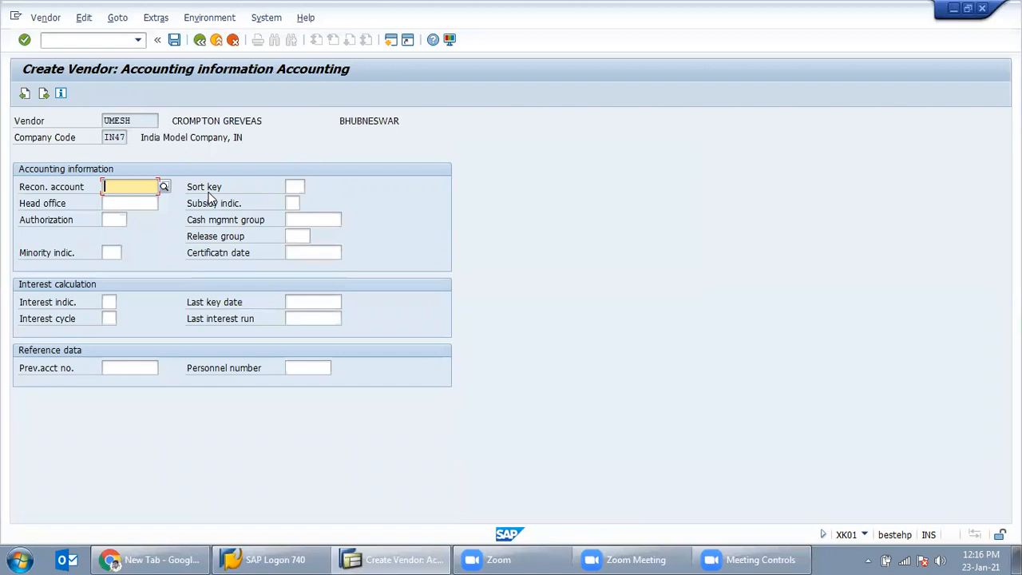
# Step: Bring up the reconciliation account hit list and browse the accounts
pyautogui.click(164, 186)
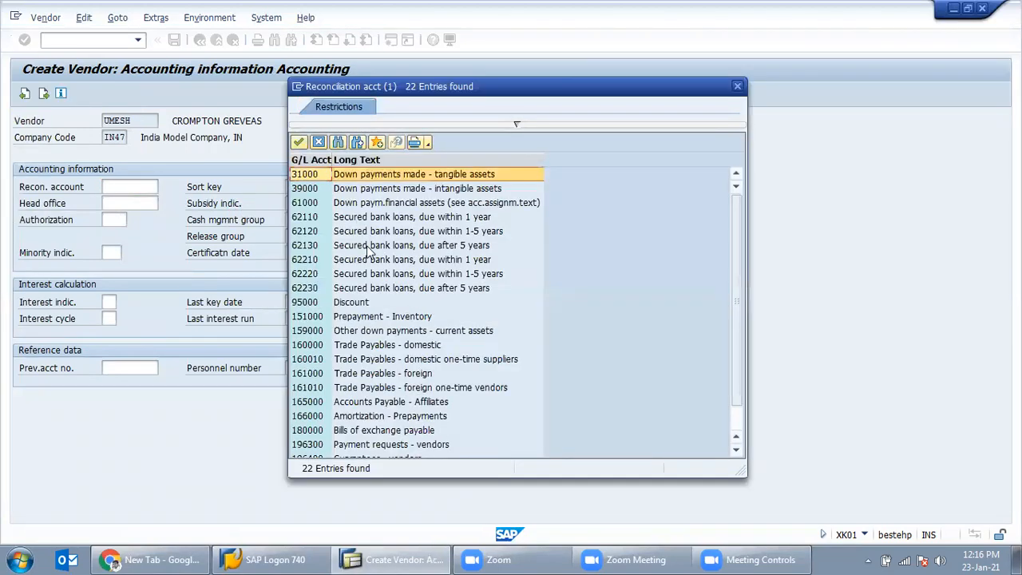
pyautogui.scroll(-1, 423, 331)
pyautogui.scroll(1, 423, 331)
pyautogui.click(514, 125)
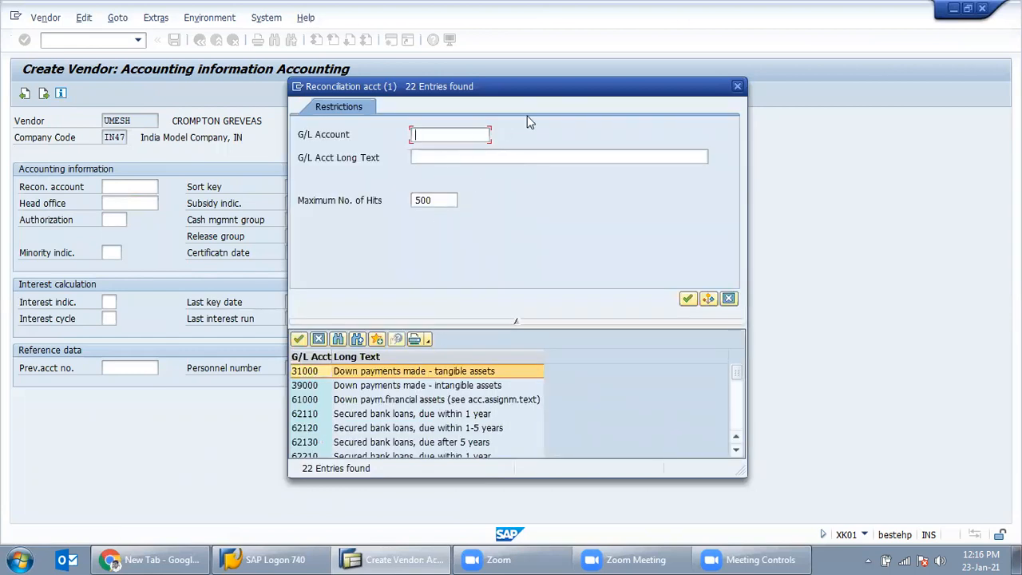
pyautogui.moveTo(496, 88); pyautogui.dragTo(536, 72)
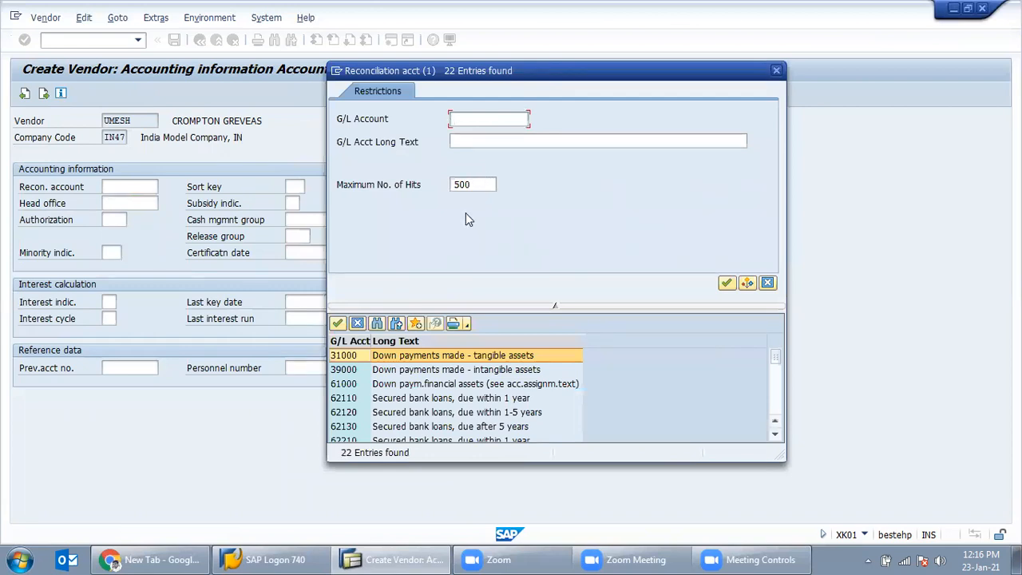
pyautogui.click(512, 308)
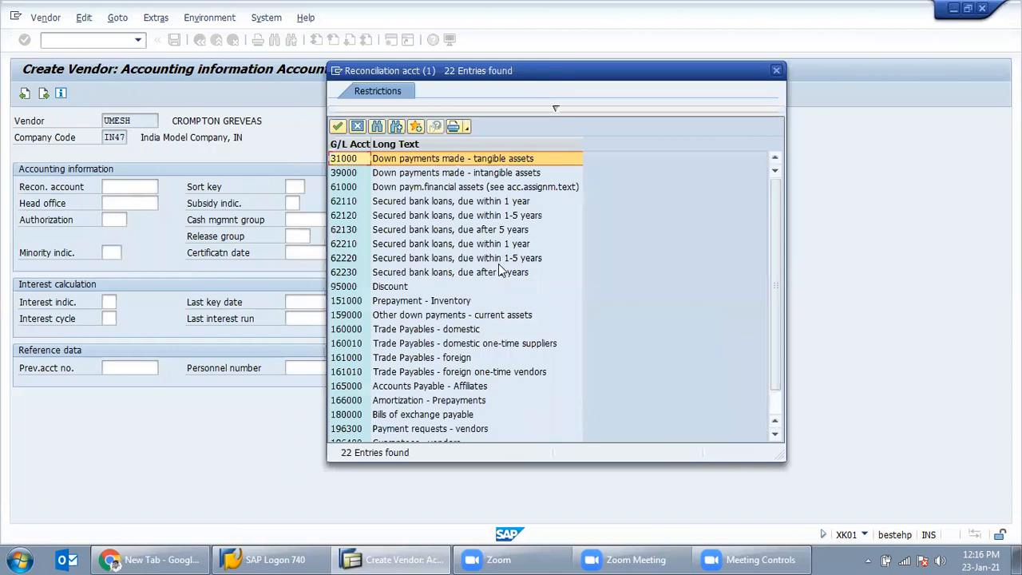
pyautogui.scroll(-1, 528, 314)
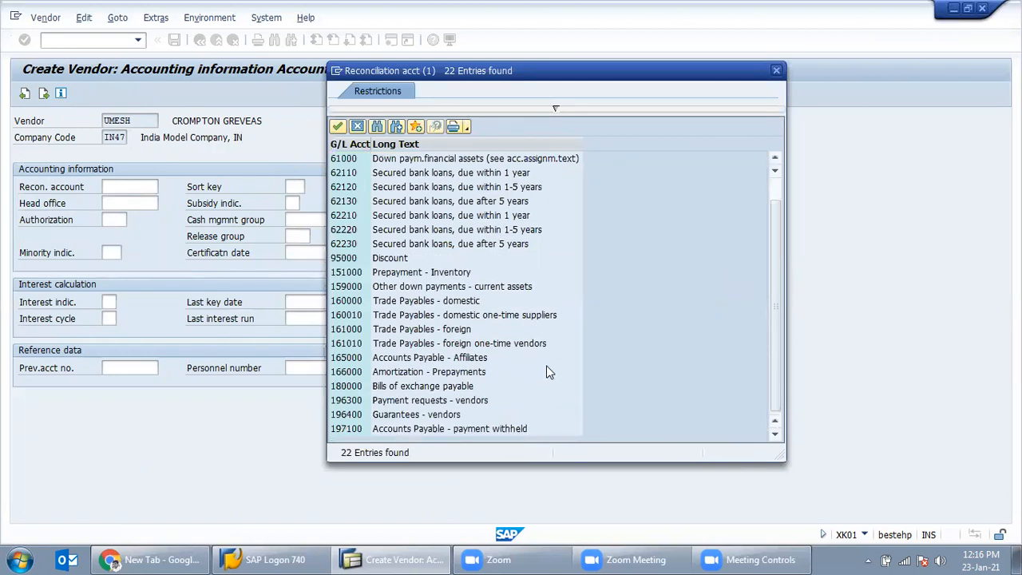
pyautogui.scroll(1, 548, 370)
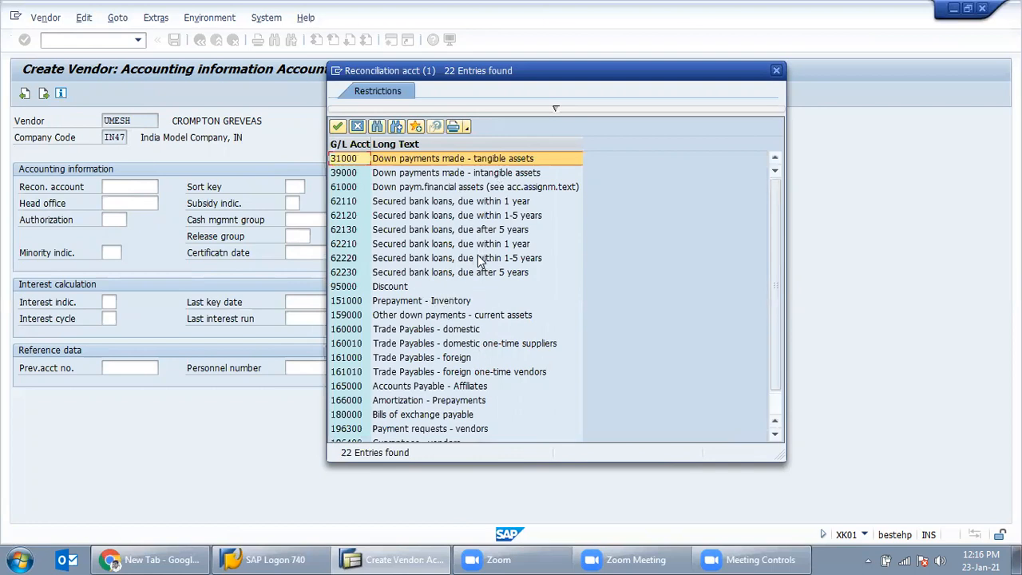
pyautogui.scroll(-1, 481, 268)
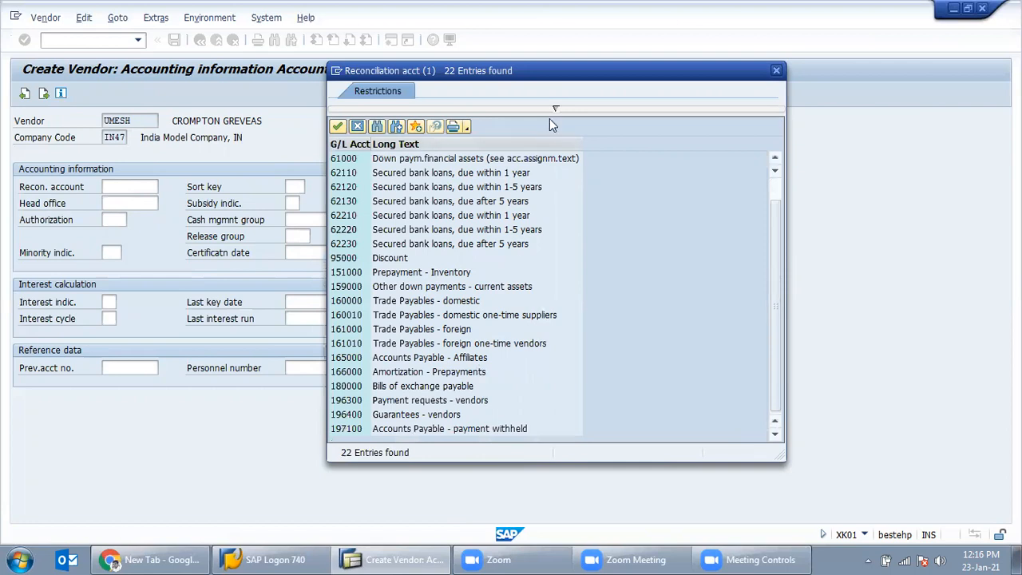
# Step: List all 22 accounts and choose 160000 Trade Payables - domestic
pyautogui.click(555, 109)
pyautogui.click(481, 181)
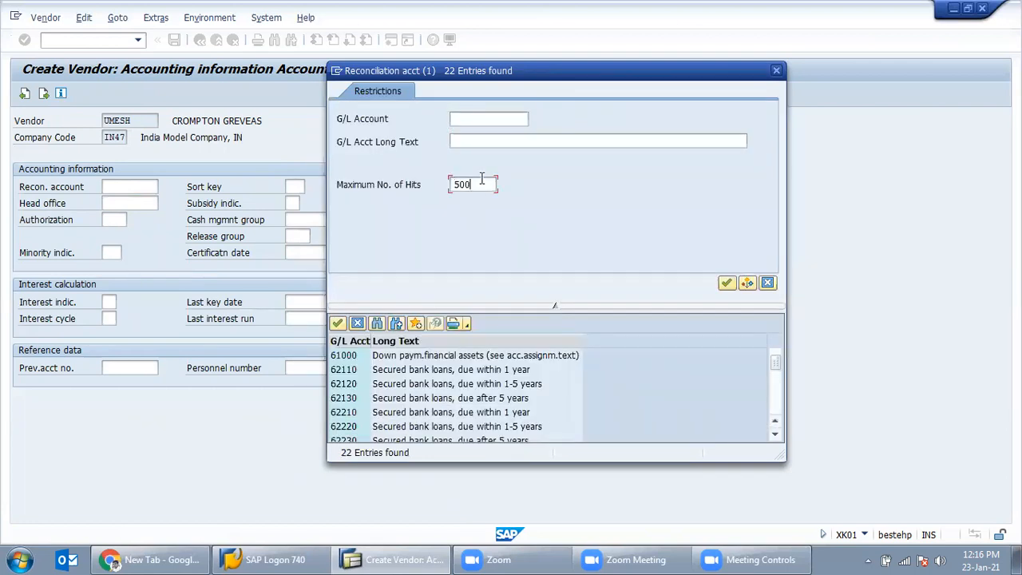
pyautogui.click(554, 305)
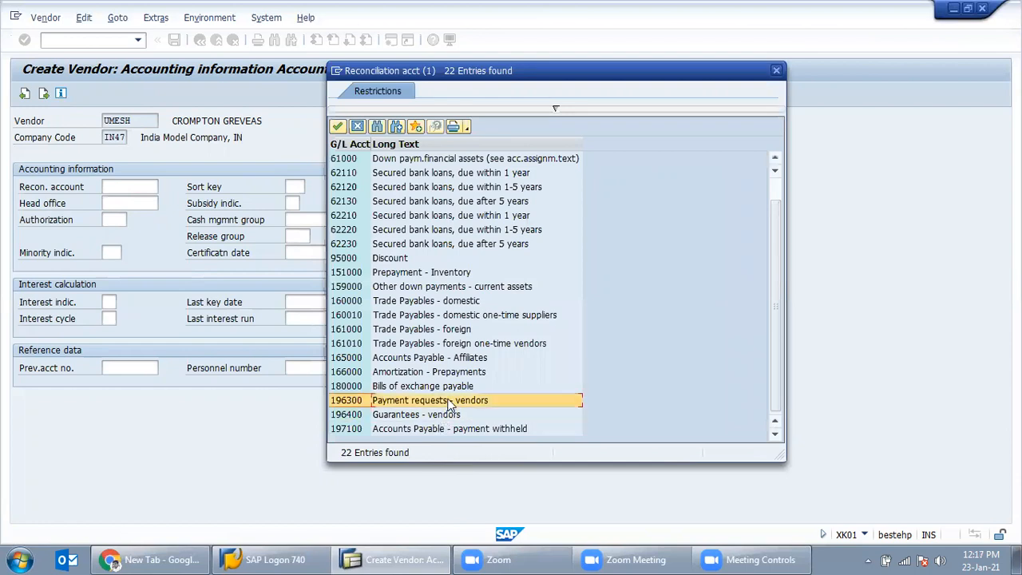
pyautogui.click(463, 302)
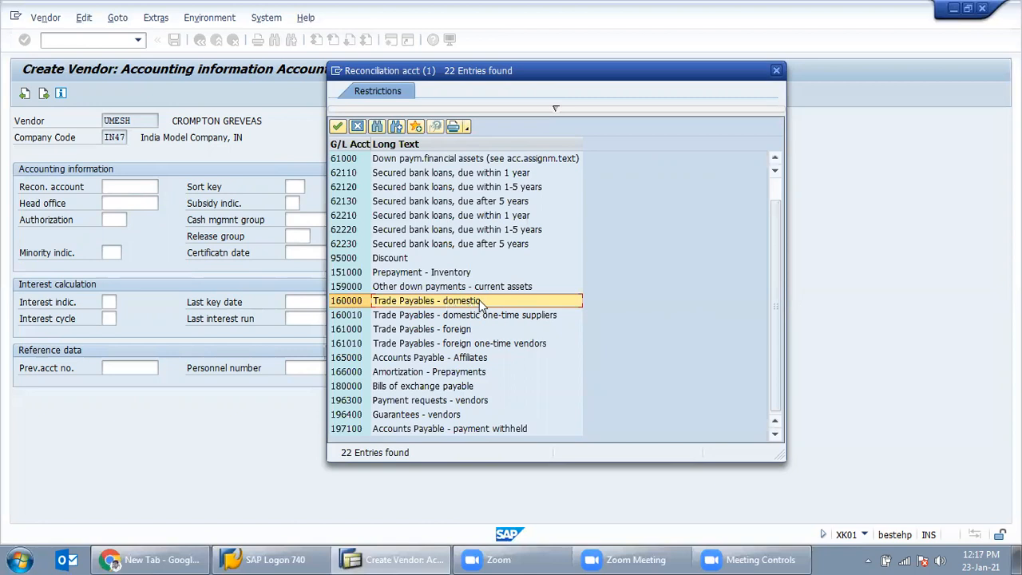
pyautogui.doubleClick(479, 300)
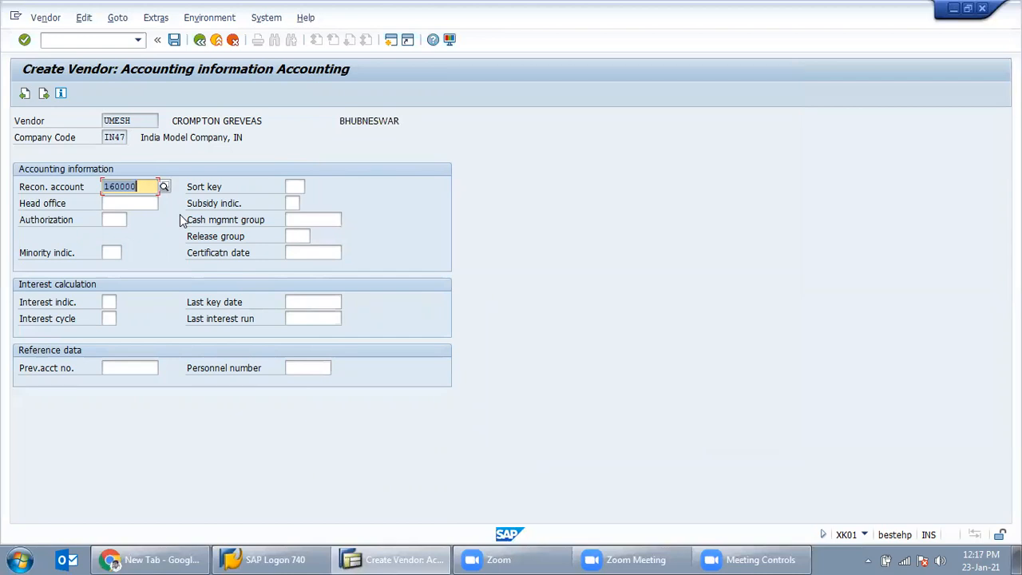
# Step: Turn on Chk double inv. in the vendor's payment transaction data
pyautogui.press('Return')
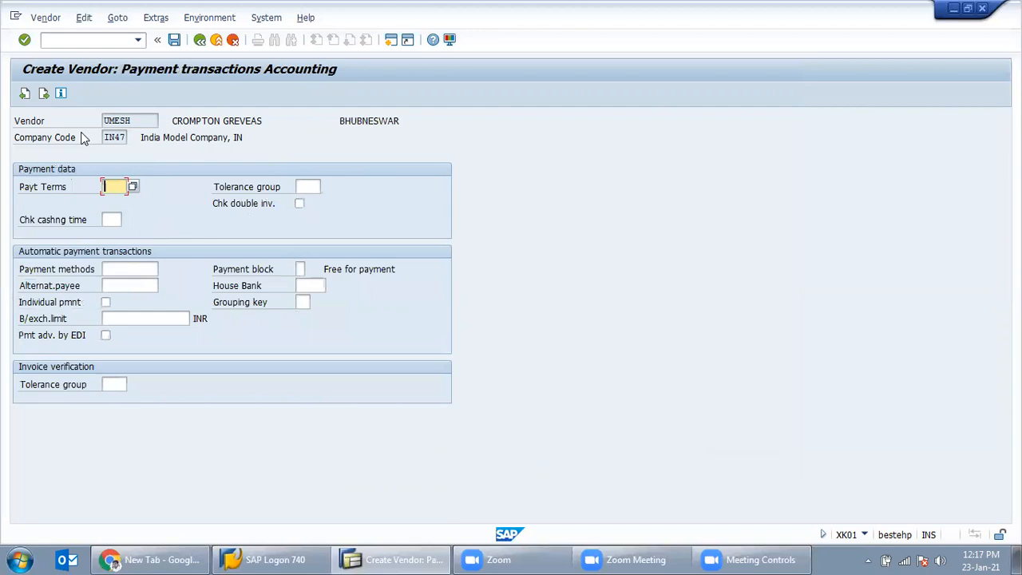
pyautogui.click(300, 204)
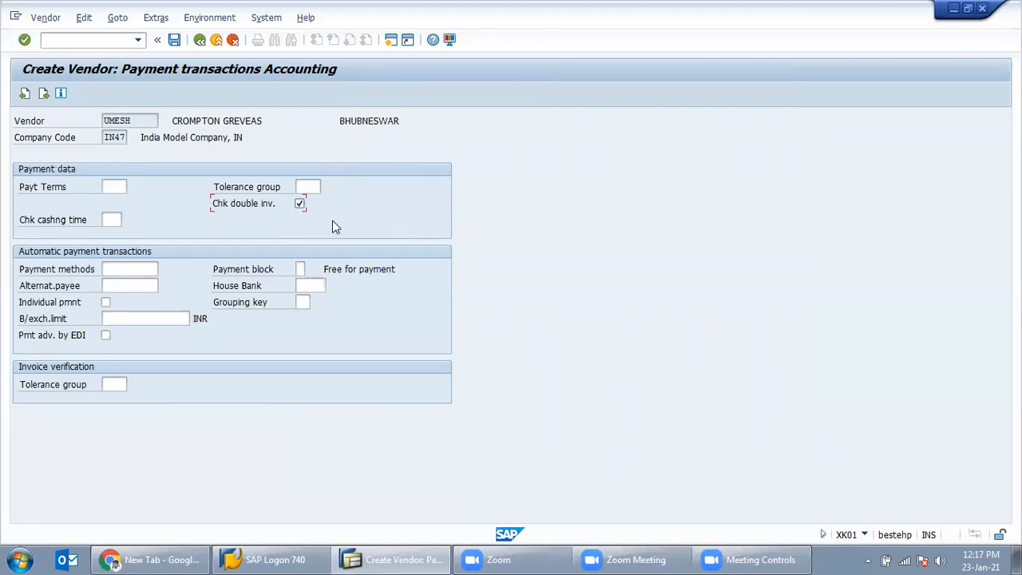
pyautogui.press('Return')
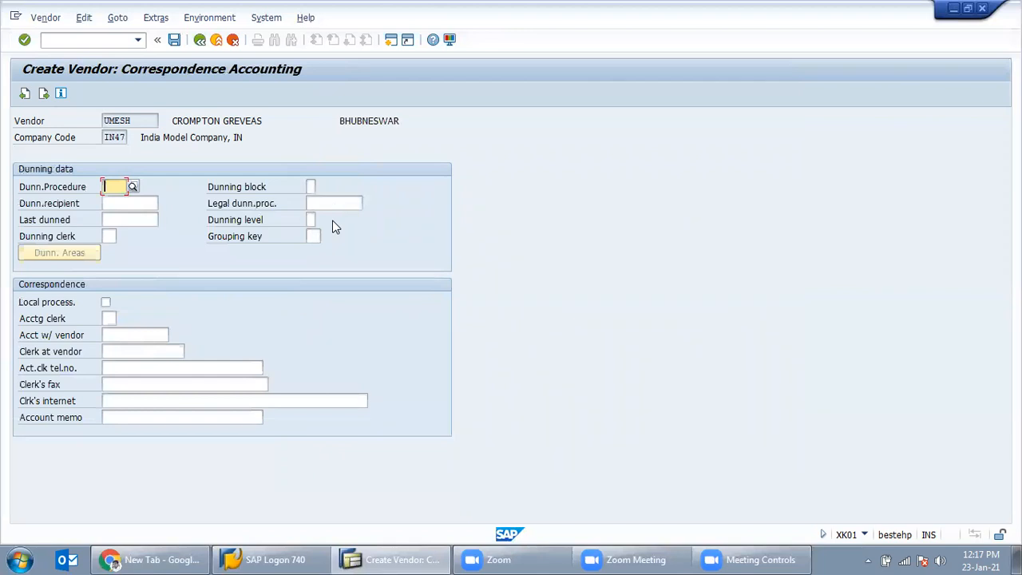
# Step: Leave correspondence and withholding tax blank and continue to purchasing data
pyautogui.press('Return')
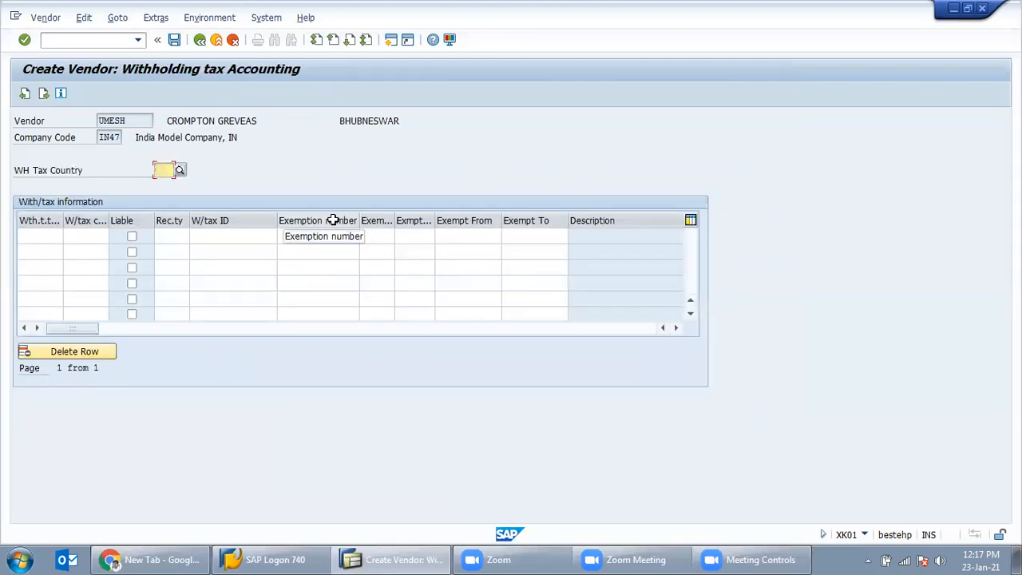
pyautogui.click(47, 234)
pyautogui.click(101, 234)
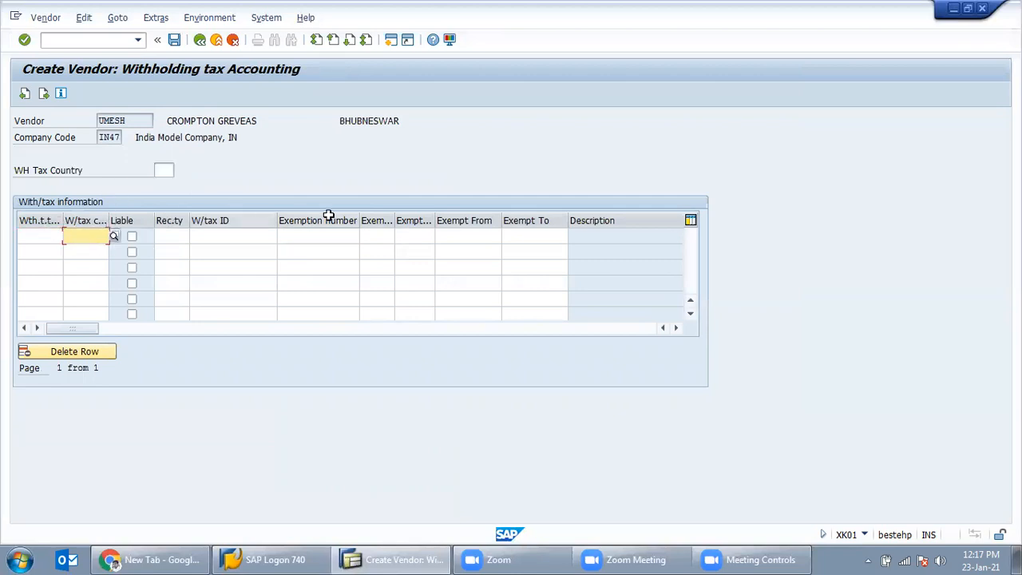
pyautogui.click(174, 234)
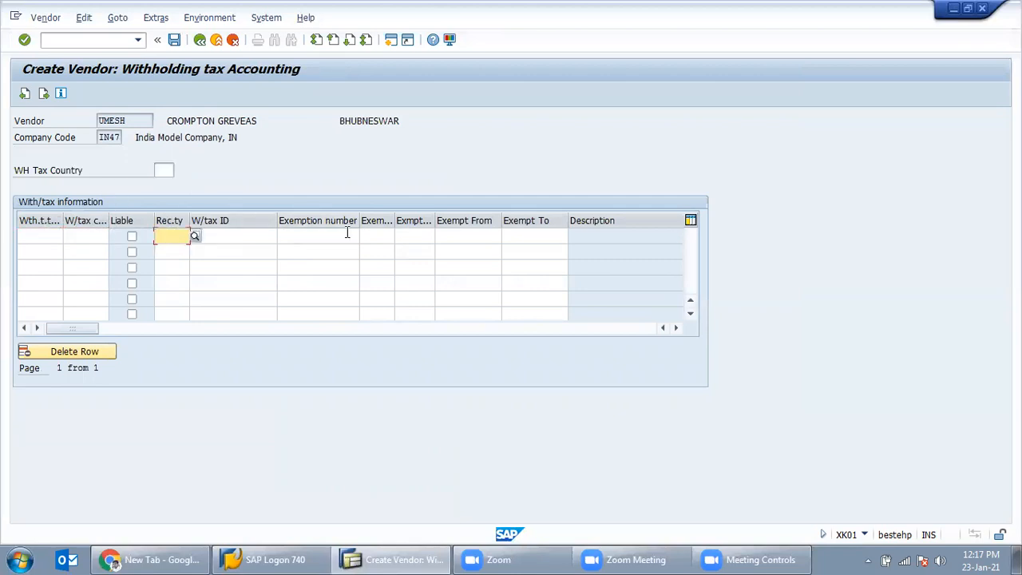
pyautogui.press('Return')
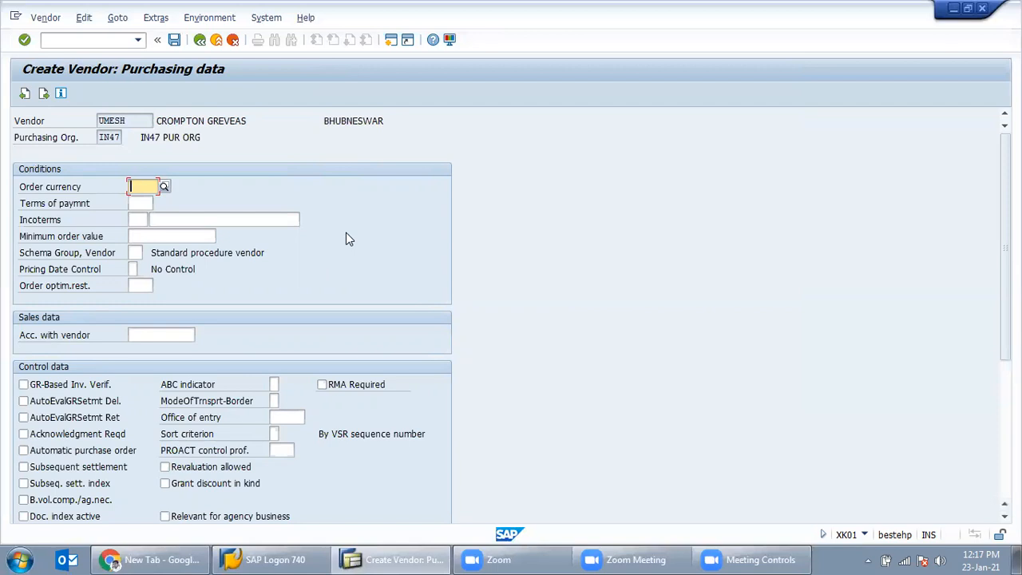
# Step: Set order currency INR and pick schema group 46 SCHEMA VENDOR from the list
pyautogui.write('INR')
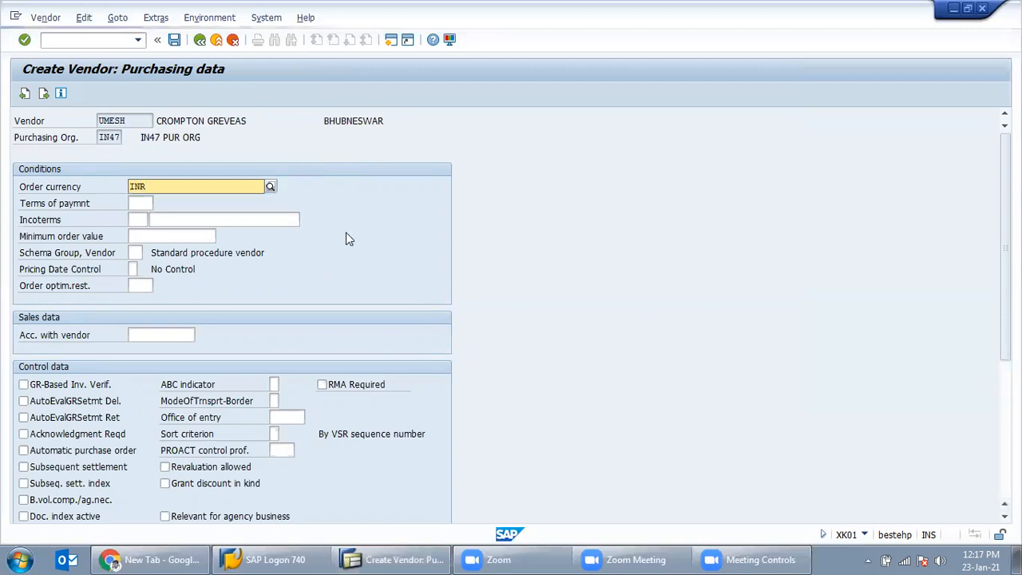
pyautogui.click(210, 219)
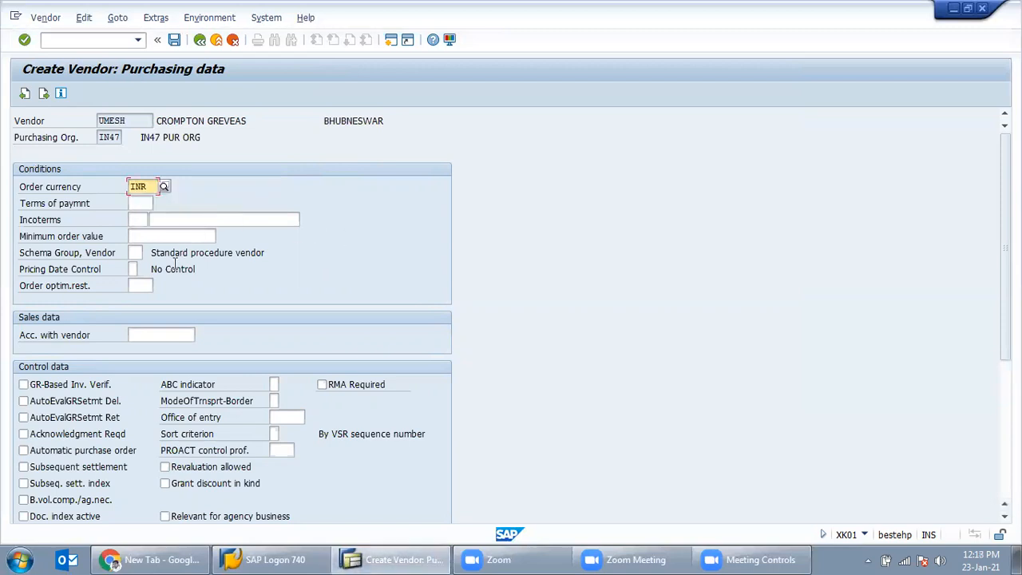
pyautogui.click(136, 253)
pyautogui.click(249, 256)
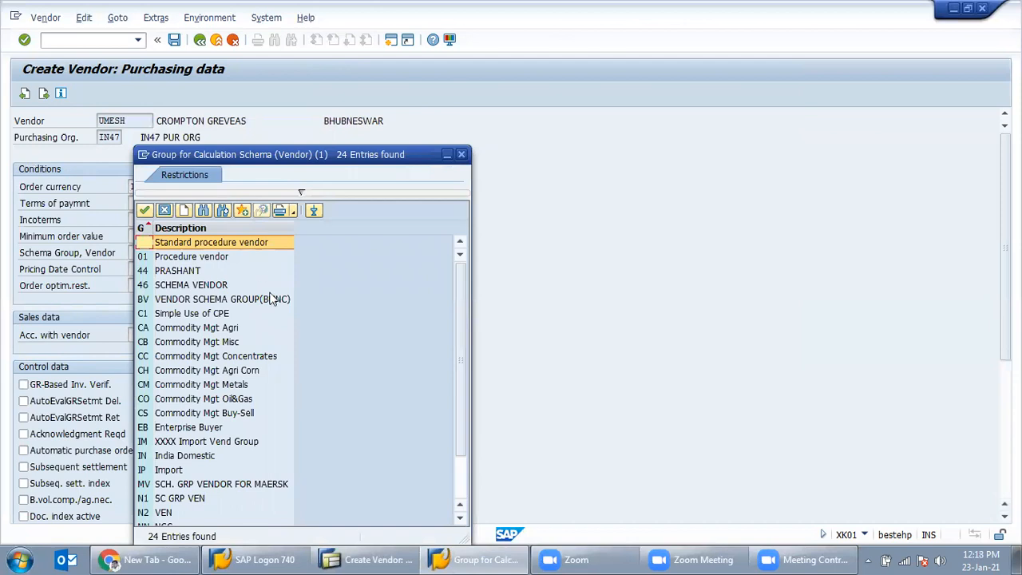
pyautogui.scroll(-2, 228, 380)
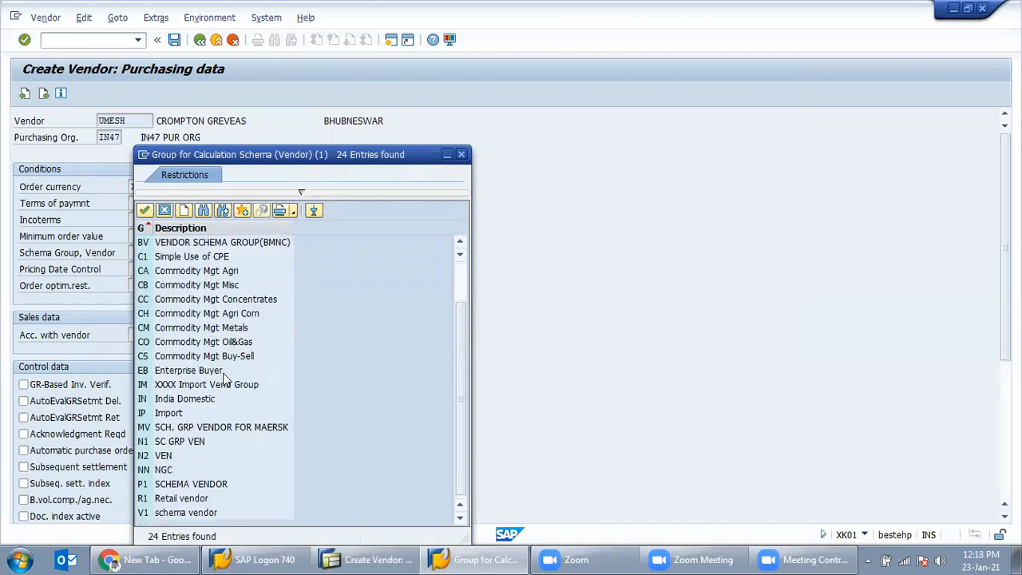
pyautogui.scroll(2, 234, 346)
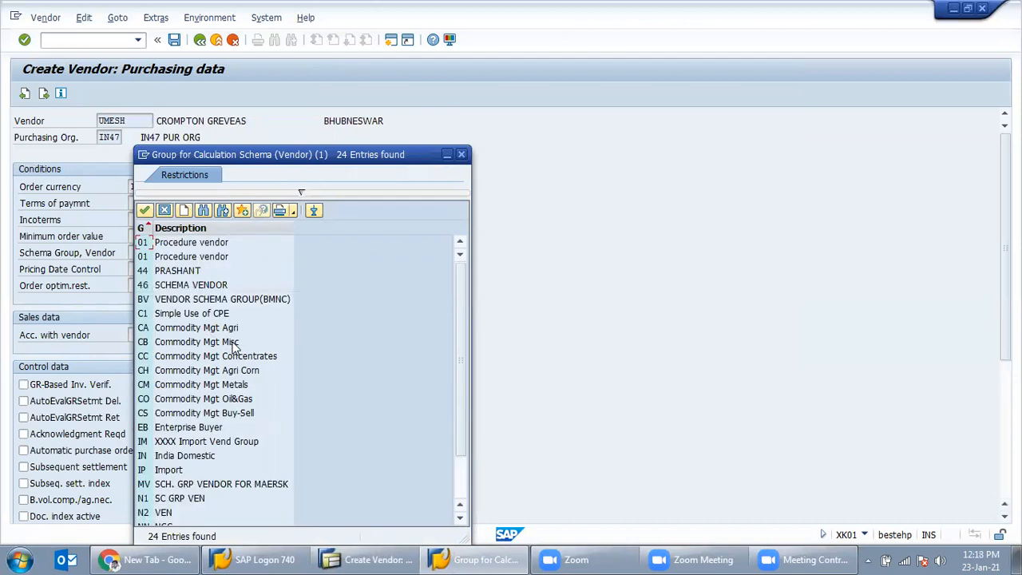
pyautogui.click(193, 286)
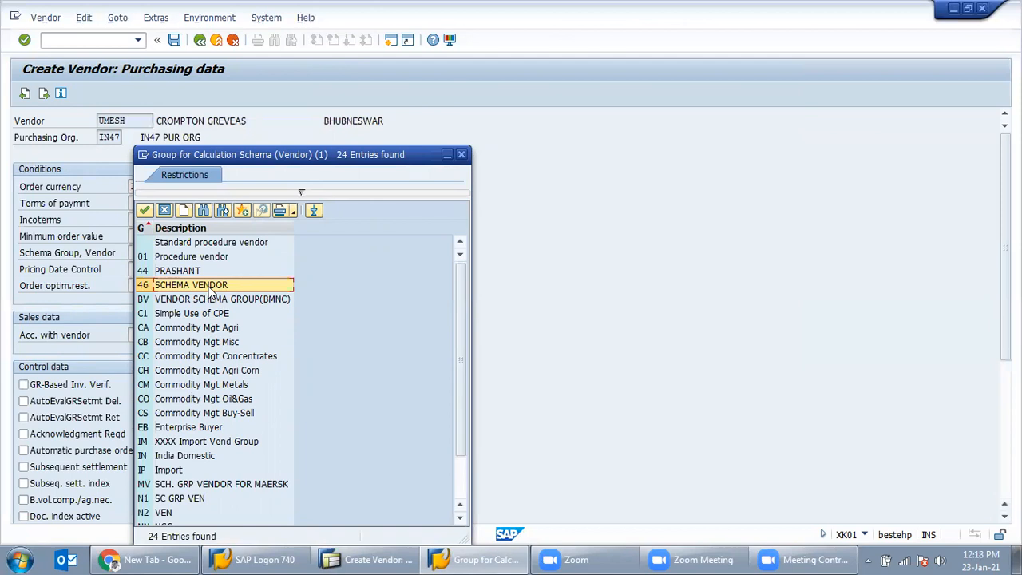
pyautogui.doubleClick(212, 294)
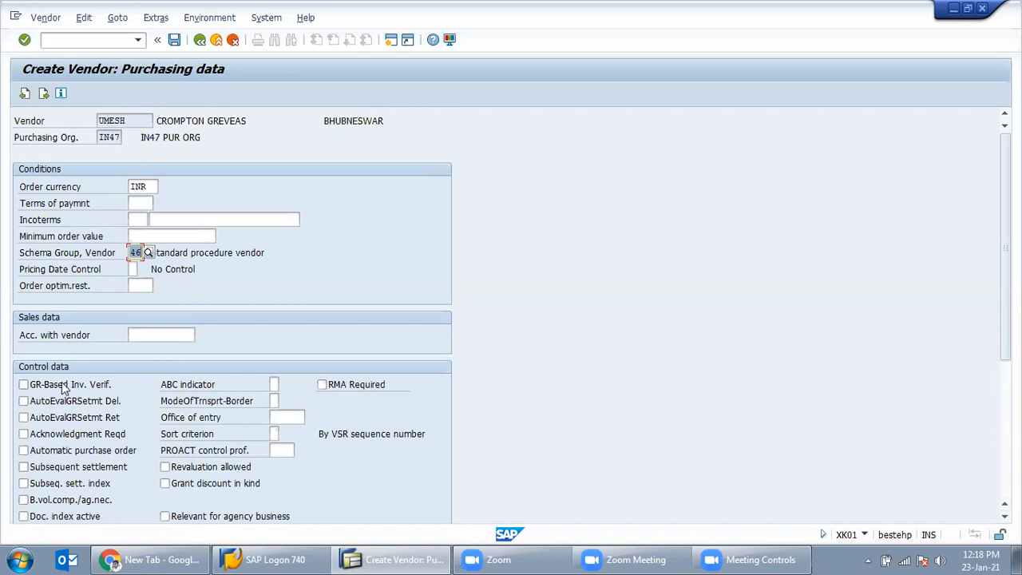
# Step: Tick GR-Based Inv. Verif. and save the vendor for IN47
pyautogui.scroll(-3, 68, 388)
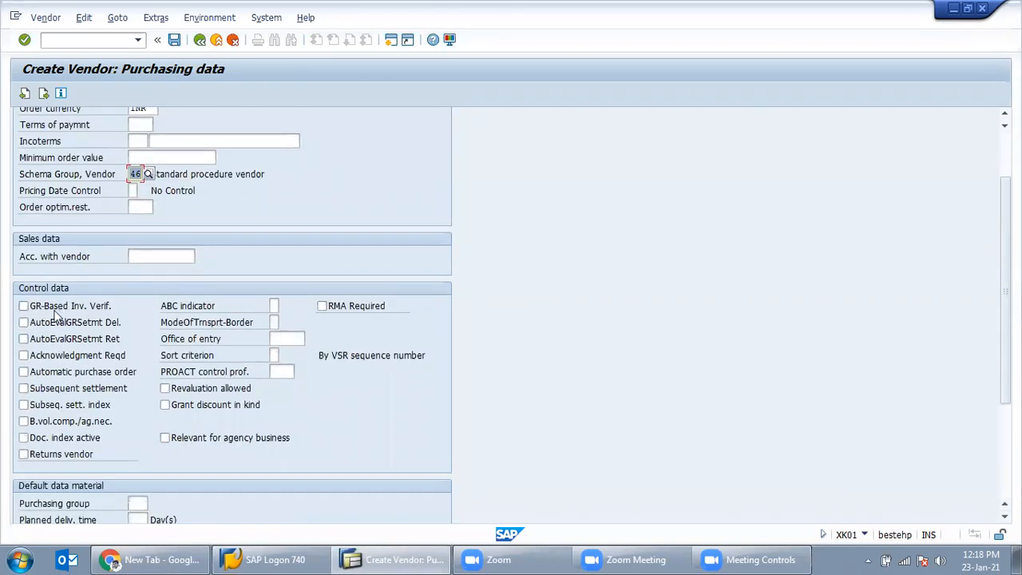
pyautogui.click(56, 308)
pyautogui.scroll(-3, 109, 319)
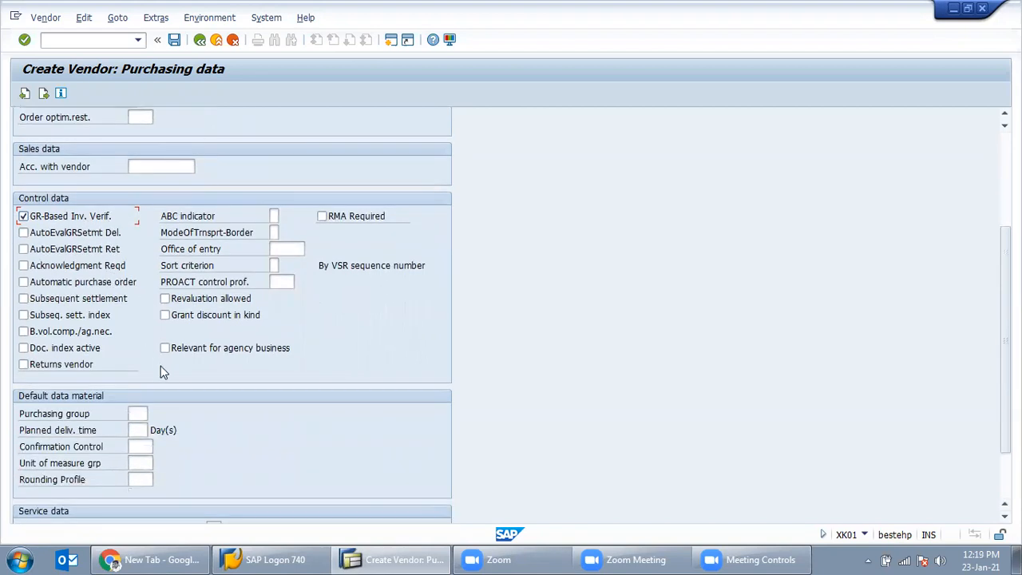
pyautogui.scroll(-1, 163, 374)
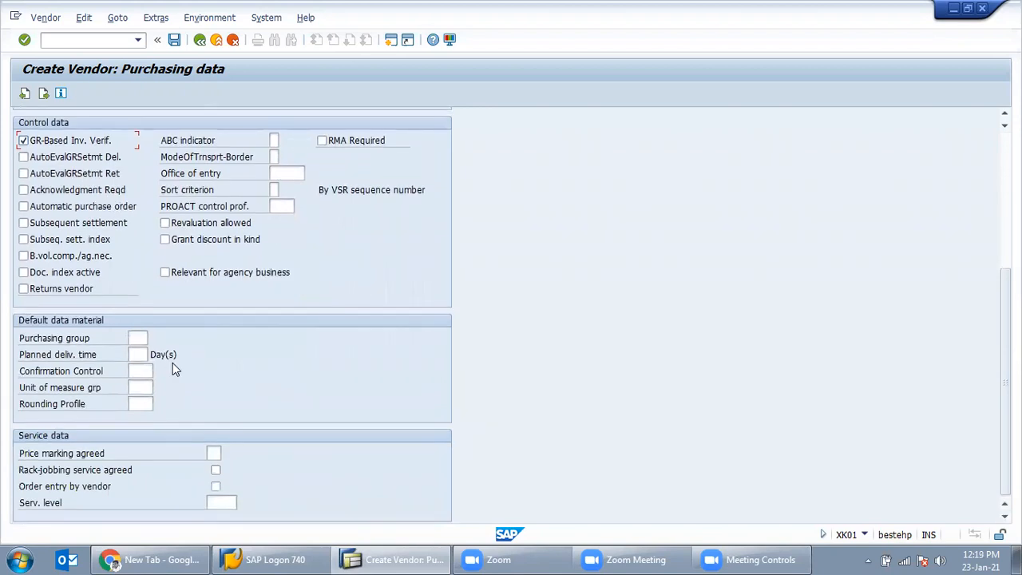
pyautogui.press('Return')
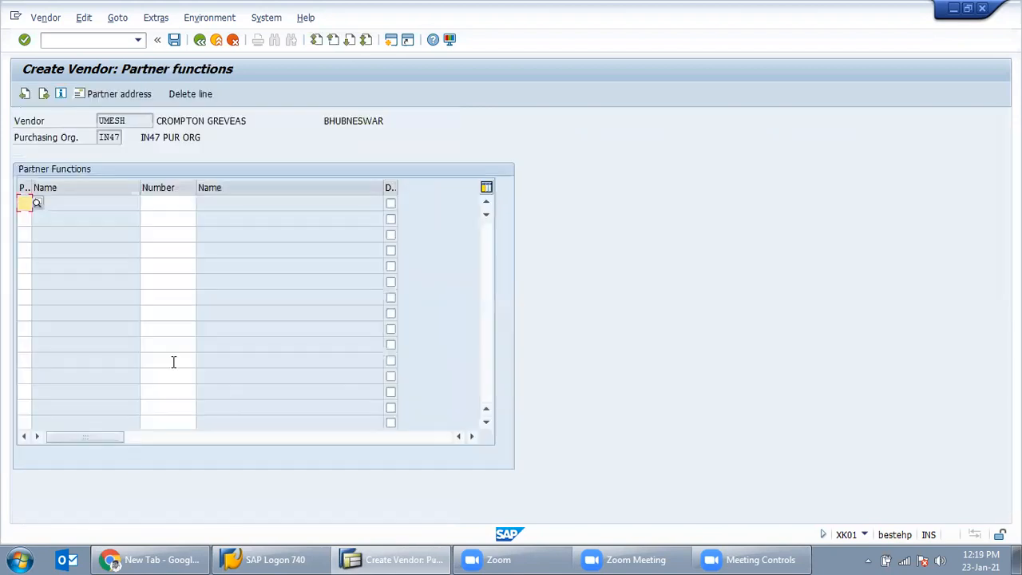
pyautogui.press('Return')
pyautogui.press('Return')
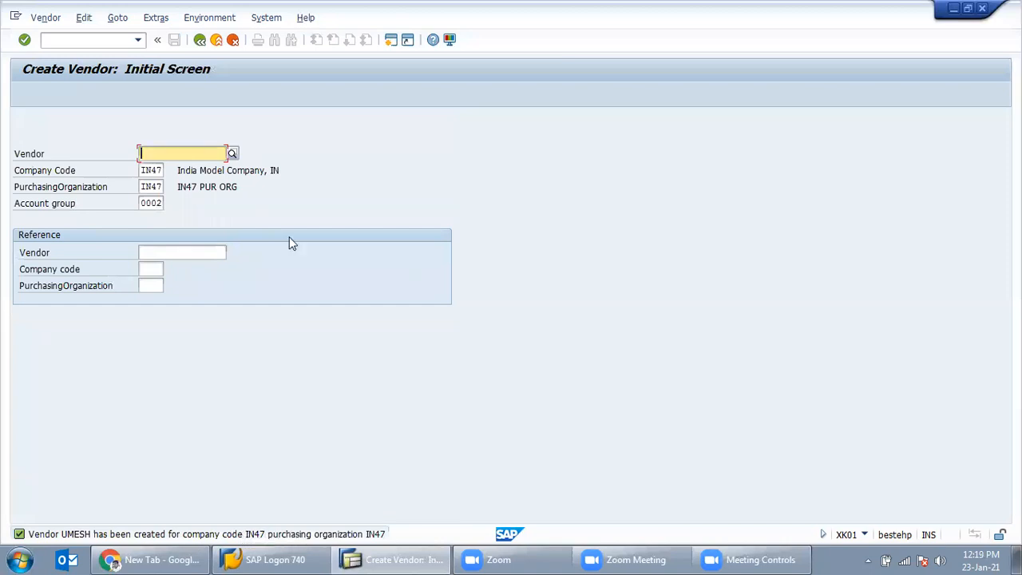
# Step: Return to SAP Easy Access and start transaction ME51N
pyautogui.click(200, 41)
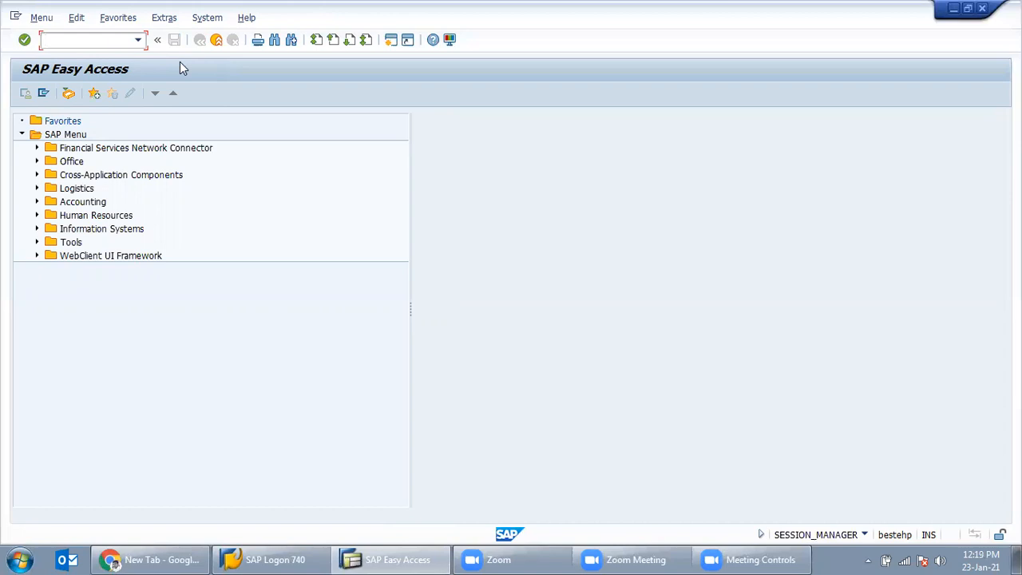
pyautogui.write('me51n')
pyautogui.press('Return')
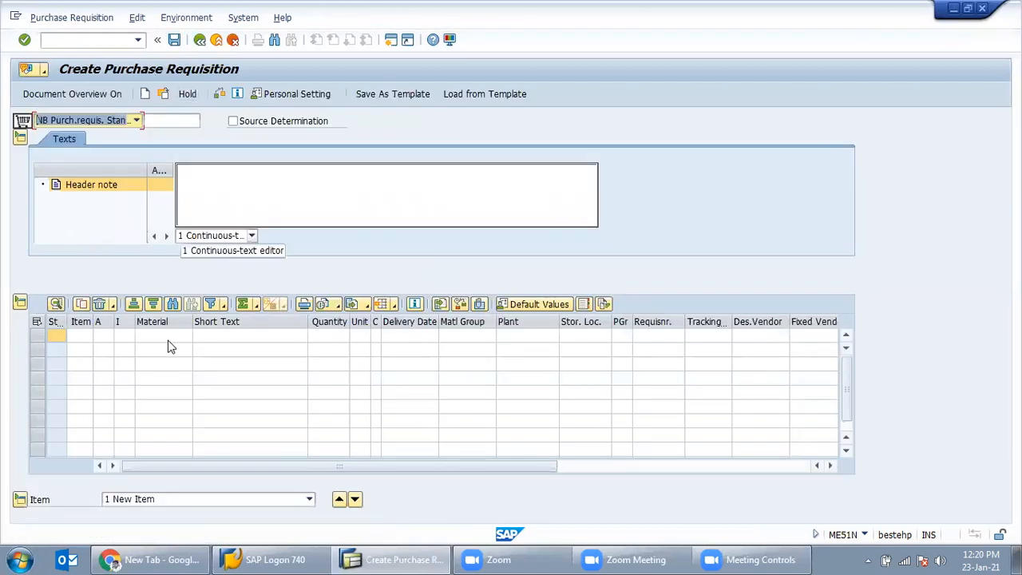
# Step: Search plant in47 for *motor* and enter material 268 MOTOR 3HP in item 1
pyautogui.click(182, 336)
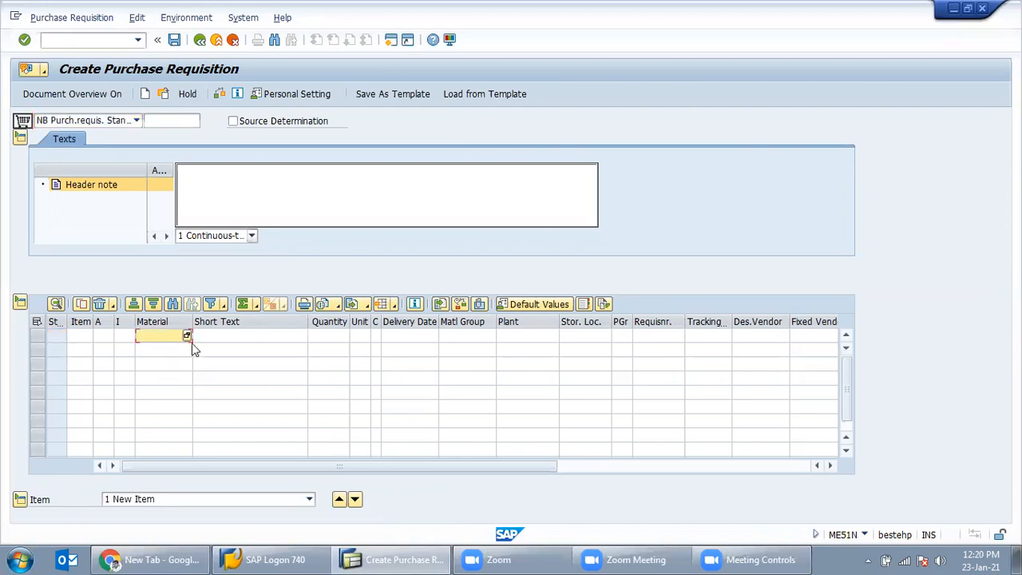
pyautogui.click(187, 336)
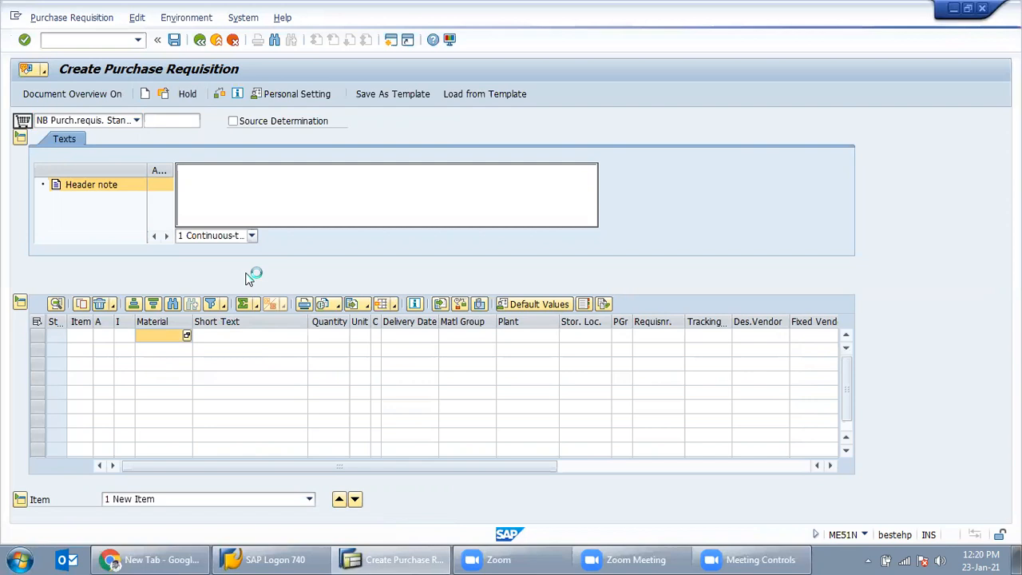
pyautogui.click(432, 185)
pyautogui.write('in47')
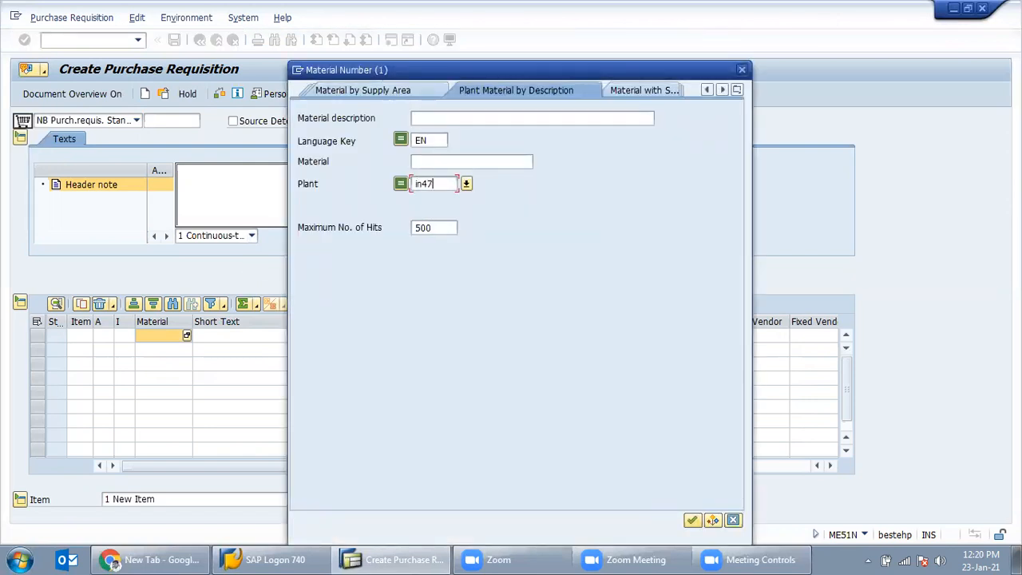
pyautogui.click(469, 117)
pyautogui.write('*motor*')
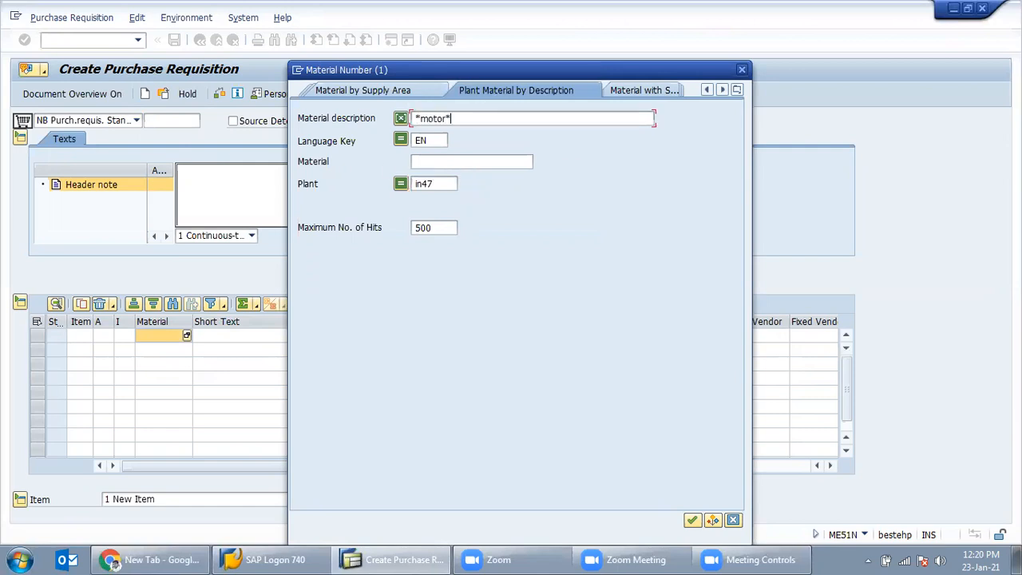
pyautogui.press('Return')
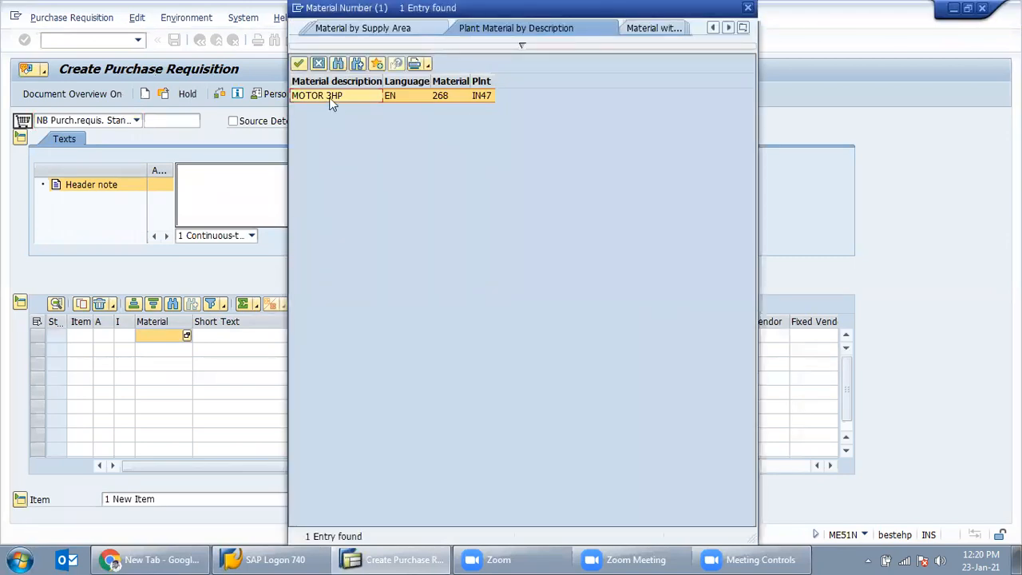
pyautogui.doubleClick(443, 96)
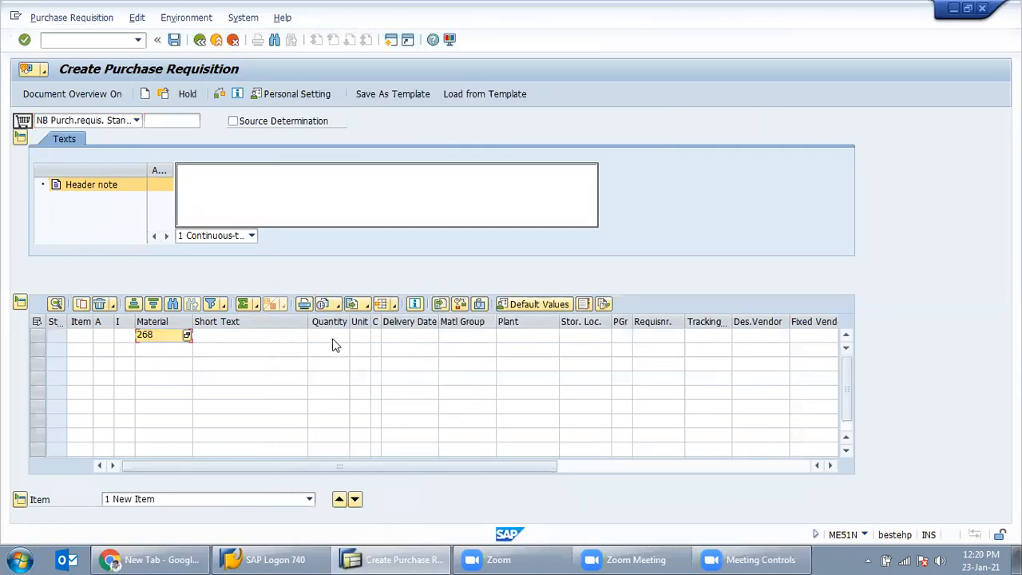
pyautogui.click(334, 336)
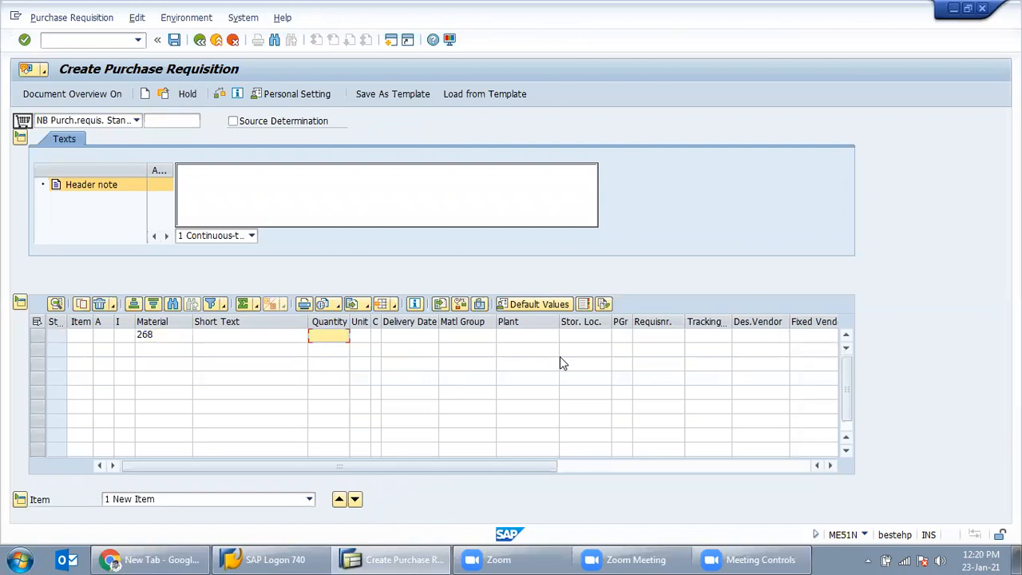
# Step: Fill item 10 with quantity 5, plant and storage location IN47, purchasing group 001 and the requisitioner
pyautogui.write('5')
pyautogui.click(521, 339)
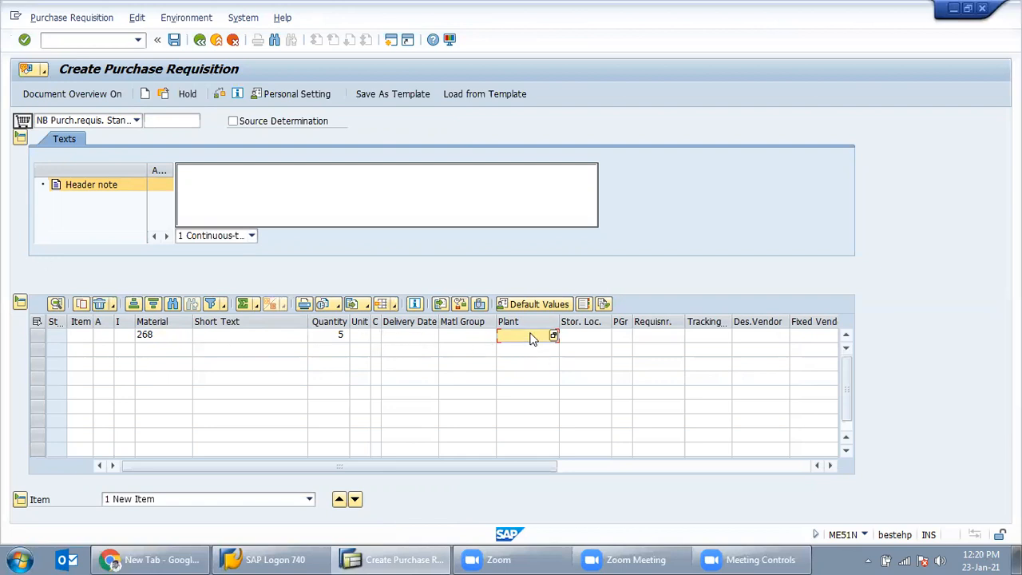
pyautogui.write('in47')
pyautogui.press('Tab')
pyautogui.write('in47')
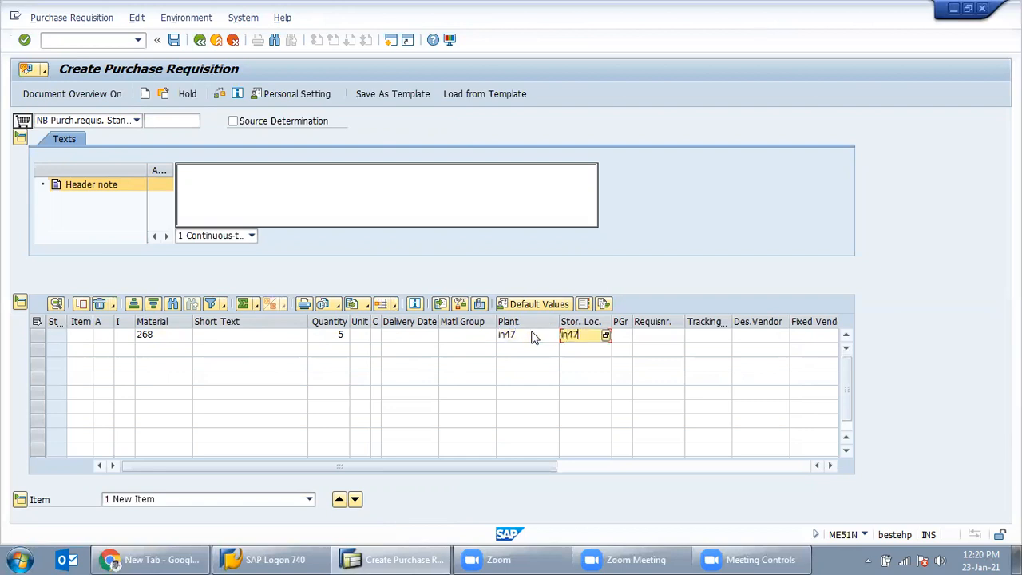
pyautogui.click(627, 337)
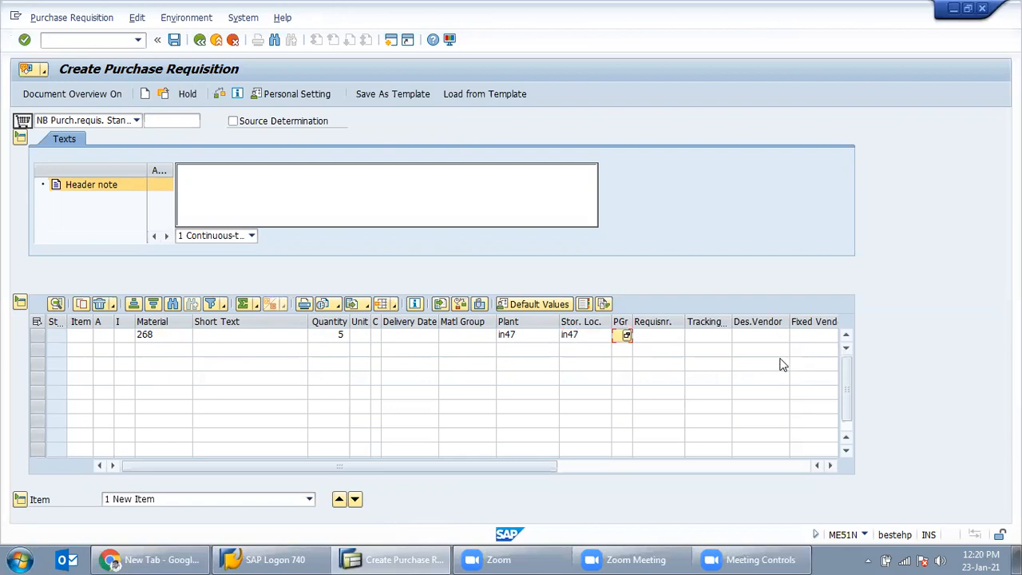
pyautogui.write('001')
pyautogui.press('Tab')
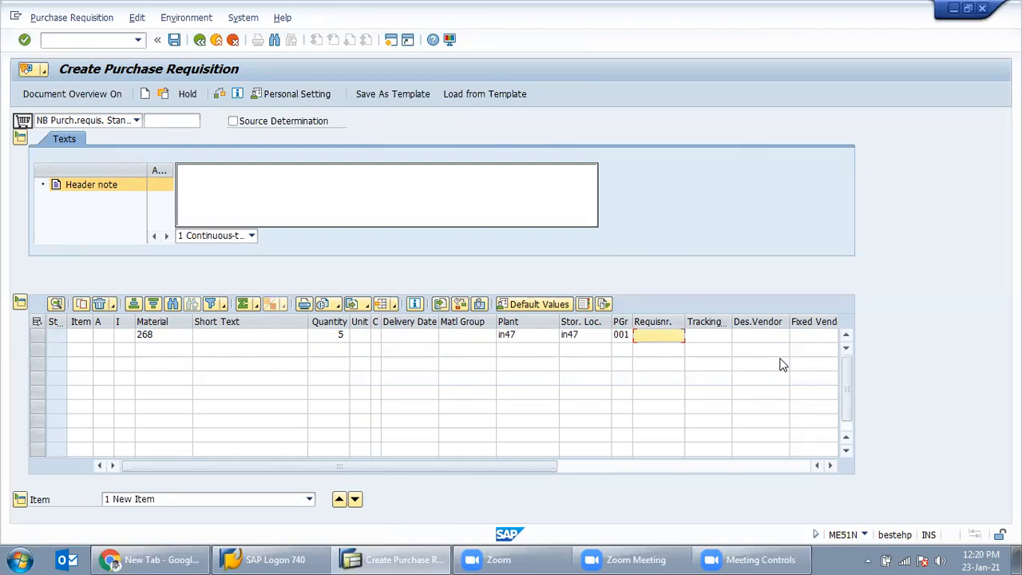
pyautogui.write('UMESH')
pyautogui.press('Return')
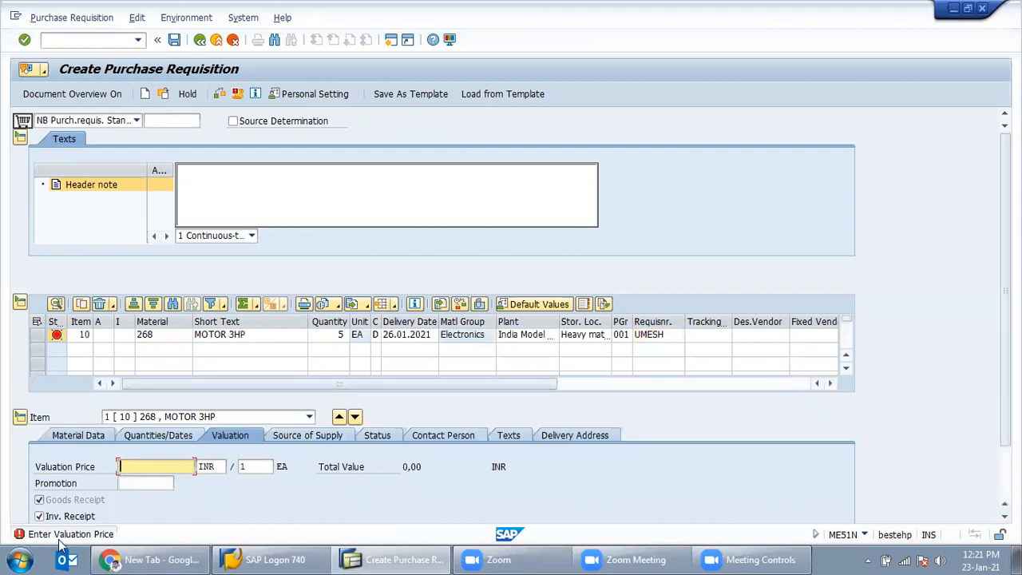
# Step: Enter a 12000 INR valuation price, totalling 60.000,00, and check the requisition
pyautogui.click(154, 467)
pyautogui.write('12000')
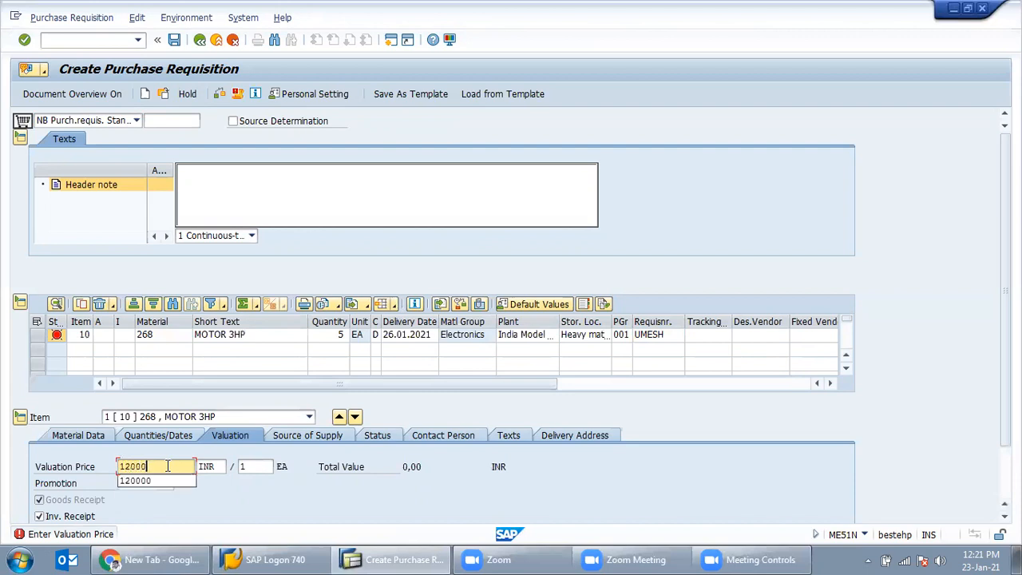
pyautogui.click(231, 502)
pyautogui.press('Return')
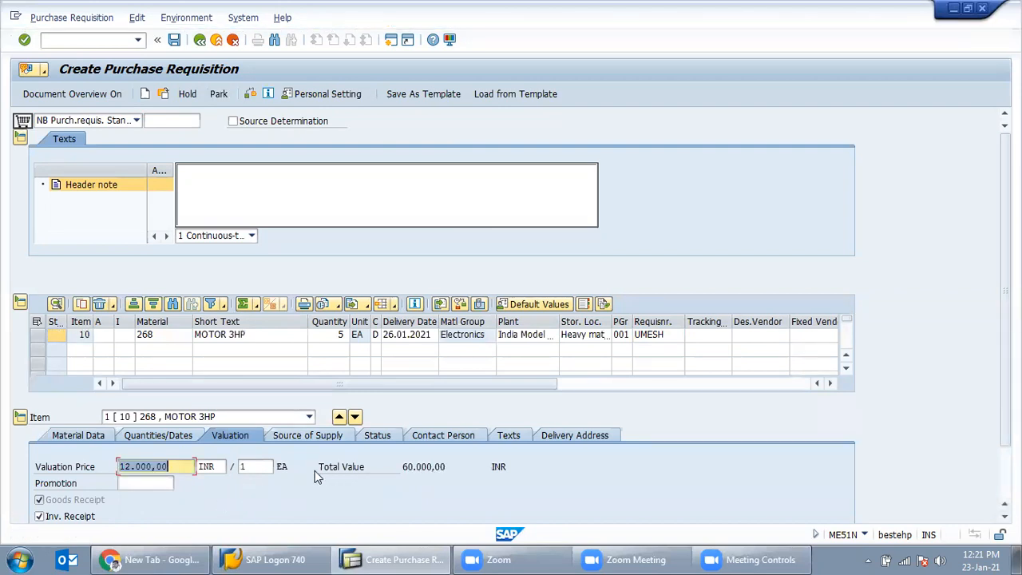
pyautogui.moveTo(427, 468); pyautogui.dragTo(398, 468)
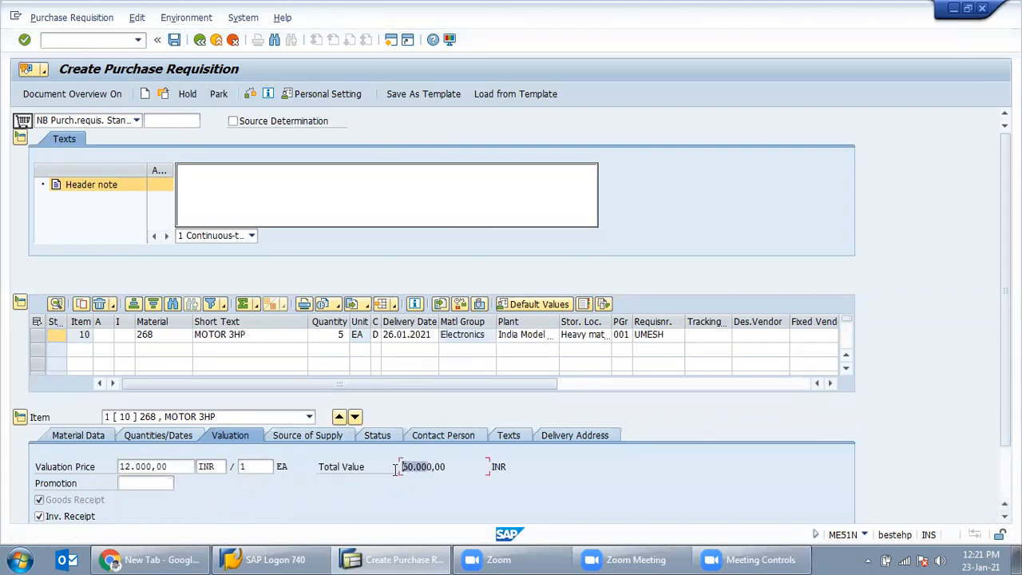
pyautogui.click(339, 334)
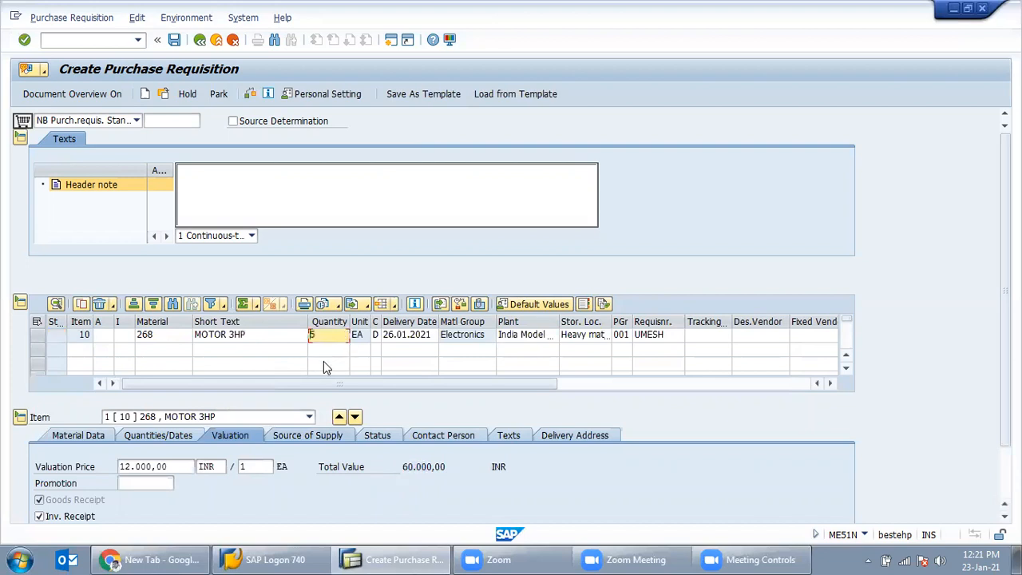
pyautogui.moveTo(453, 466); pyautogui.dragTo(406, 468)
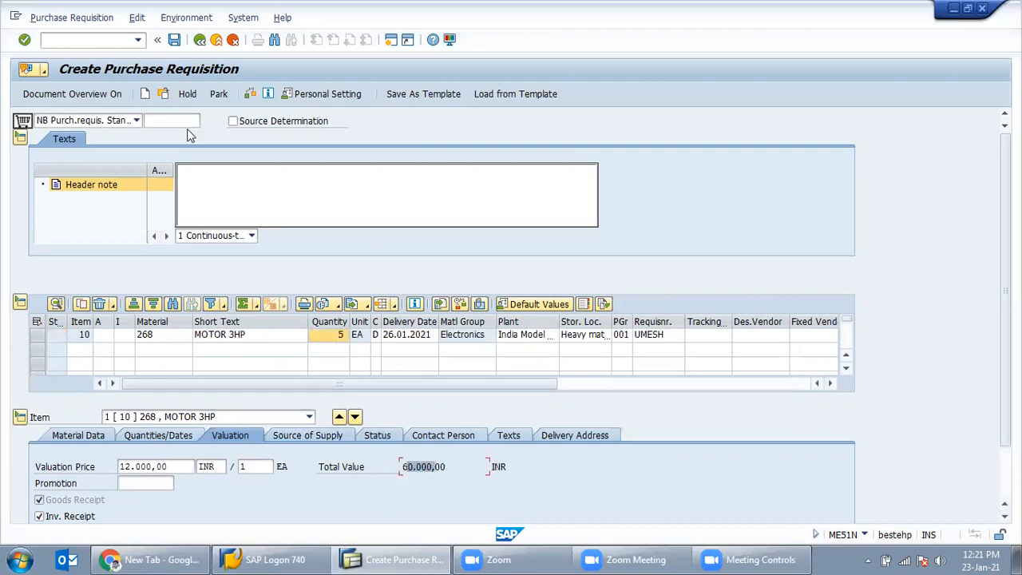
pyautogui.click(254, 99)
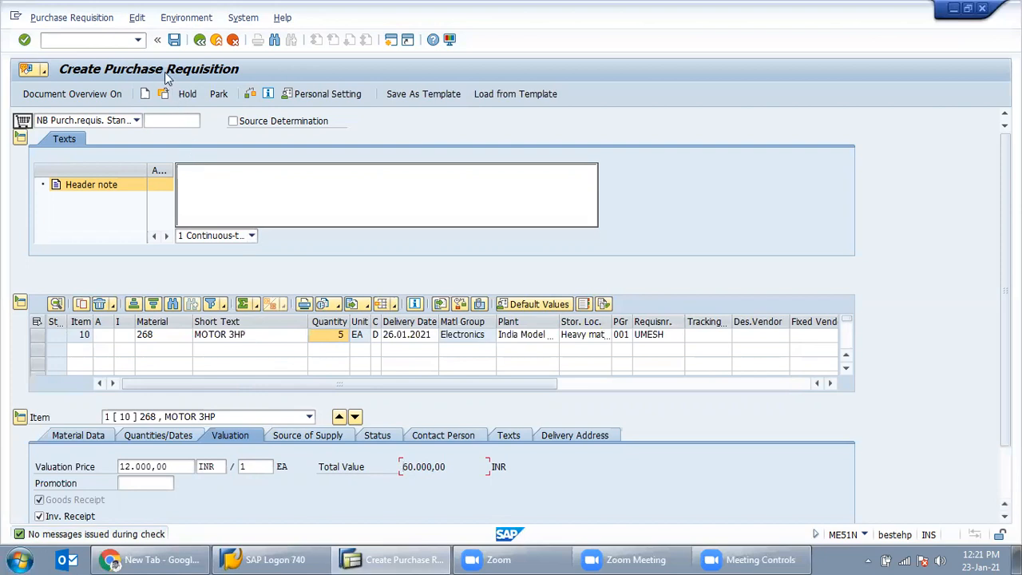
# Step: Save the requisition, note its new number in the message details, and close that window
pyautogui.click(175, 45)
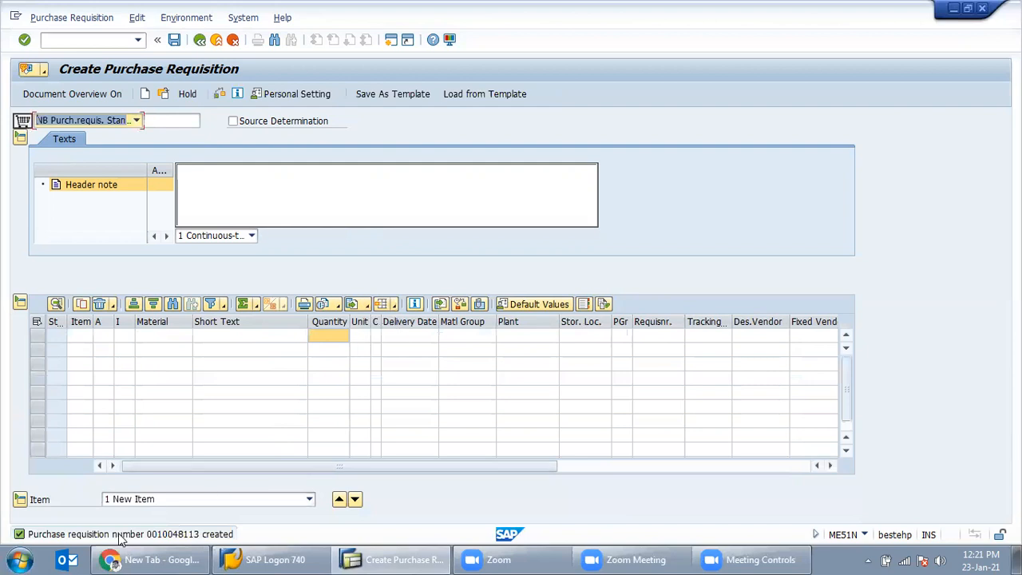
pyautogui.doubleClick(213, 535)
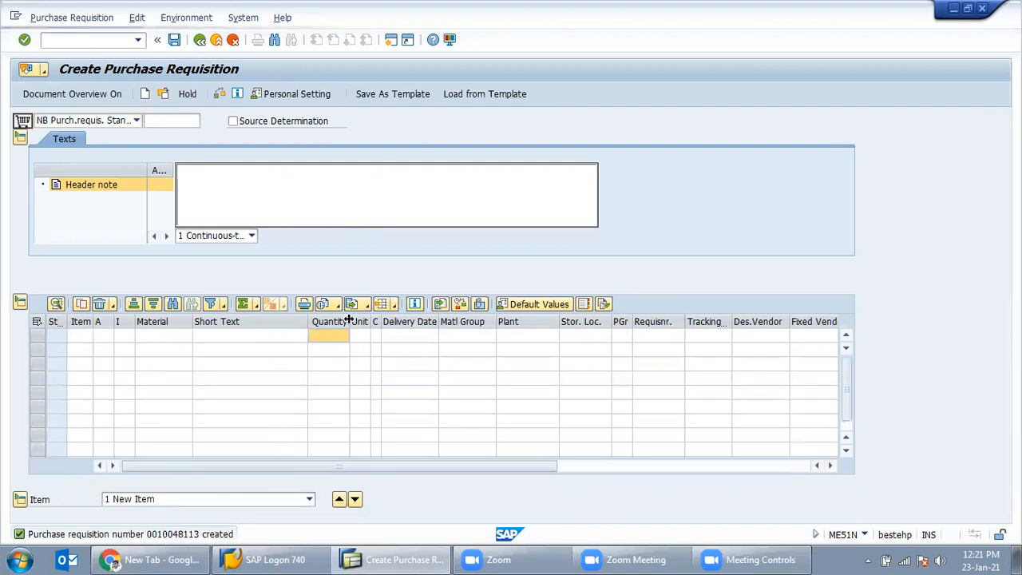
pyautogui.doubleClick(571, 187)
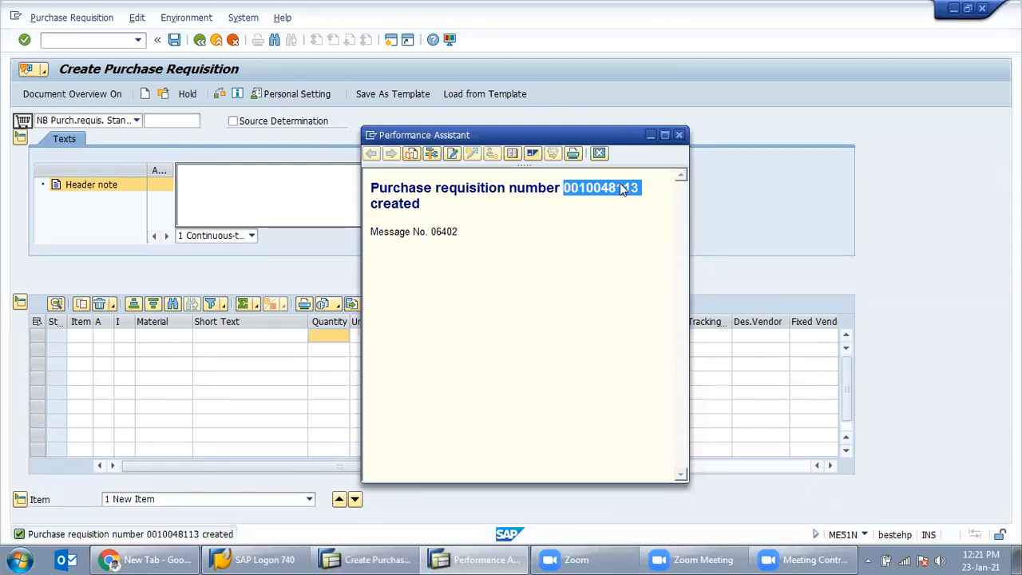
pyautogui.click(679, 135)
pyautogui.click(120, 43)
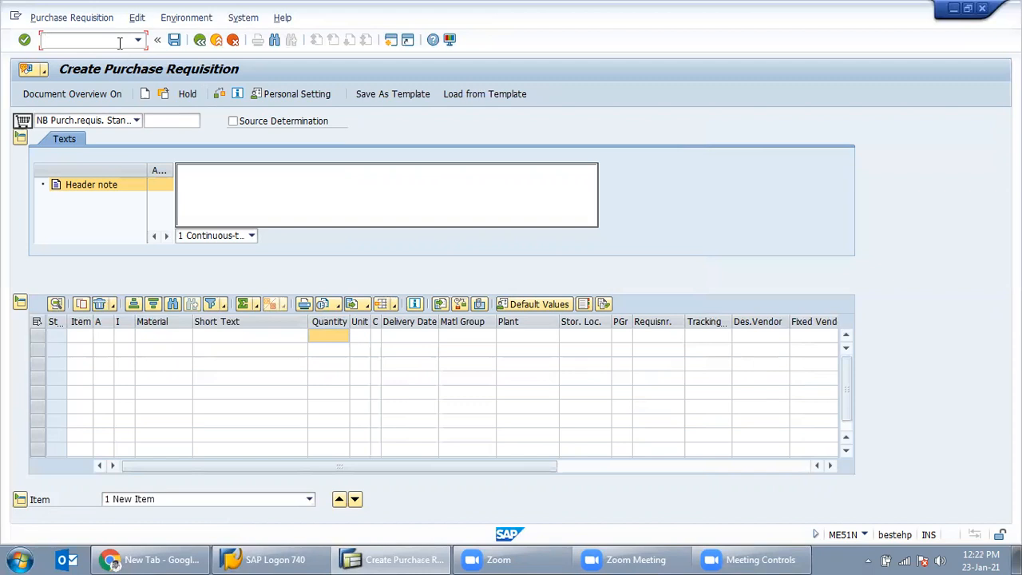
# Step: Display the new MOTOR 3HP requisition in ME54N, then launch ME21N for a purchase order
pyautogui.write('/nme2')
pyautogui.press('BackSpace')
pyautogui.write('54n')
pyautogui.press('Return')
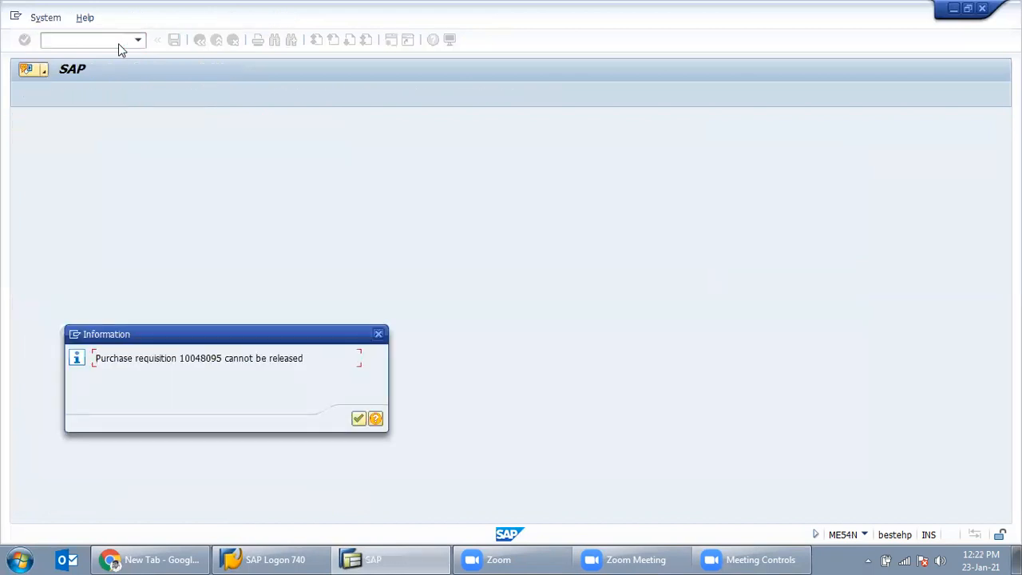
pyautogui.press('Return')
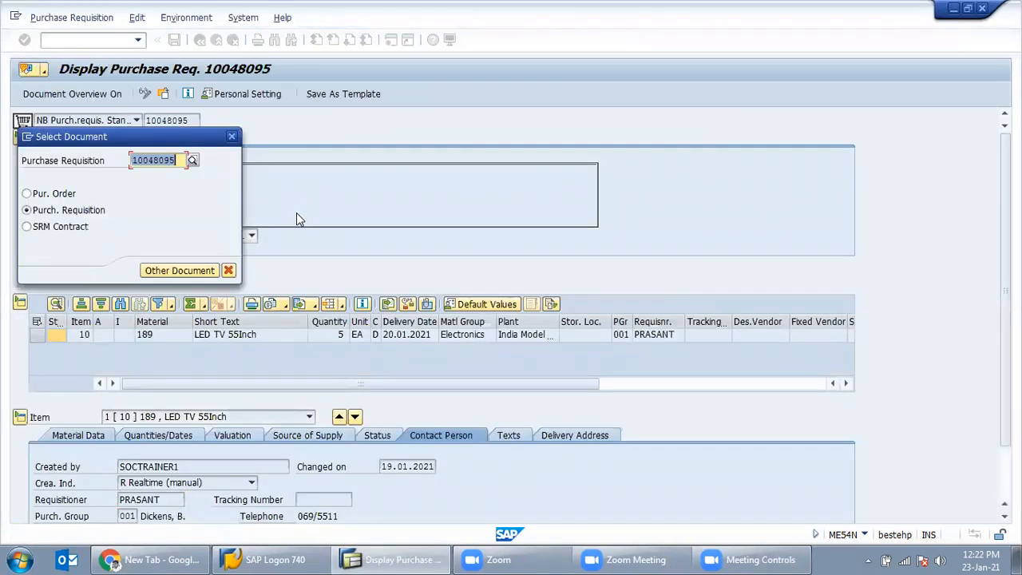
pyautogui.press('Return')
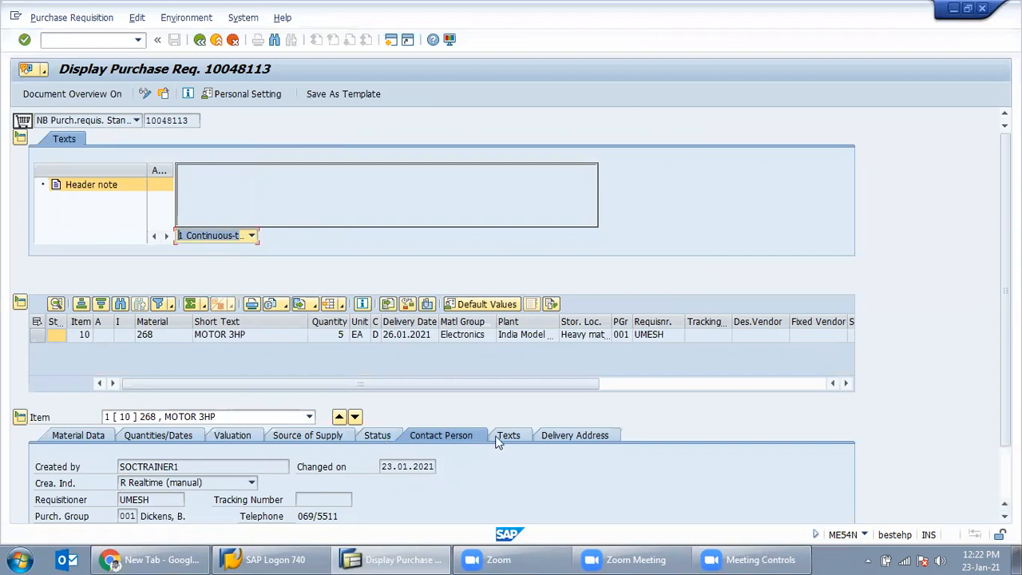
pyautogui.click(572, 439)
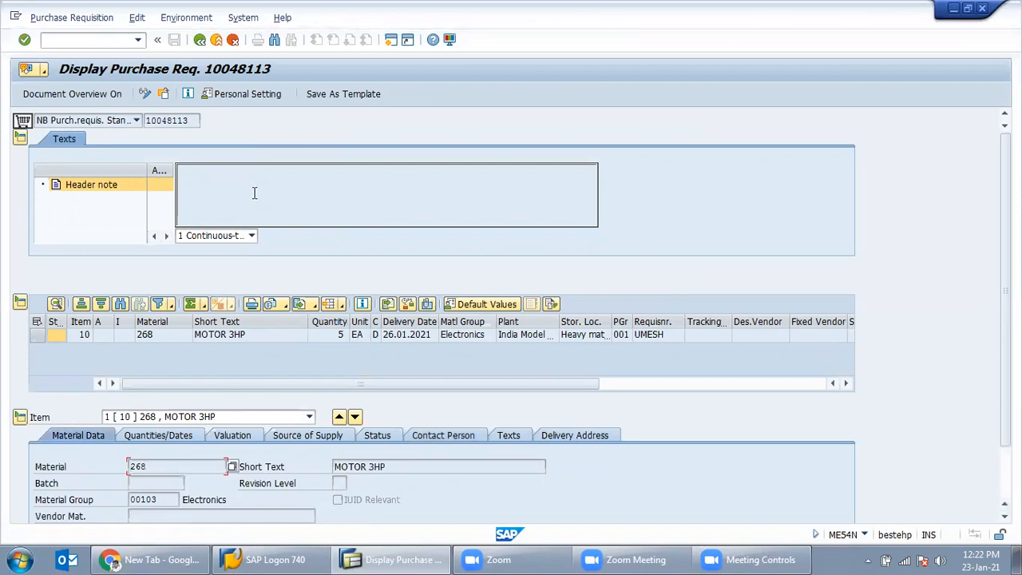
pyautogui.click(193, 121)
pyautogui.write('/nme21n')
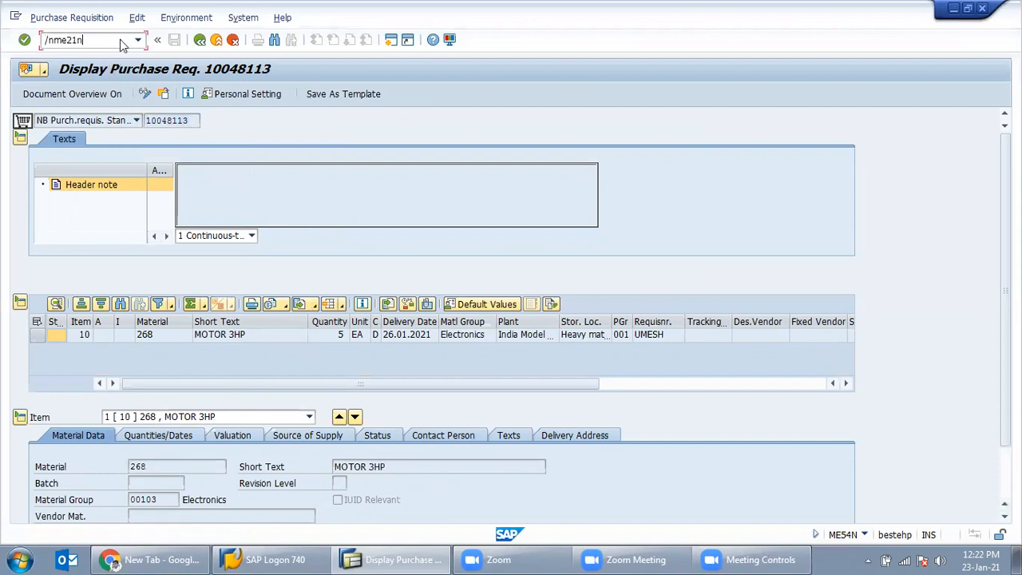
pyautogui.press('Return')
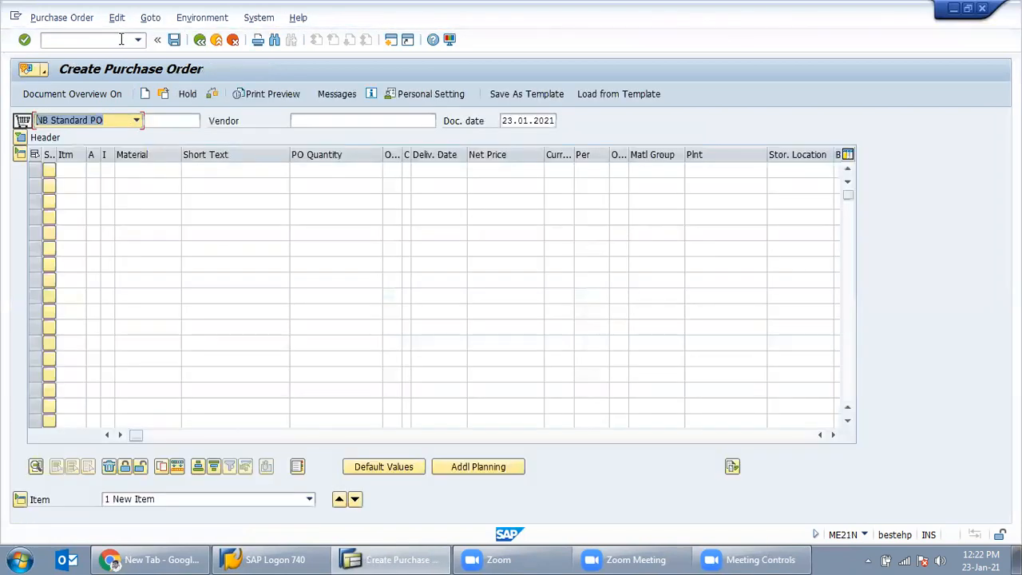
# Step: Enter the vendor, purchasing org IN47, group 001, company code IN47, then list my requisitions
pyautogui.click(332, 121)
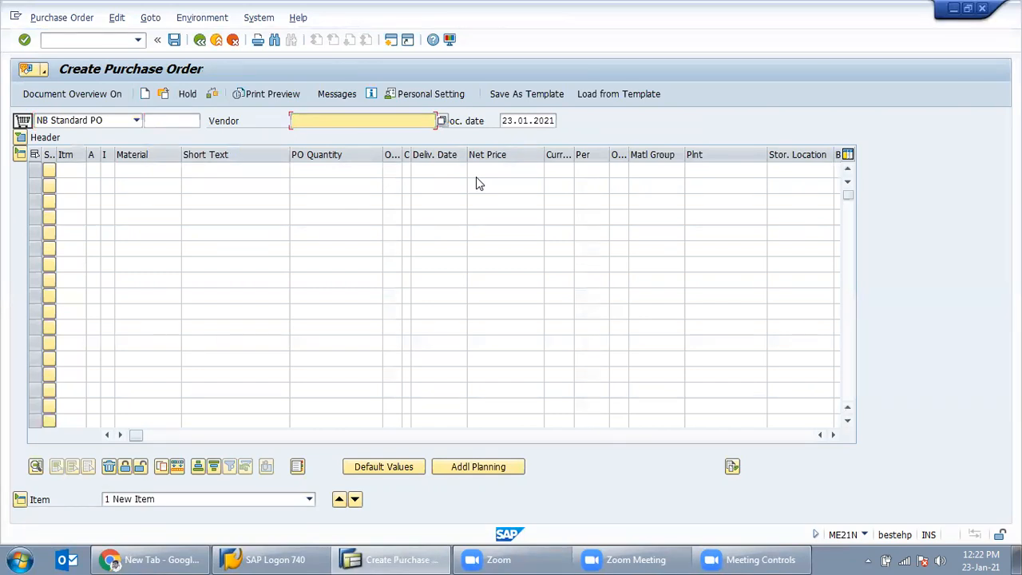
pyautogui.write('UMESH')
pyautogui.click(79, 97)
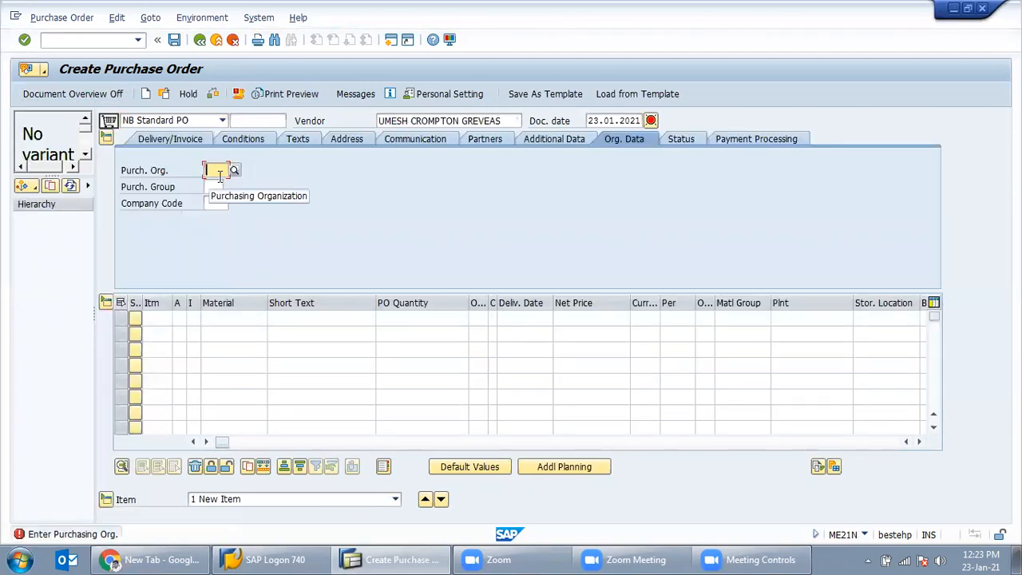
pyautogui.write('in47')
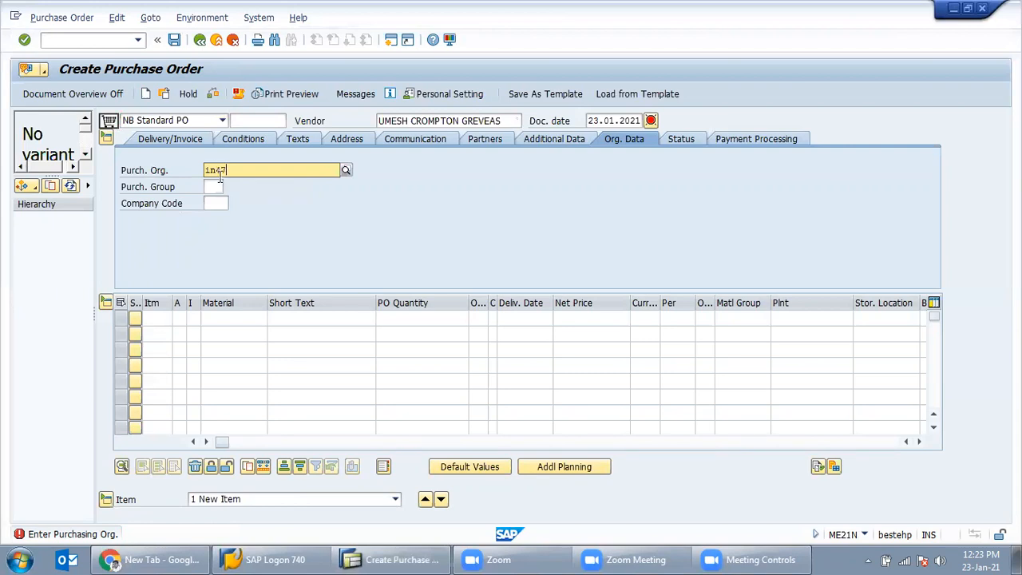
pyautogui.press('Tab')
pyautogui.write('001')
pyautogui.press('Tab')
pyautogui.write('in47')
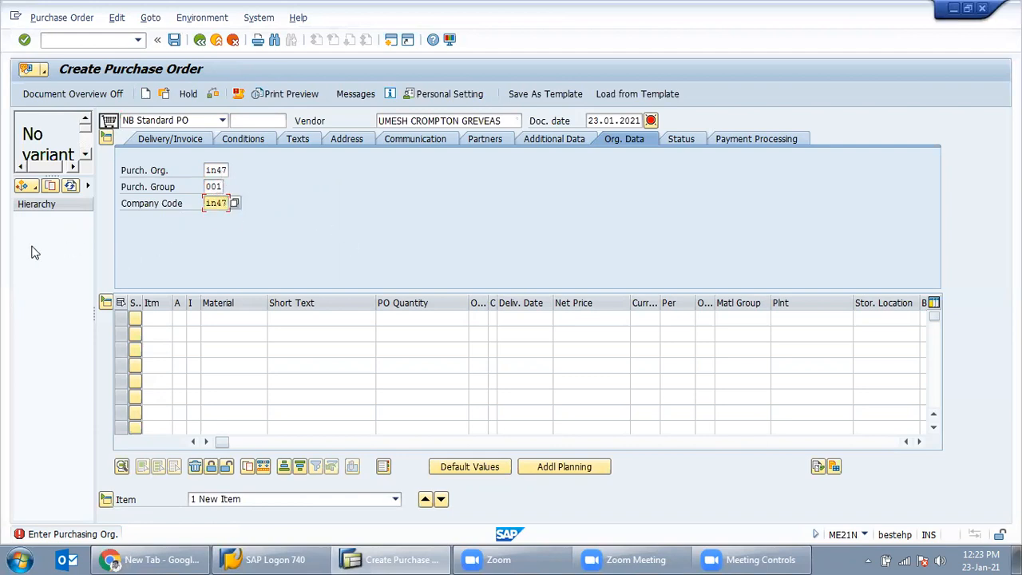
pyautogui.click(35, 190)
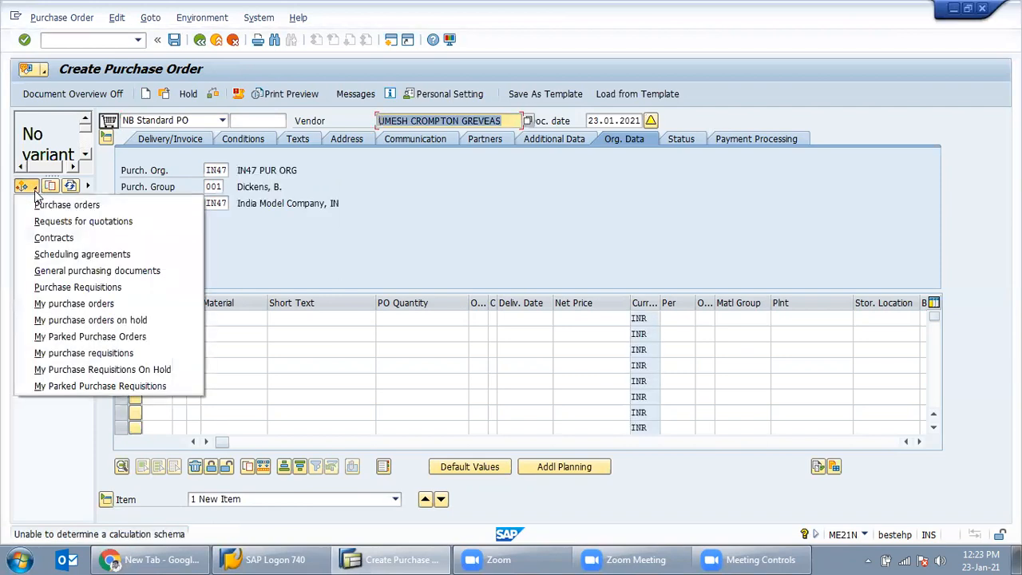
pyautogui.click(69, 353)
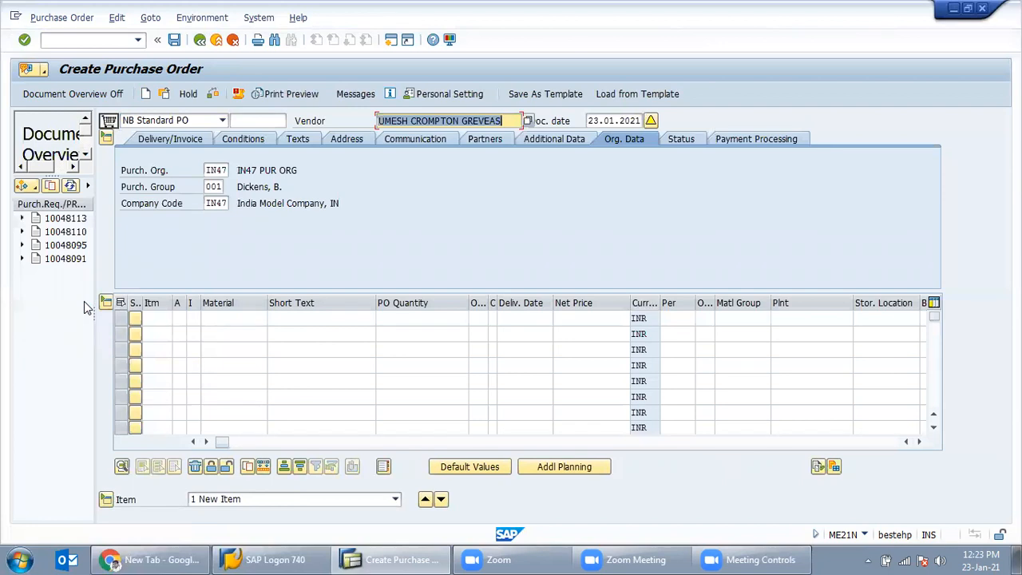
# Step: Adopt the MOTOR 3HP requisition into the purchase order as item 10
pyautogui.click(64, 219)
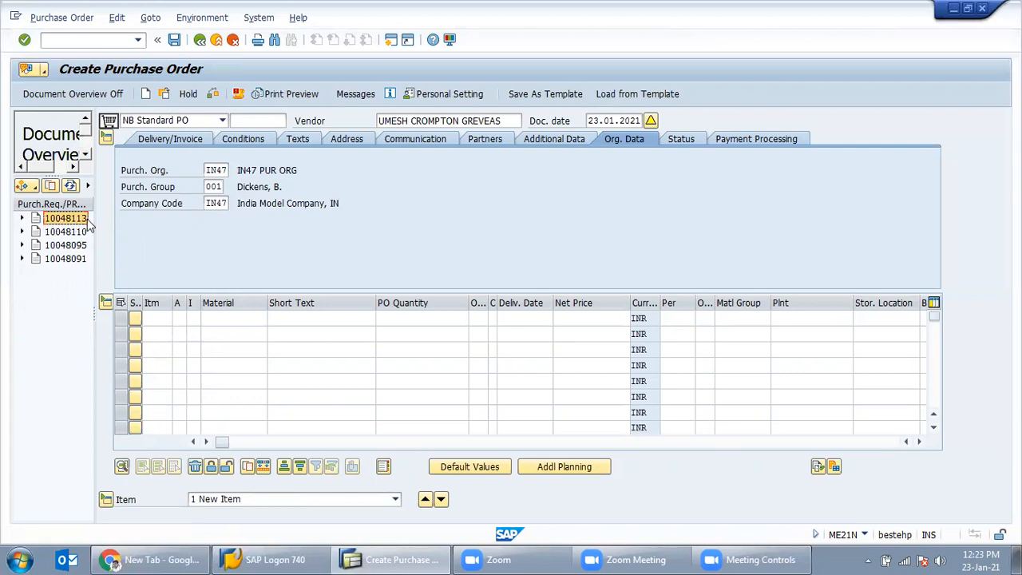
pyautogui.click(50, 187)
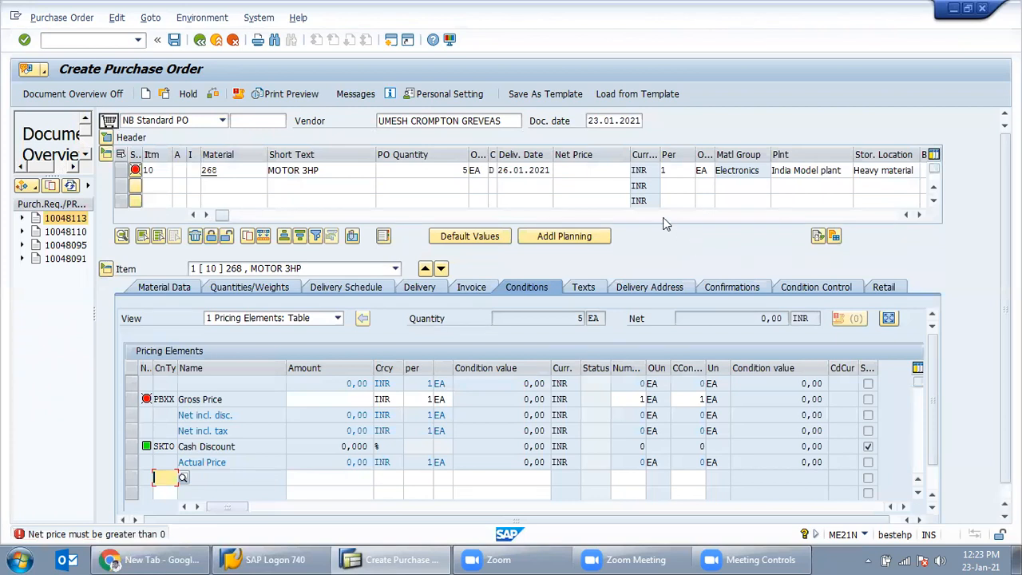
pyautogui.click(920, 215)
pyautogui.click(919, 214)
pyautogui.click(919, 215)
pyautogui.click(919, 215)
pyautogui.click(920, 215)
pyautogui.click(920, 214)
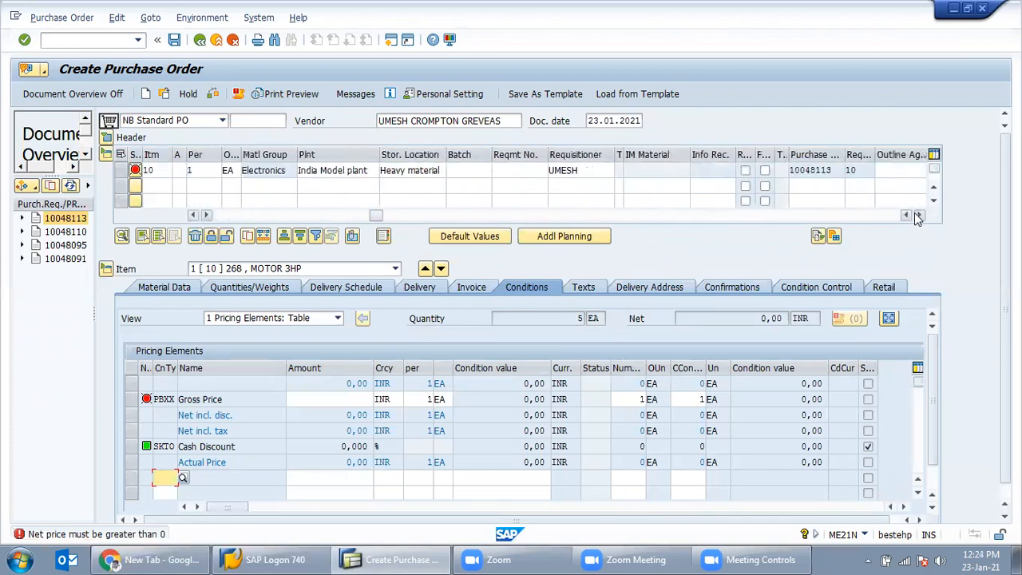
pyautogui.click(837, 169)
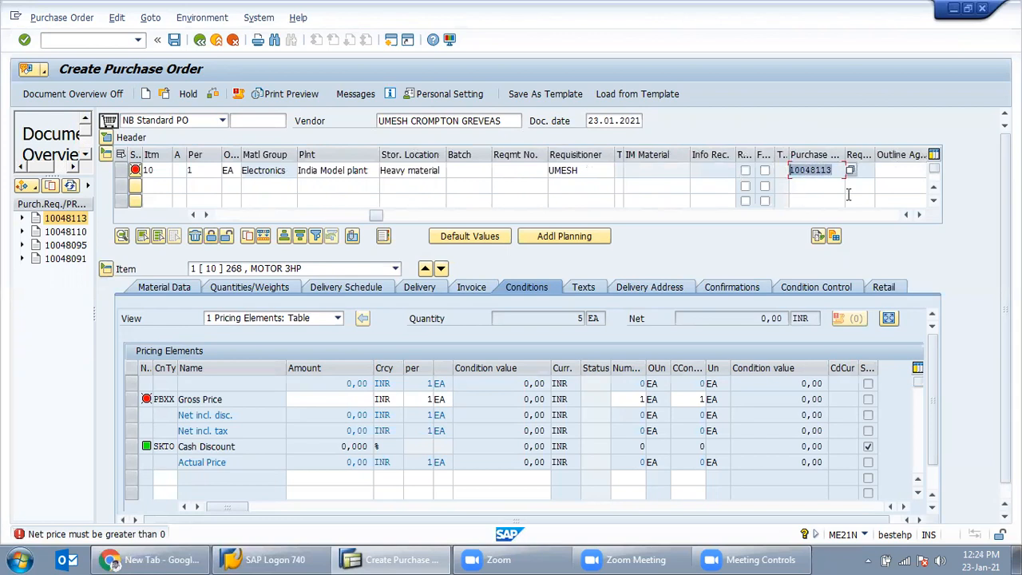
# Step: Set the item's gross price to 12500 INR, giving a net value of 62.500,00
pyautogui.click(319, 399)
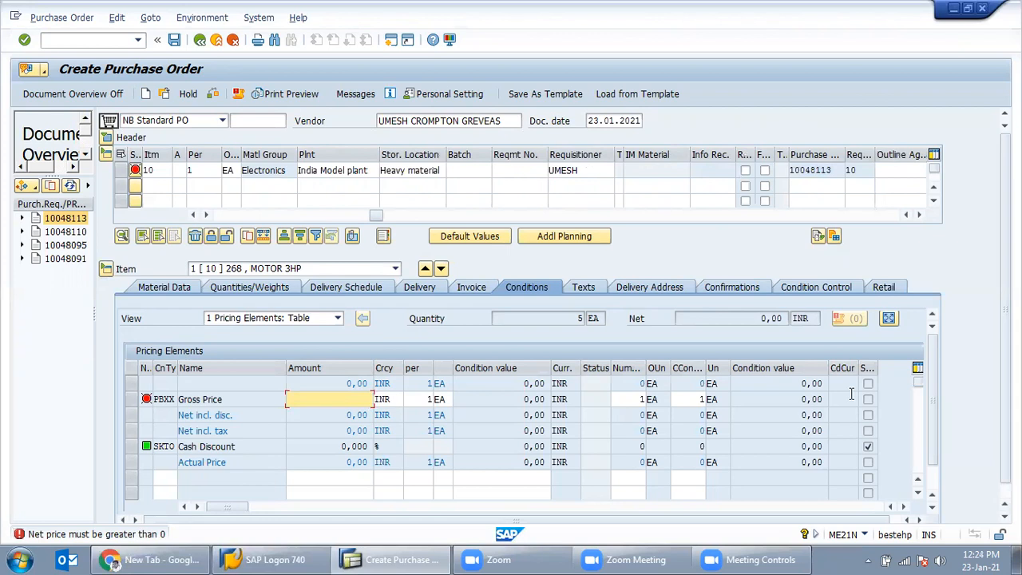
pyautogui.write('125000')
pyautogui.press('BackSpace')
pyautogui.press('Return')
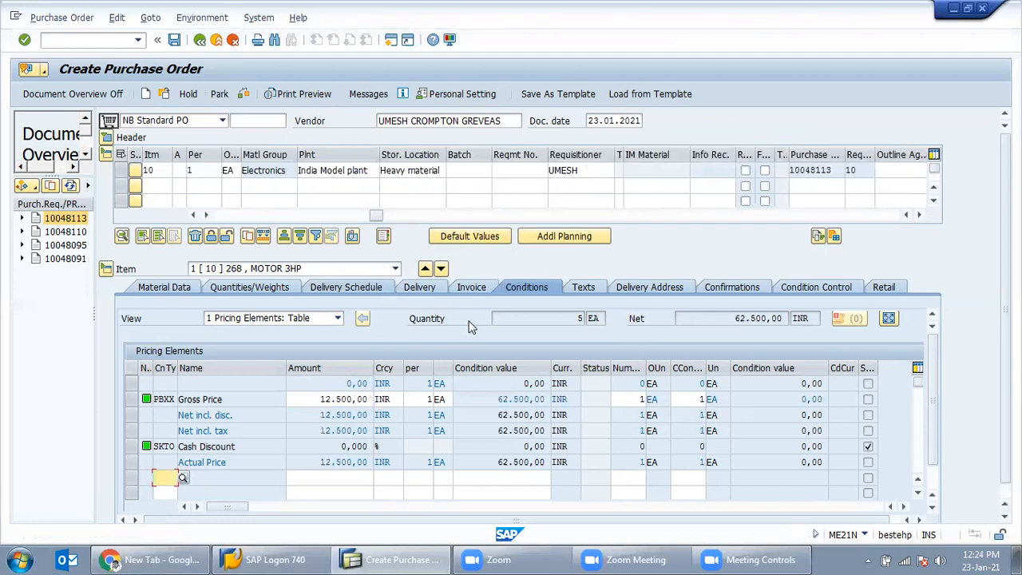
pyautogui.click(244, 95)
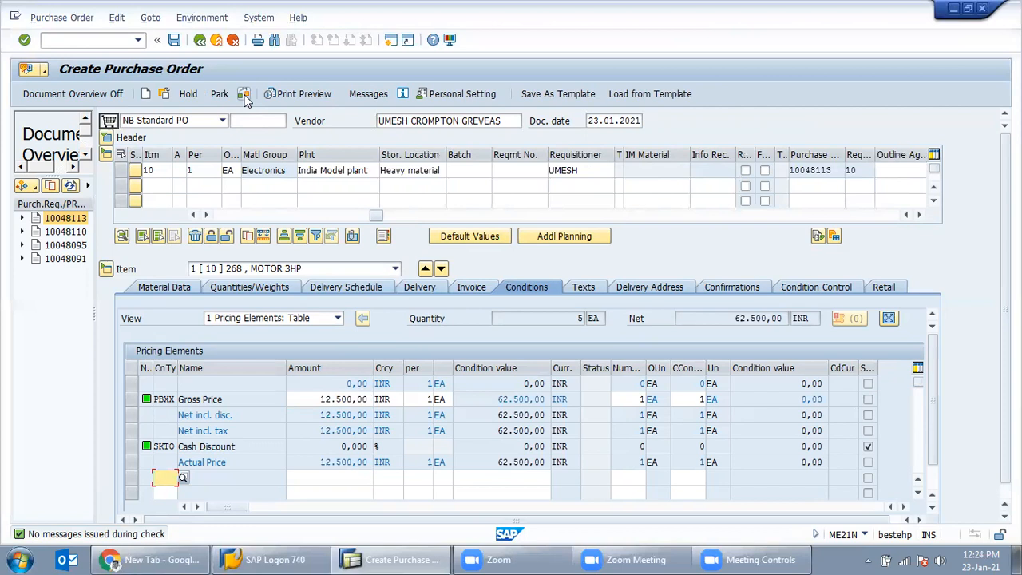
pyautogui.click(174, 40)
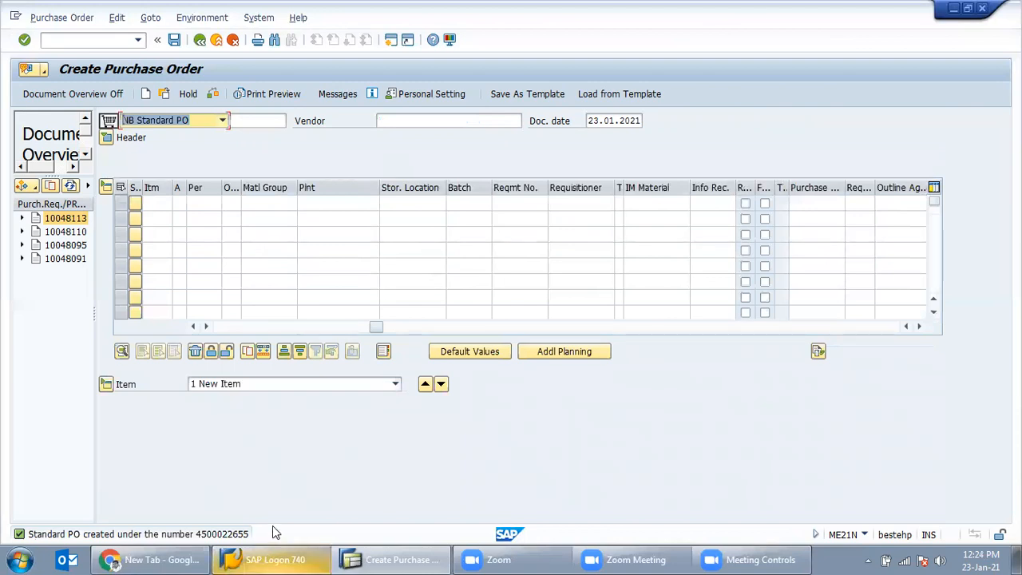
pyautogui.click(232, 534)
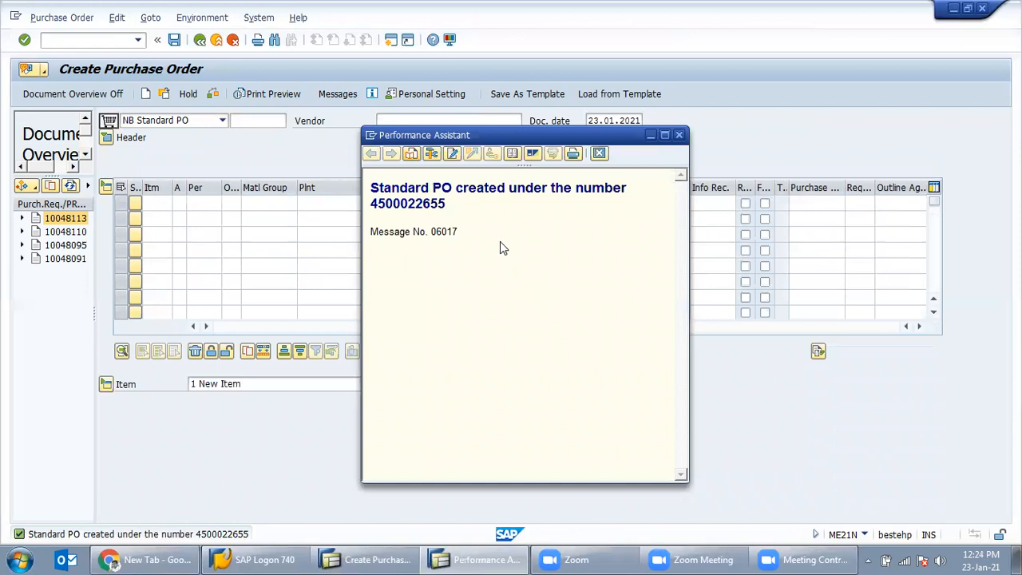
pyautogui.doubleClick(411, 203)
pyautogui.hotkey('ctrl', 'c')
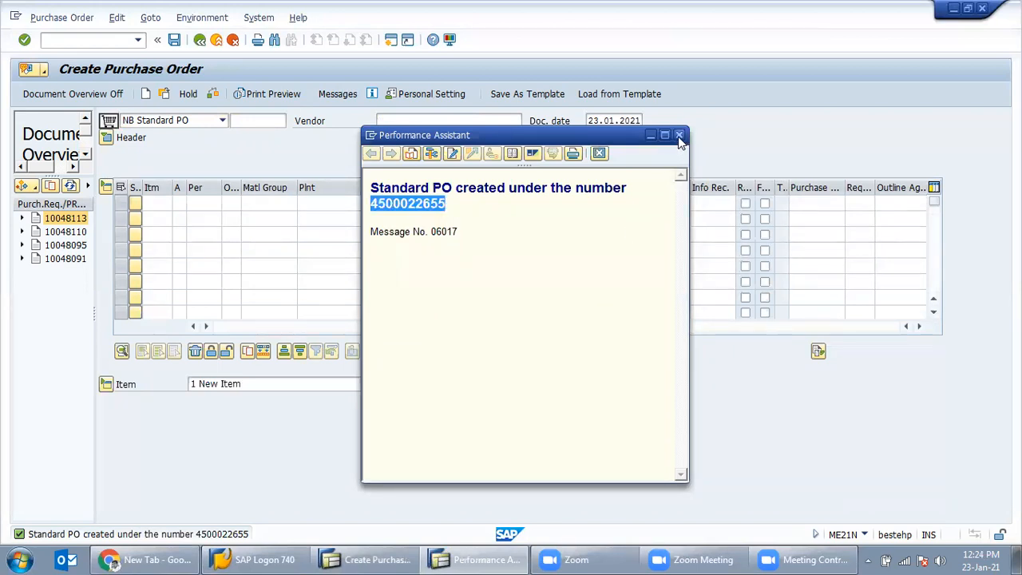
pyautogui.click(116, 40)
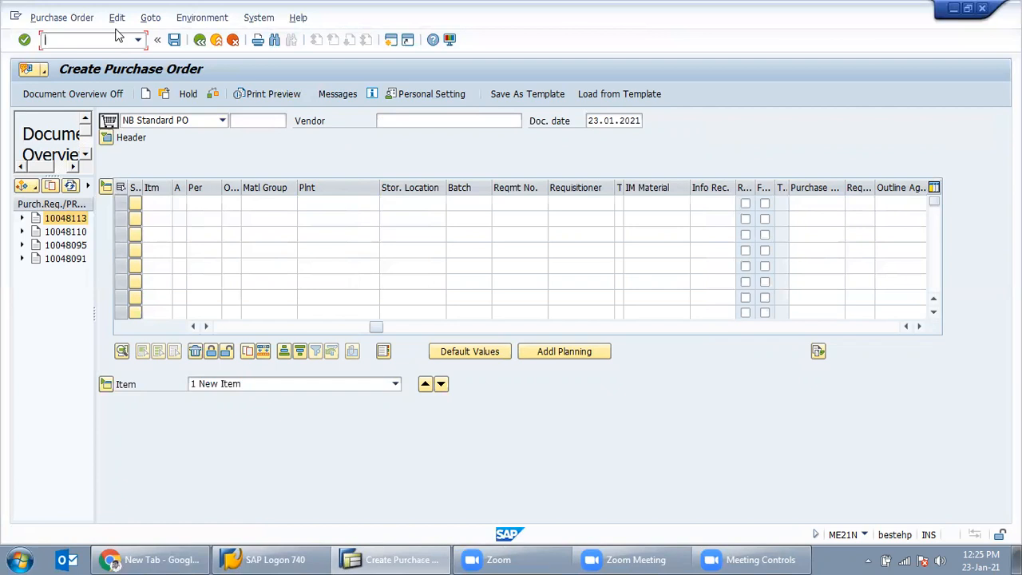
# Step: Return to the main menu with /n and launch MIGO for a goods receipt
pyautogui.write('n')
pyautogui.press('Return')
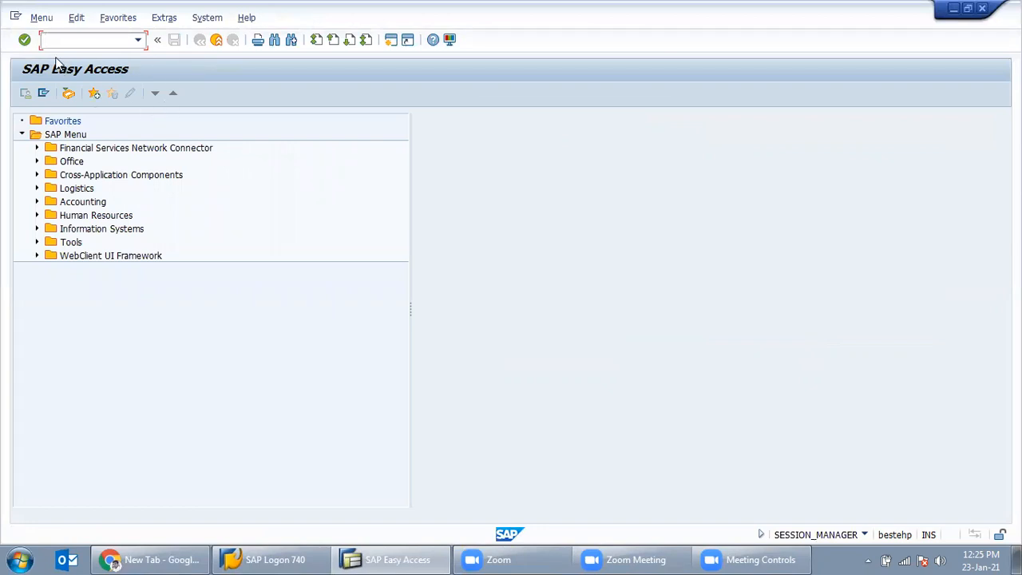
pyautogui.write('MIGO')
pyautogui.press('BackSpace')
pyautogui.write('O')
pyautogui.press('Return')
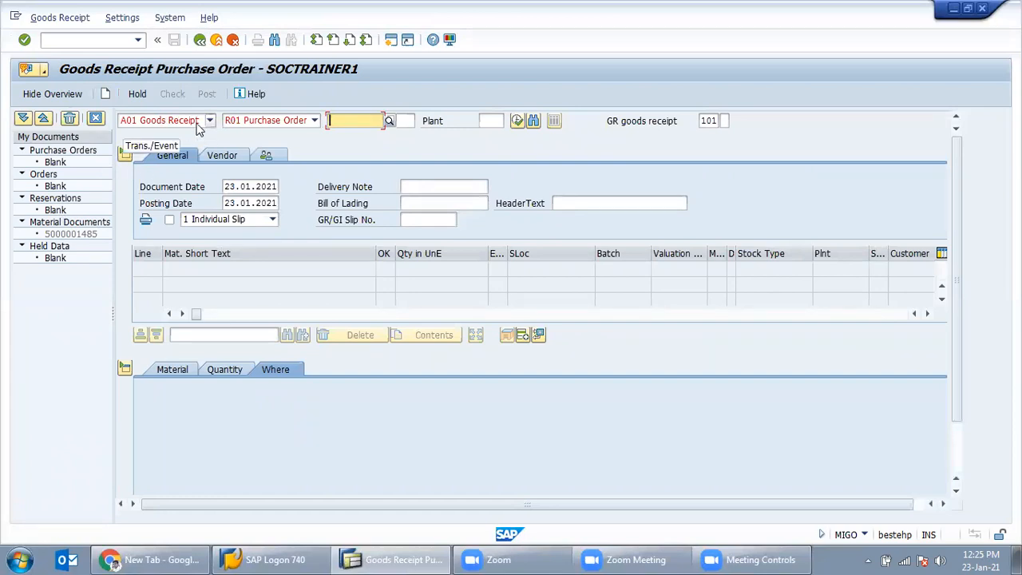
pyautogui.click(285, 126)
pyautogui.click(325, 132)
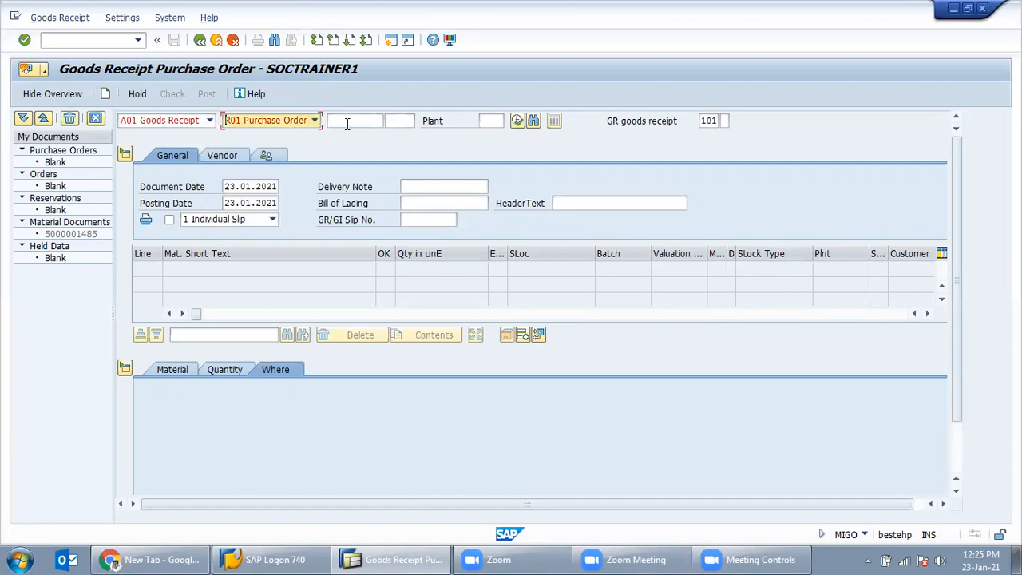
pyautogui.click(348, 124)
pyautogui.hotkey('ctrl', 'v')
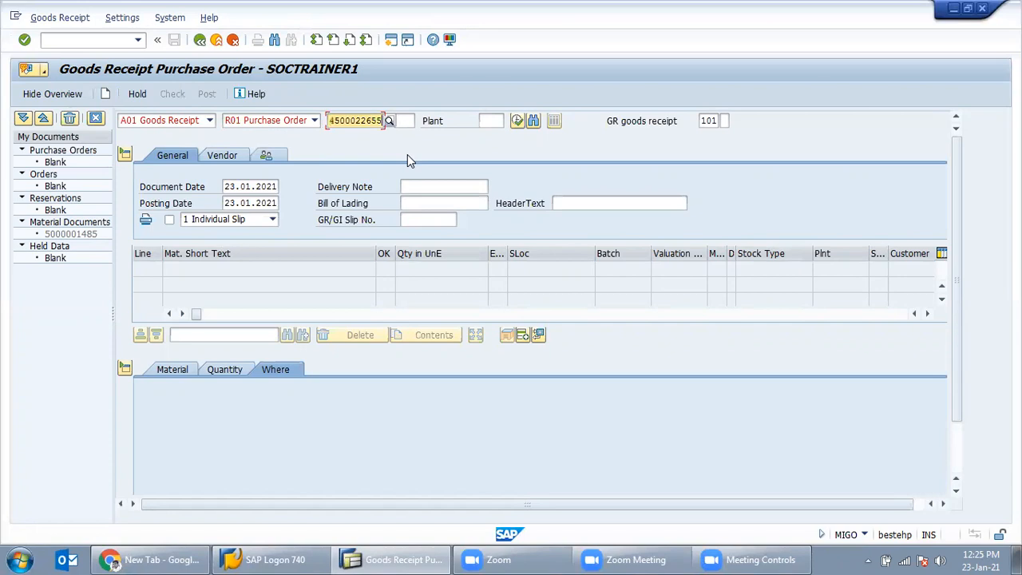
pyautogui.press('Return')
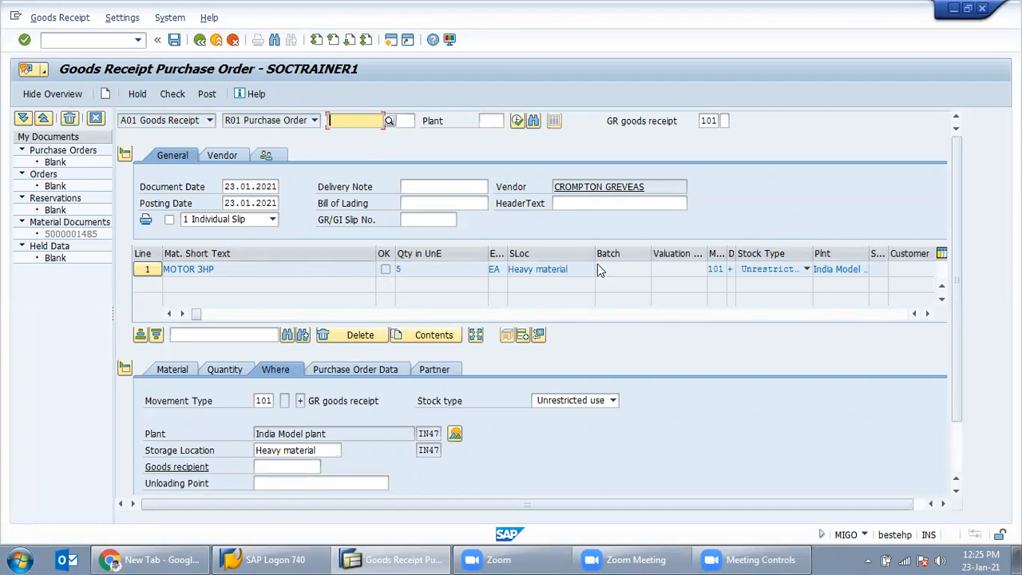
# Step: Set the quantity in unit of entry and the delivery note quantity to 3 EA
pyautogui.click(399, 269)
pyautogui.click(224, 368)
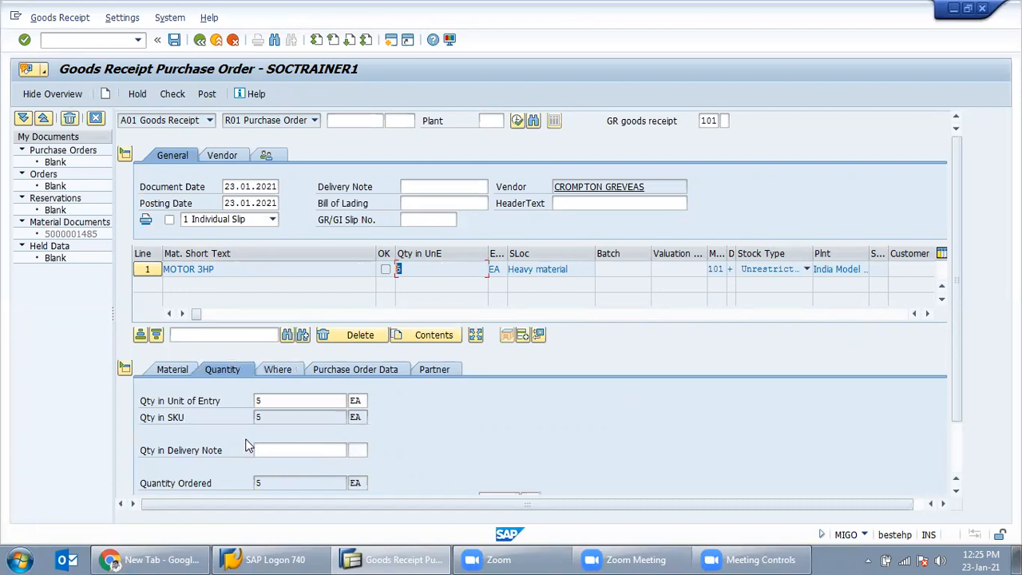
pyautogui.click(260, 401)
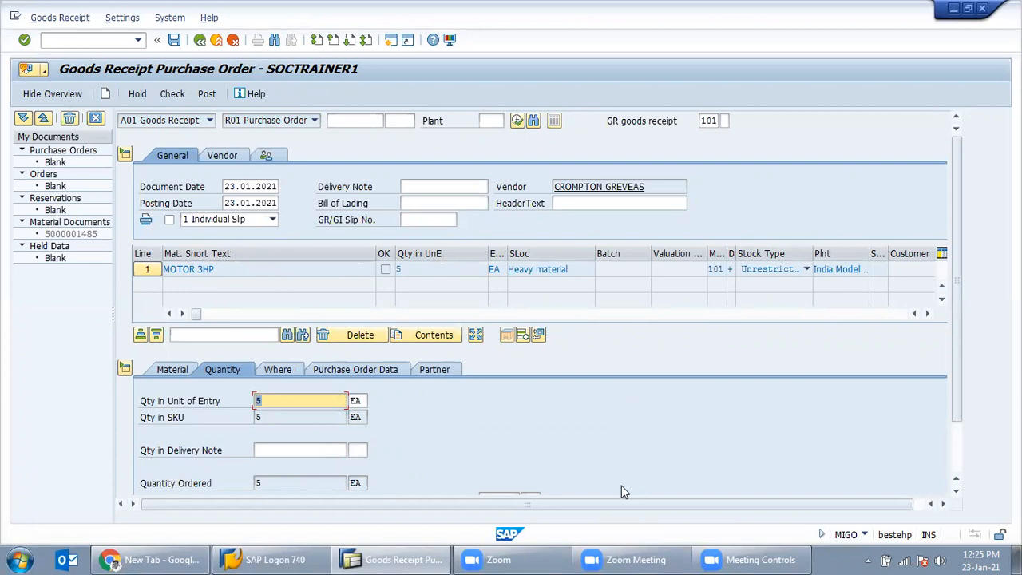
pyautogui.write('3')
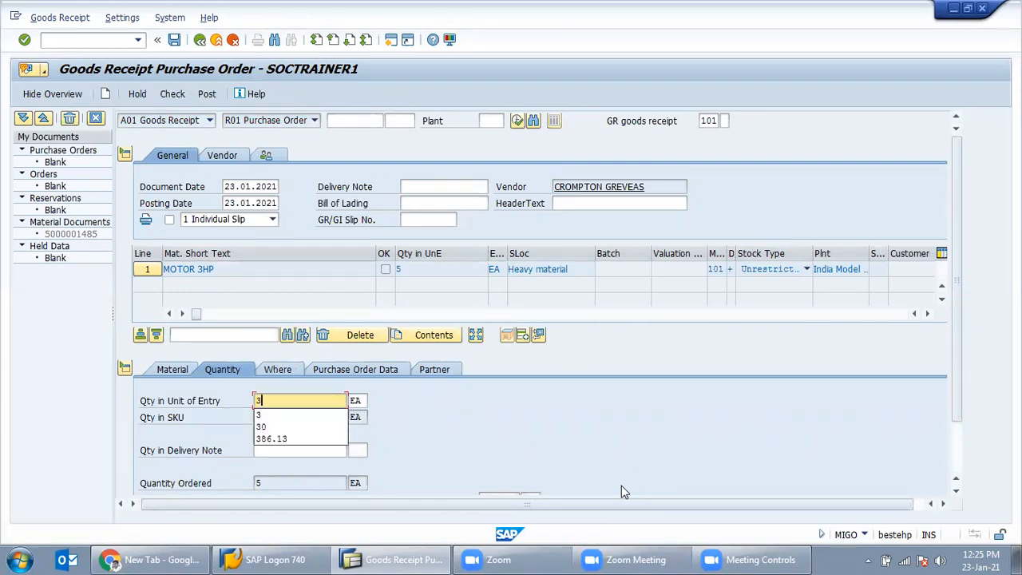
pyautogui.press('Return')
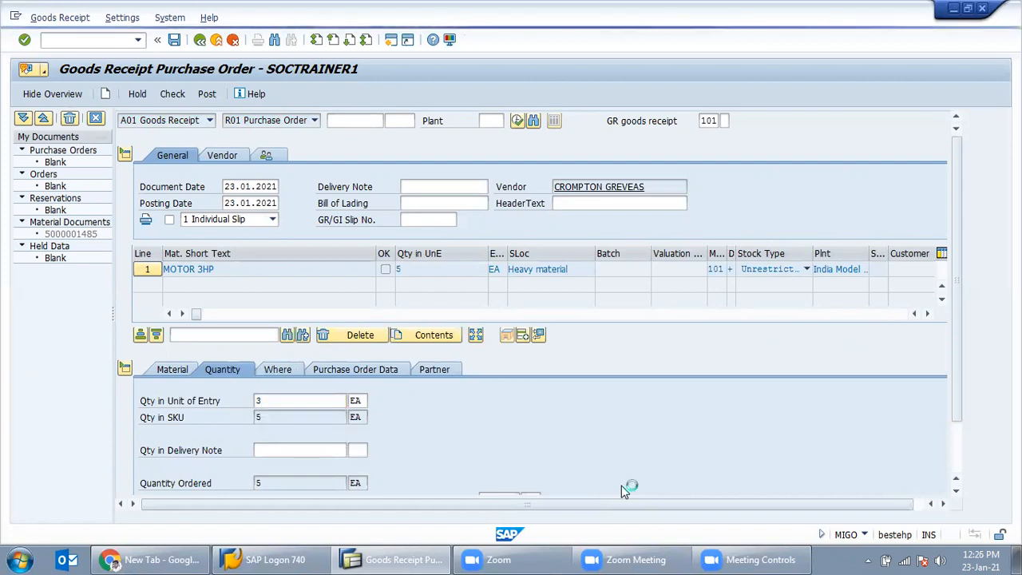
pyautogui.click(268, 447)
pyautogui.moveTo(636, 556)
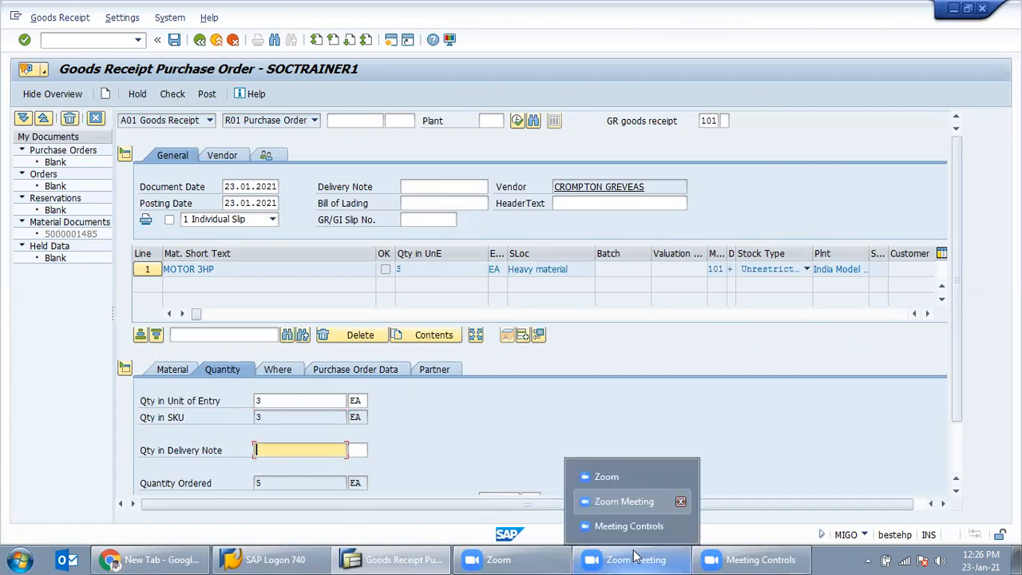
pyautogui.write('3')
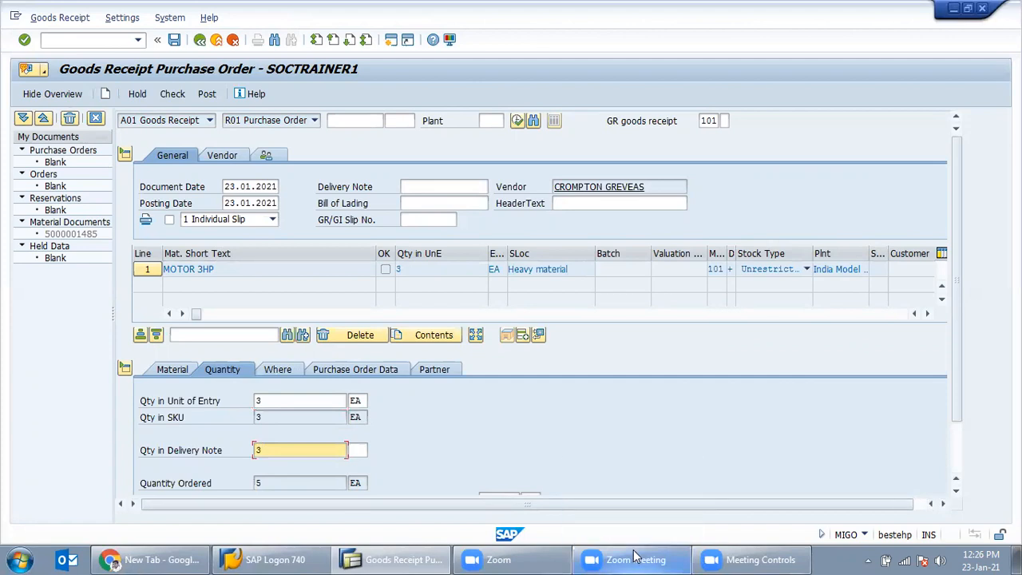
pyautogui.press('Return')
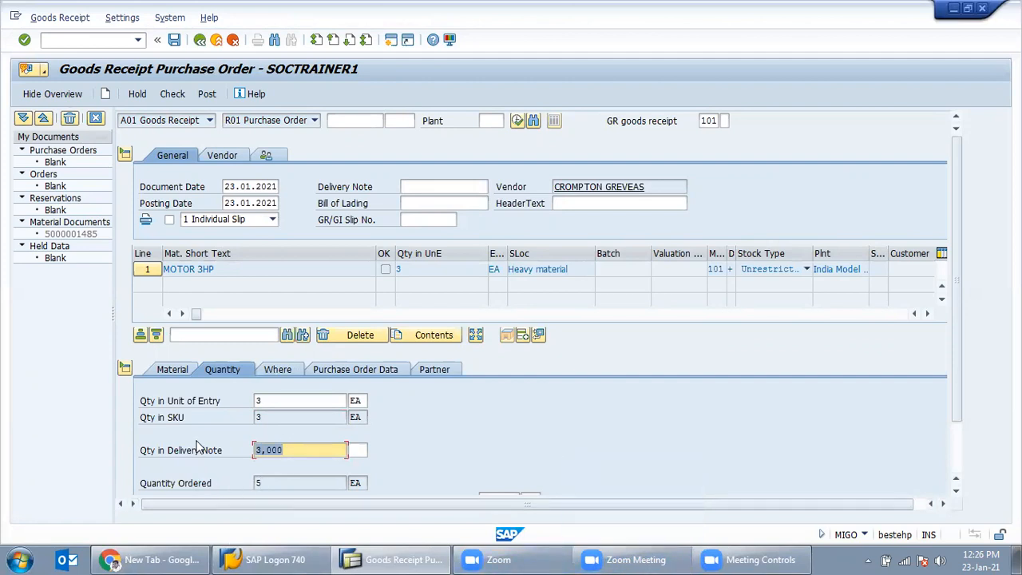
# Step: Mark the MOTOR 3HP line as Item OK and review its plant and storage location
pyautogui.scroll(-2, 227, 415)
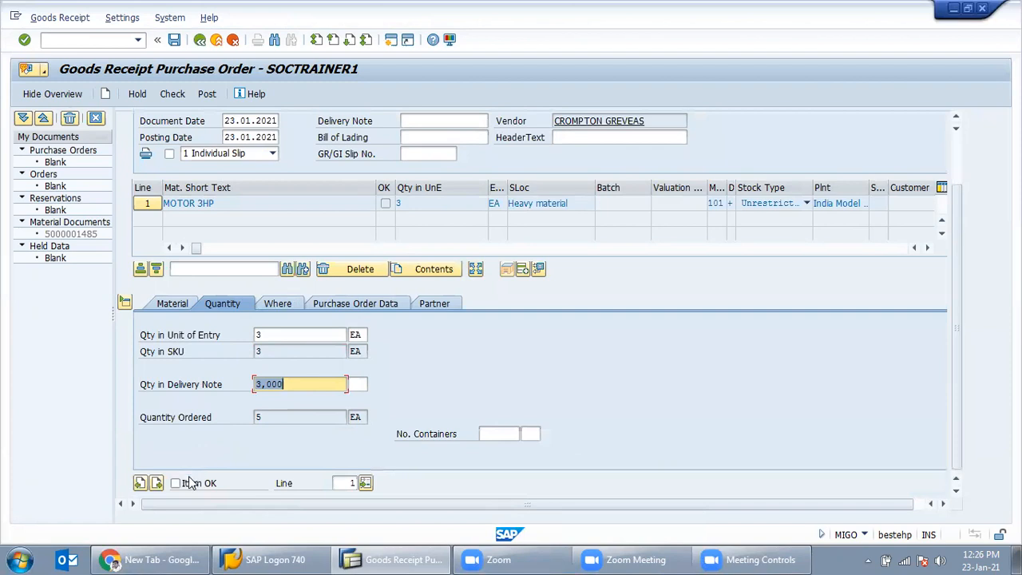
pyautogui.click(190, 483)
pyautogui.click(277, 302)
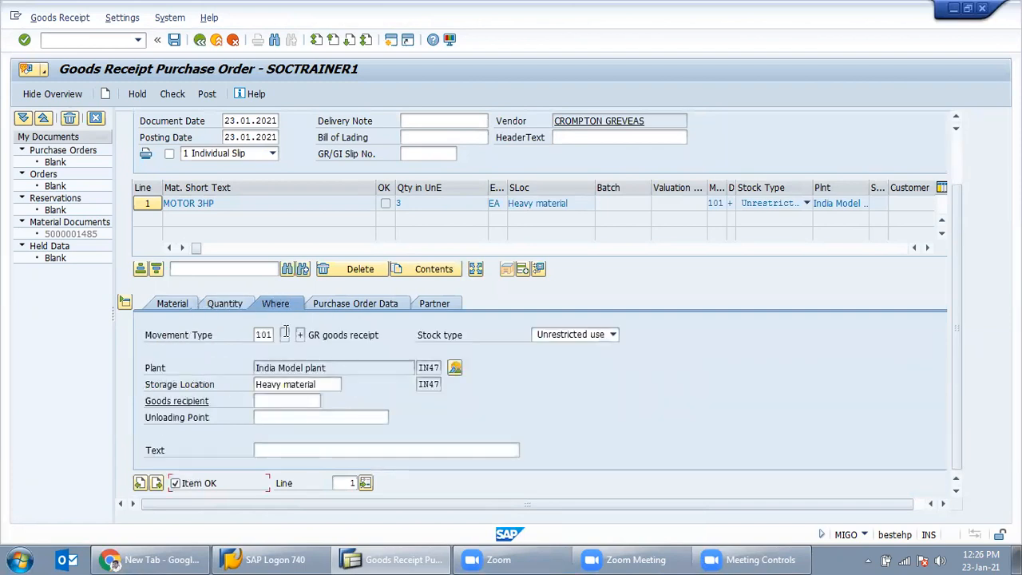
pyautogui.scroll(2, 285, 333)
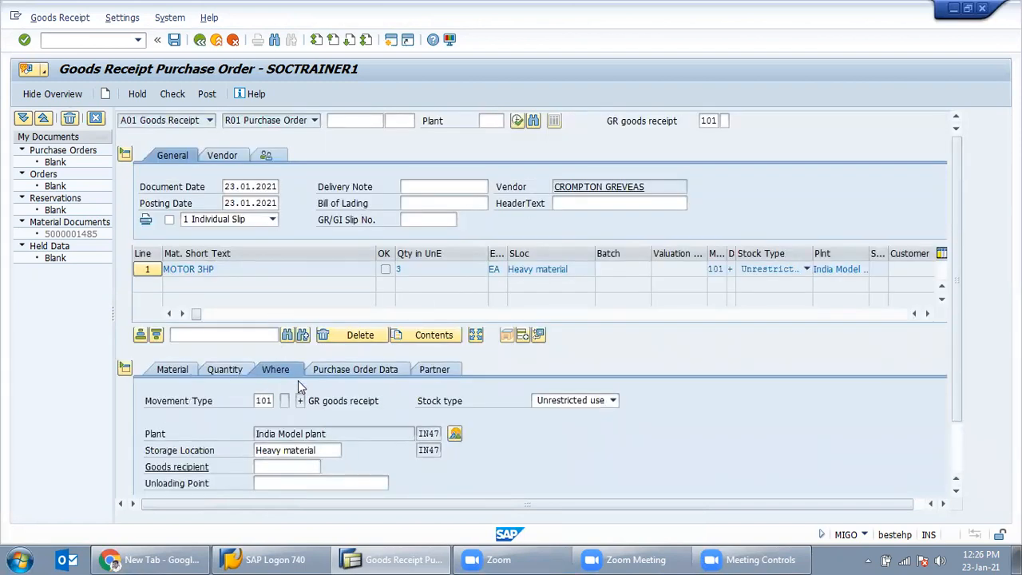
pyautogui.scroll(-2, 297, 380)
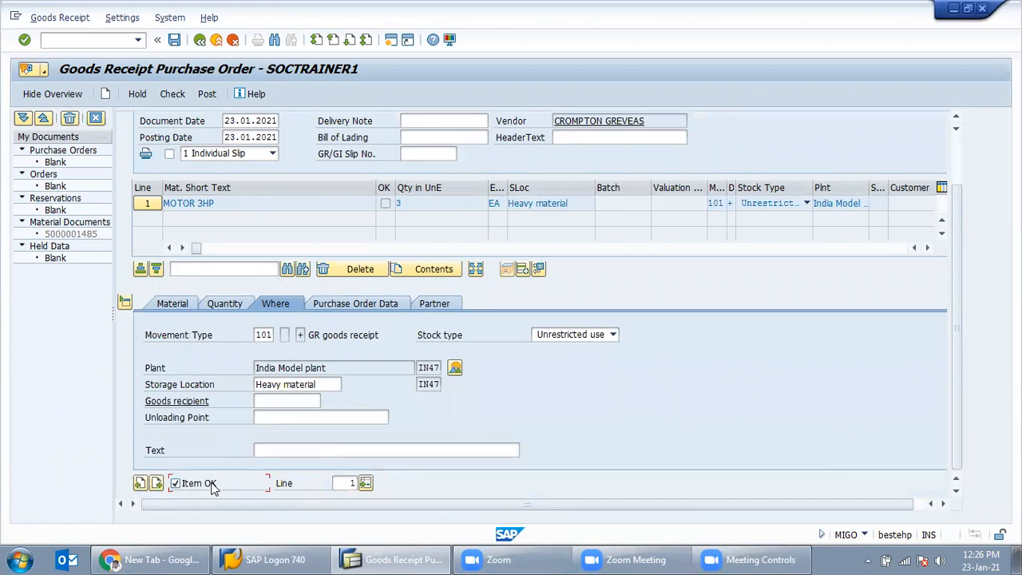
pyautogui.scroll(2, 317, 398)
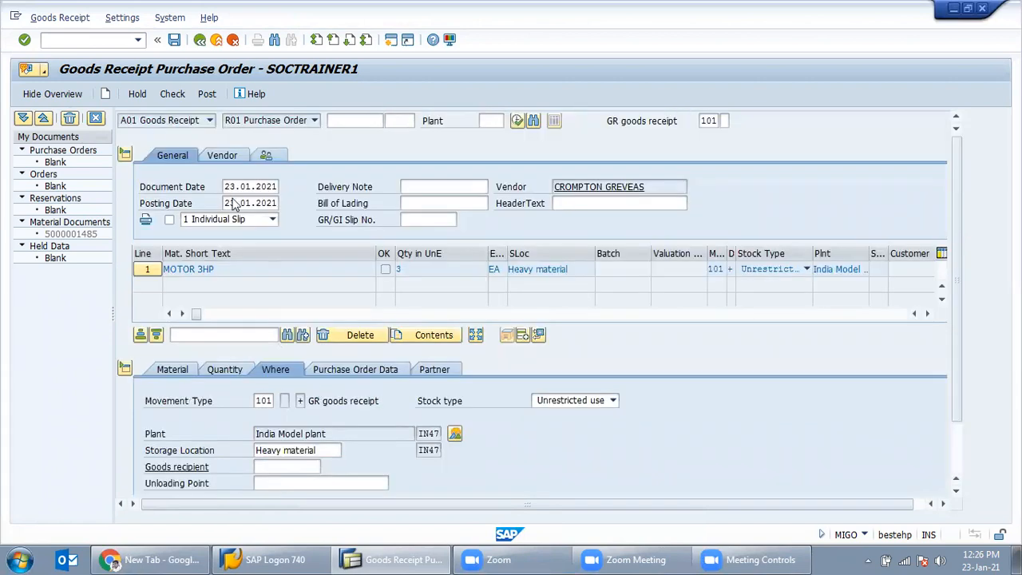
# Step: Change the document and posting dates to 23.01.2015 and re-check the receipt
pyautogui.click(175, 98)
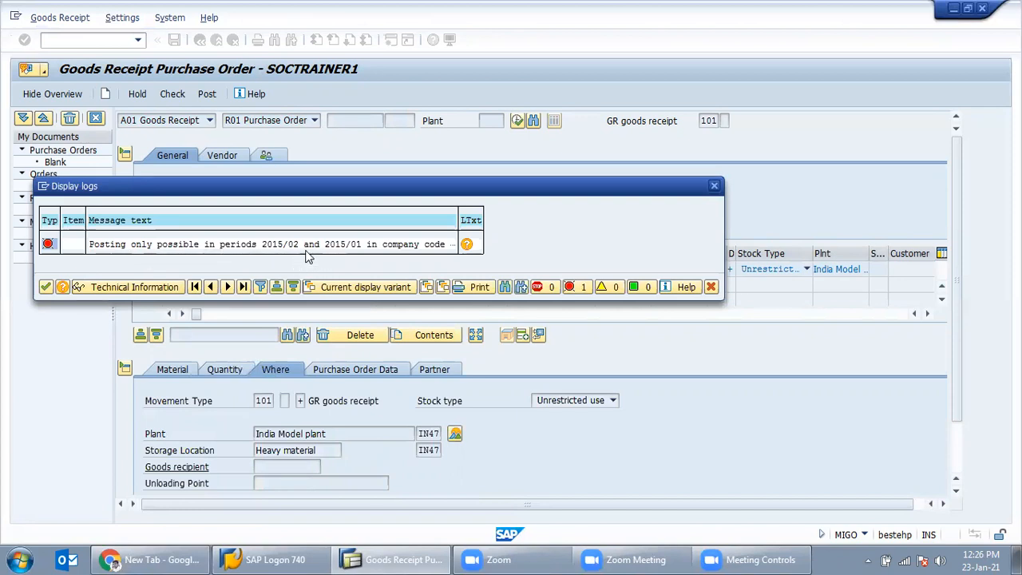
pyautogui.click(46, 288)
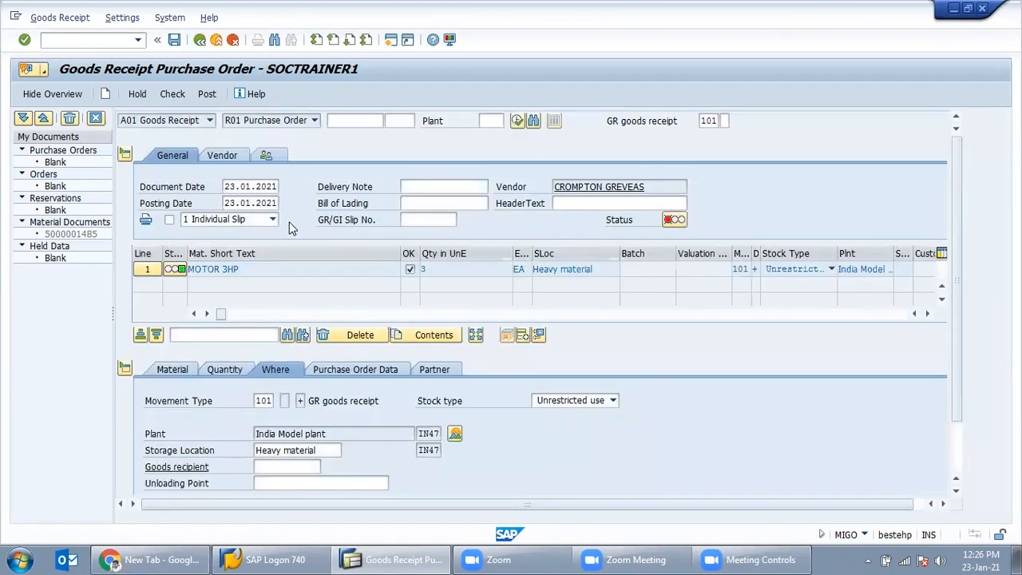
pyautogui.click(268, 186)
pyautogui.write('15')
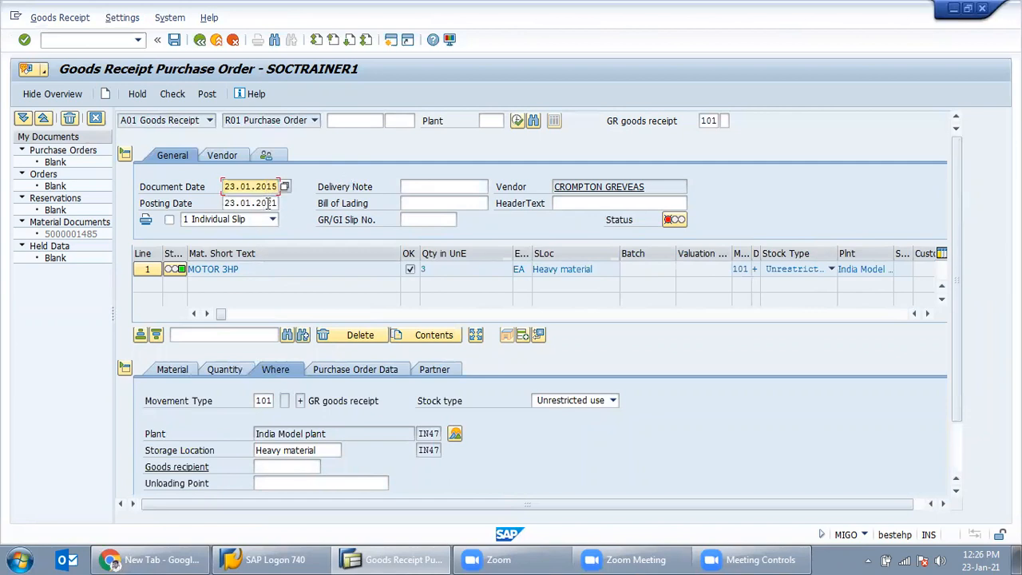
pyautogui.moveTo(266, 203); pyautogui.dragTo(277, 203)
pyautogui.write('15')
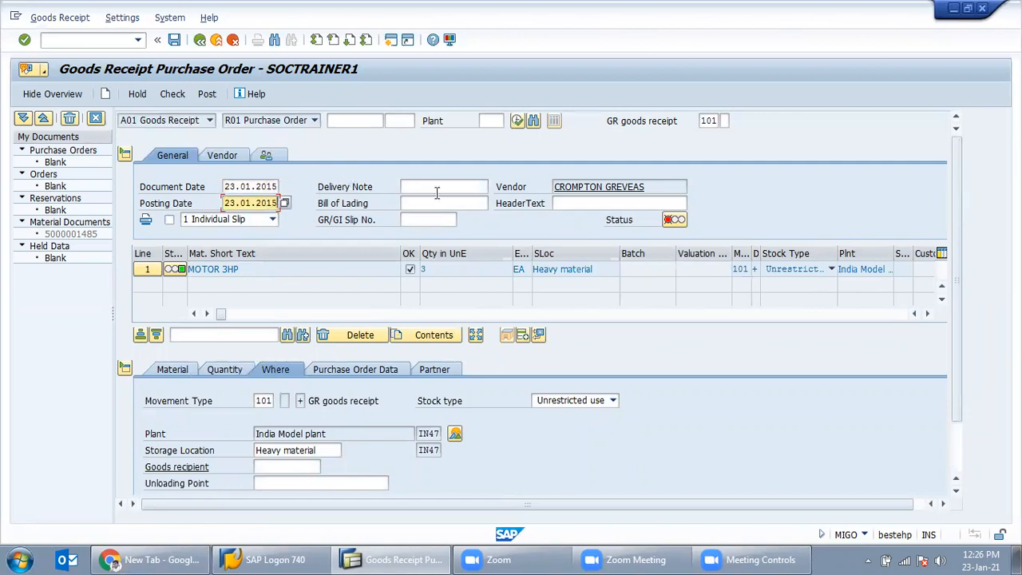
pyautogui.click(437, 192)
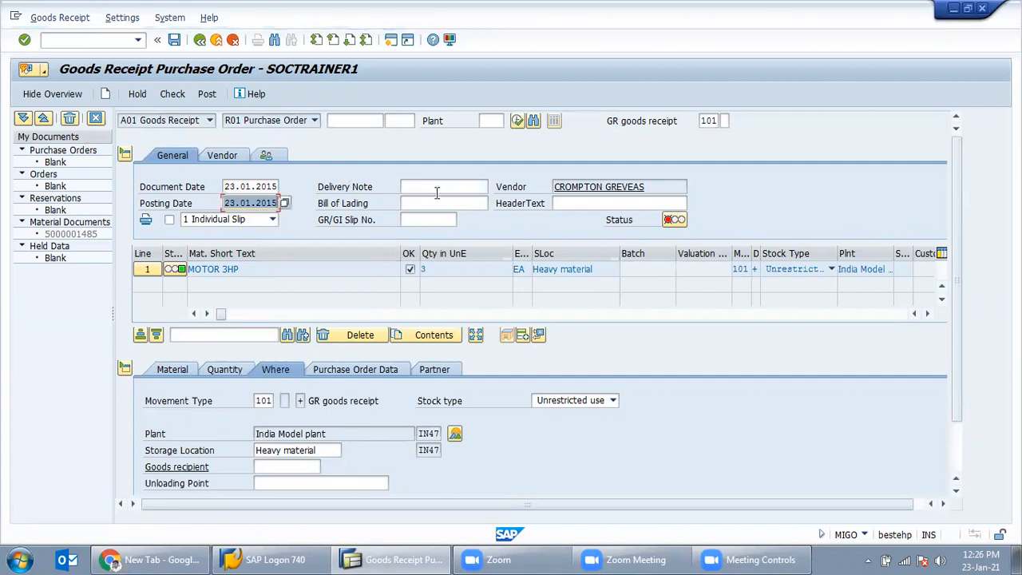
pyautogui.click(171, 95)
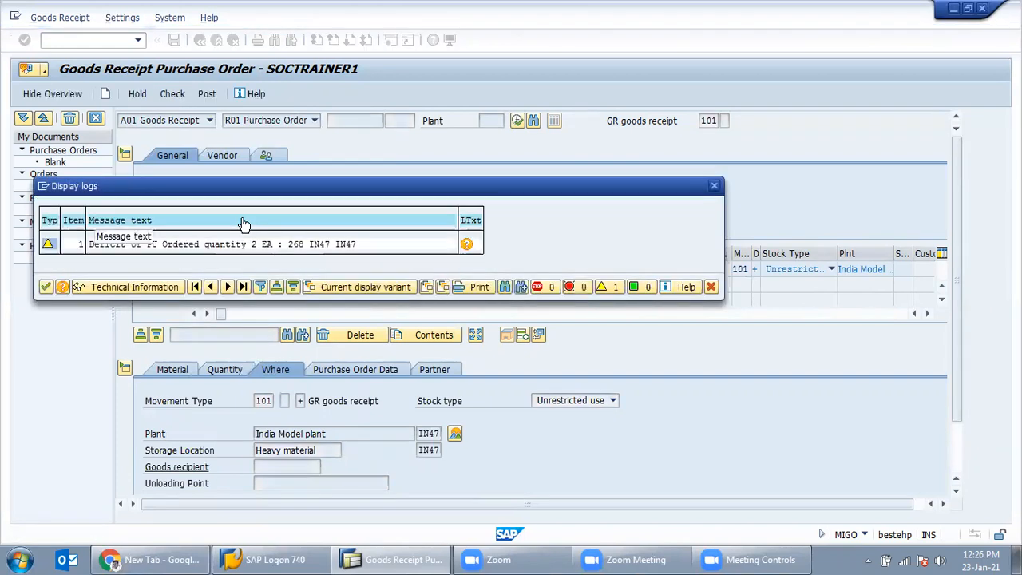
pyautogui.moveTo(383, 188); pyautogui.dragTo(524, 172)
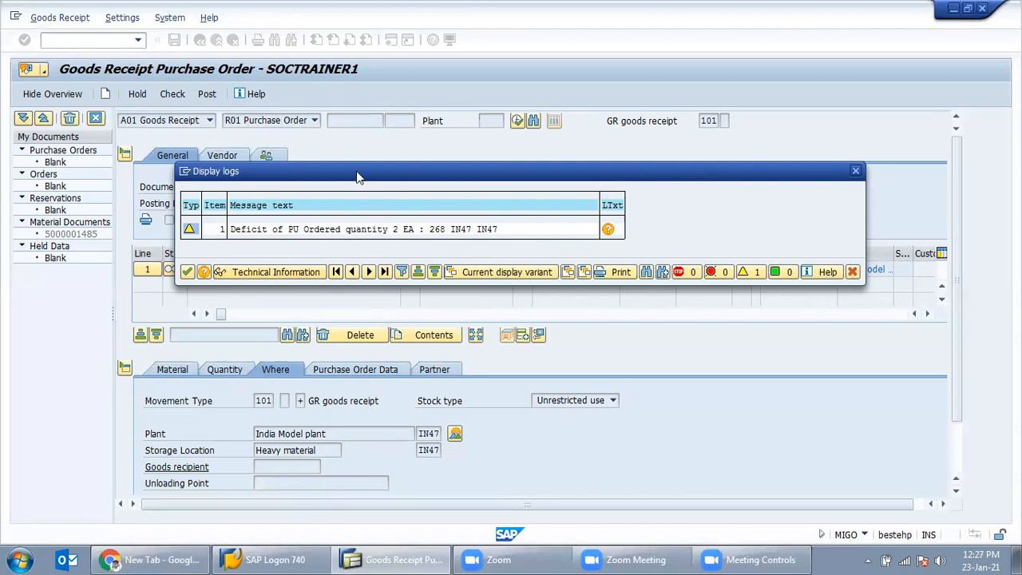
pyautogui.moveTo(344, 182); pyautogui.dragTo(326, 242)
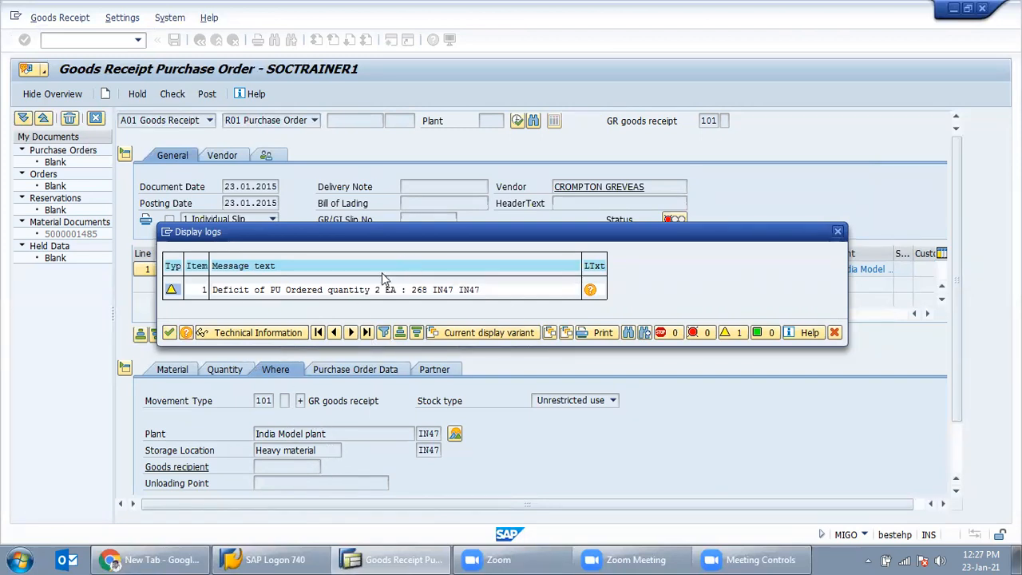
pyautogui.click(838, 232)
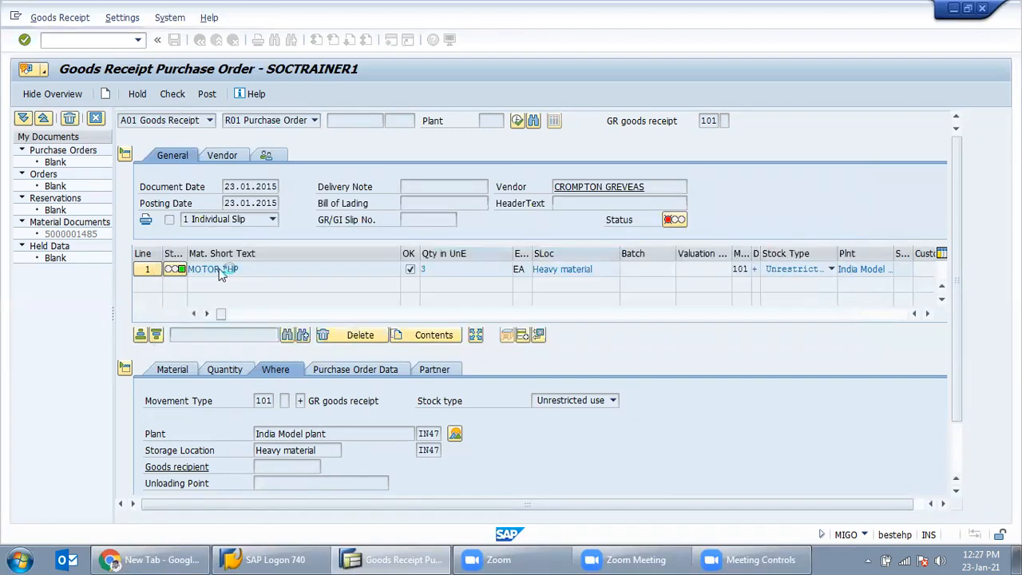
pyautogui.click(207, 94)
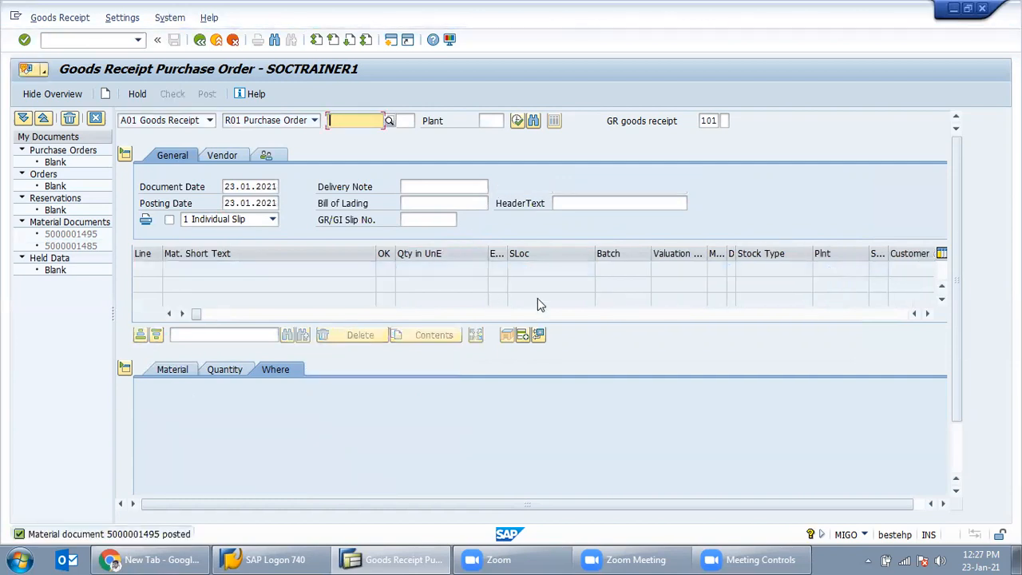
pyautogui.doubleClick(173, 540)
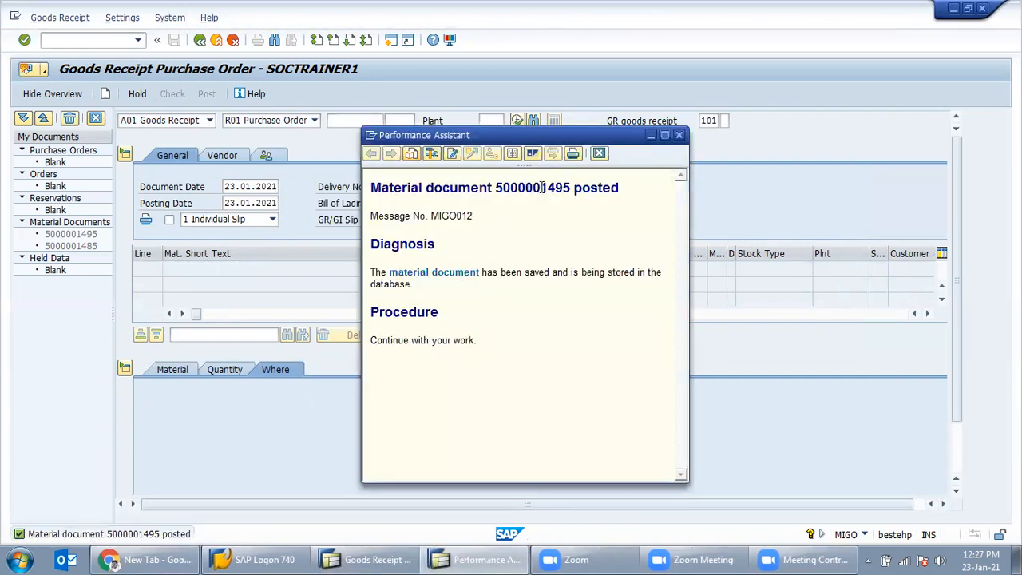
pyautogui.doubleClick(511, 192)
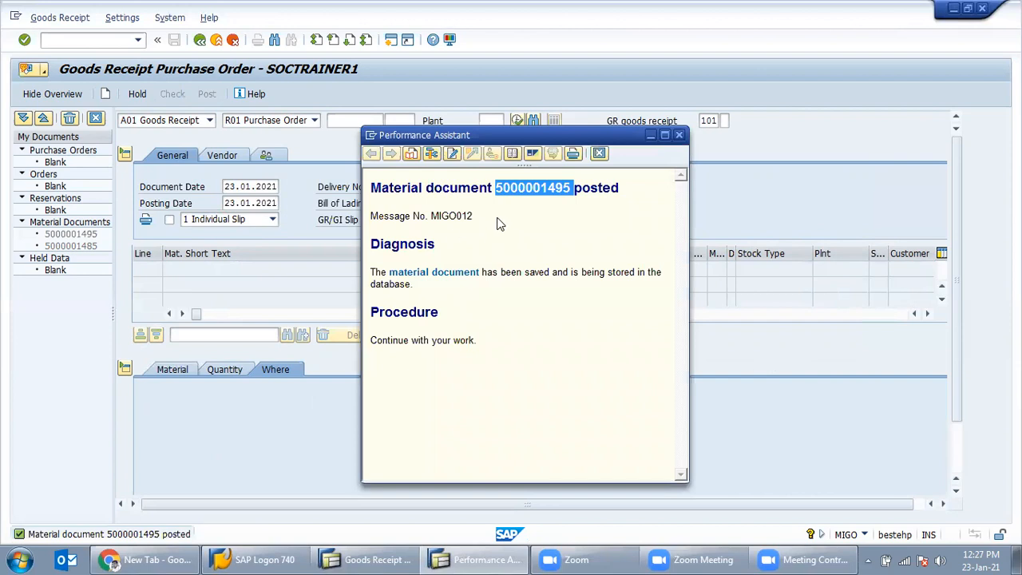
pyautogui.click(679, 135)
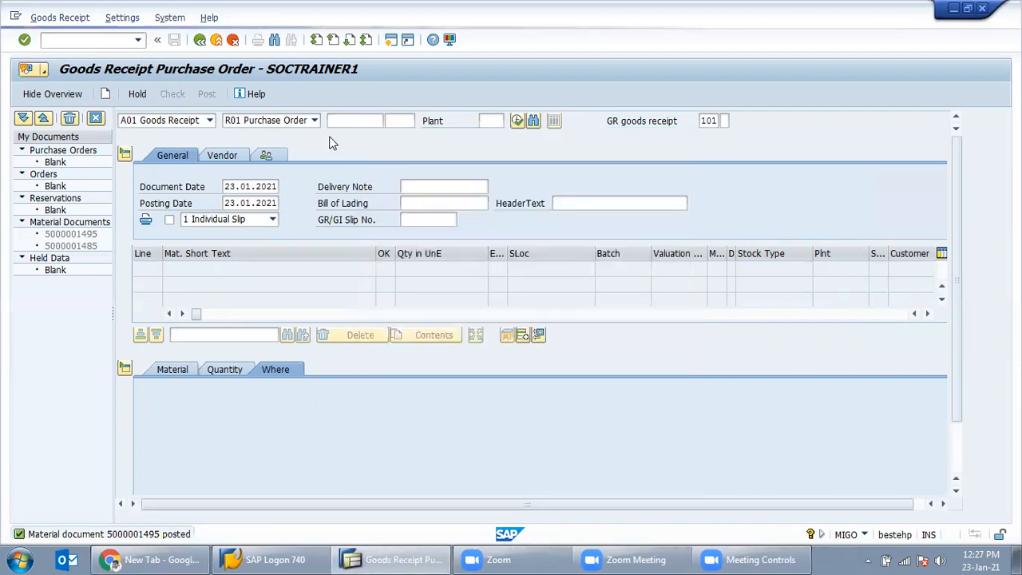
pyautogui.click(86, 41)
pyautogui.write('/')
pyautogui.write('nmigo')
pyautogui.press('Return')
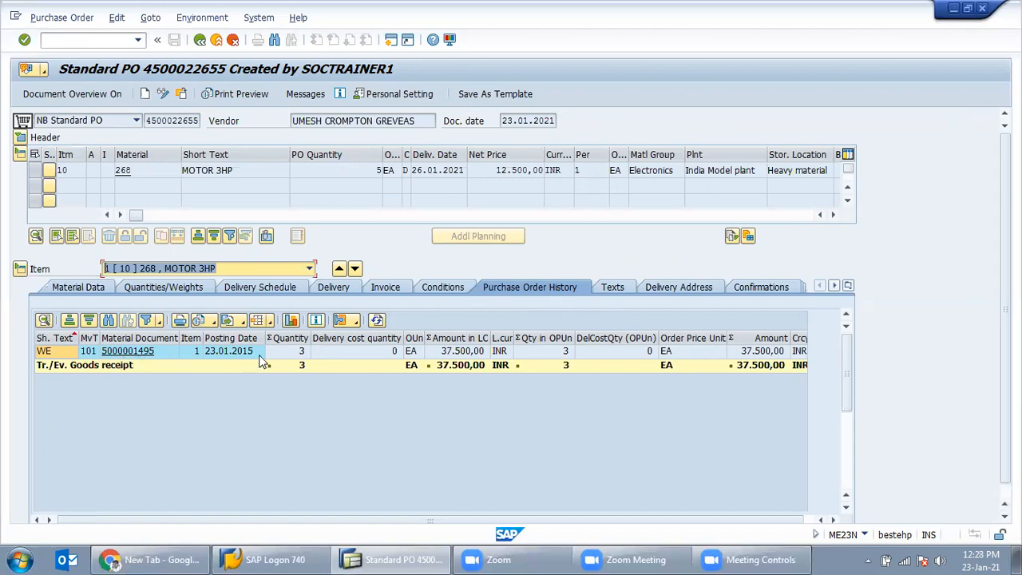
pyautogui.click(293, 356)
pyautogui.click(293, 366)
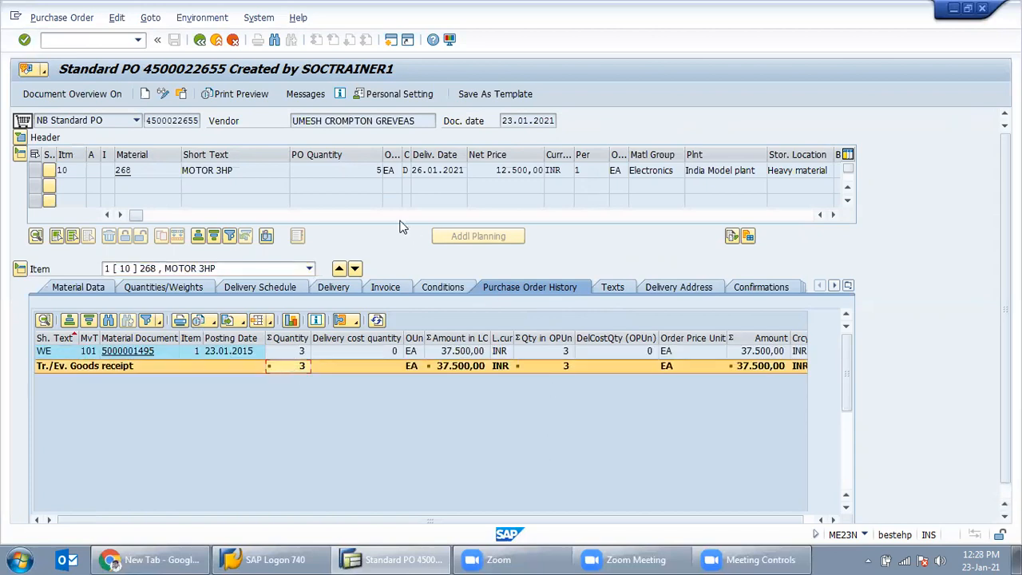
pyautogui.click(376, 169)
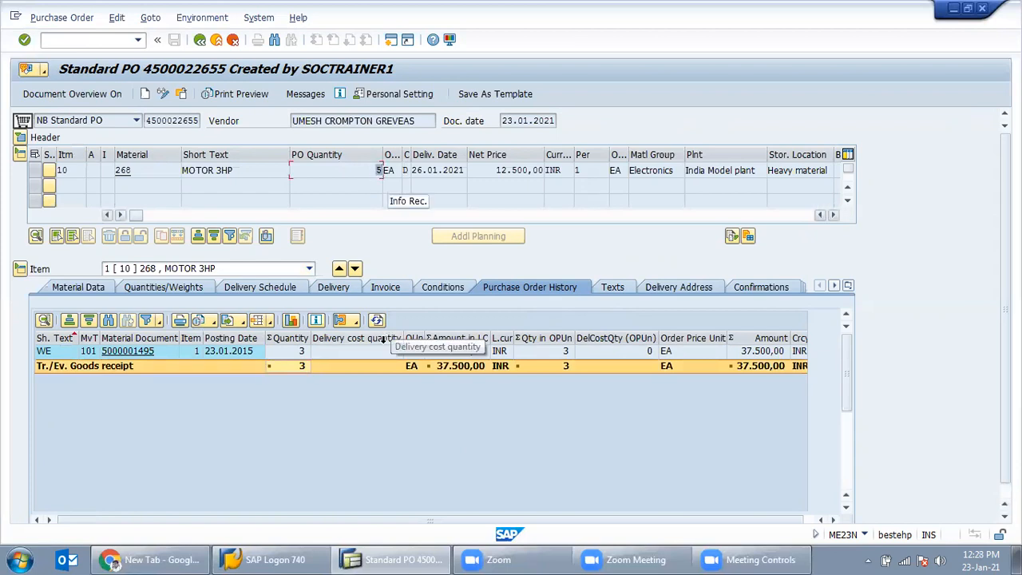
# Step: Open ME23N in a separate second session with /ome23n
pyautogui.click(99, 40)
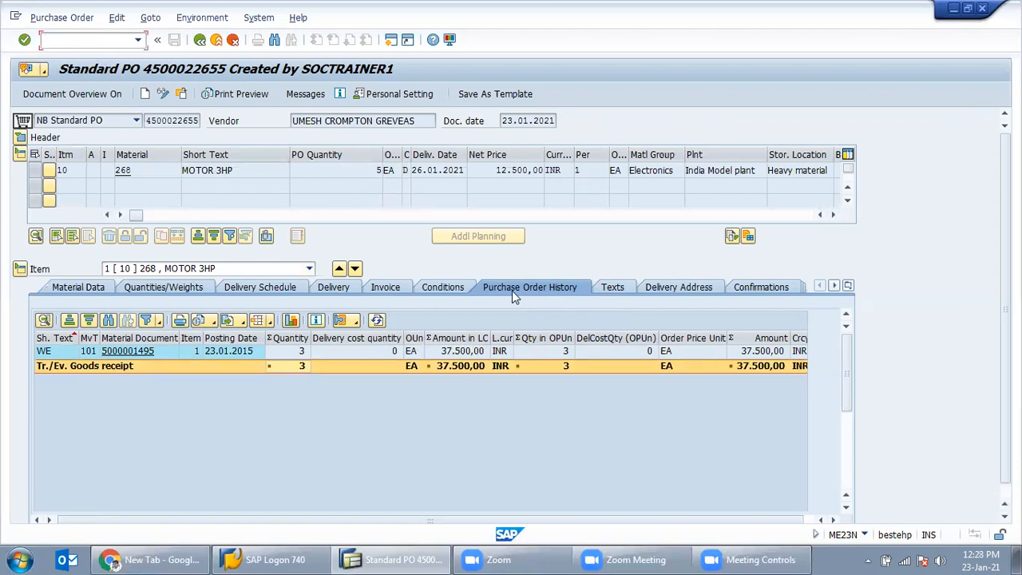
pyautogui.write('/ome23n')
pyautogui.press('Return')
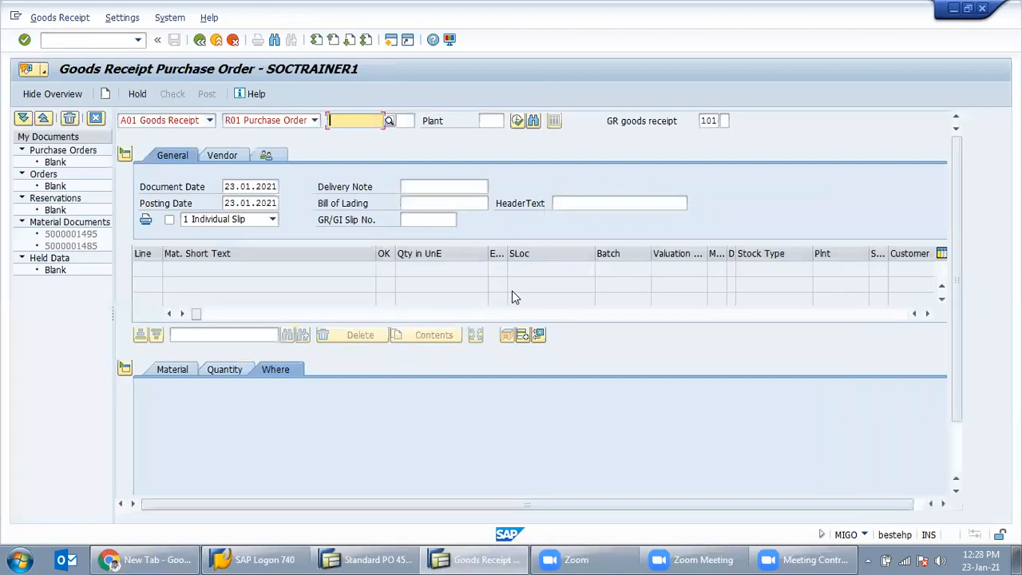
pyautogui.press('BackSpace')
pyautogui.press('Down')
pyautogui.press('Return')
pyautogui.press('Return')
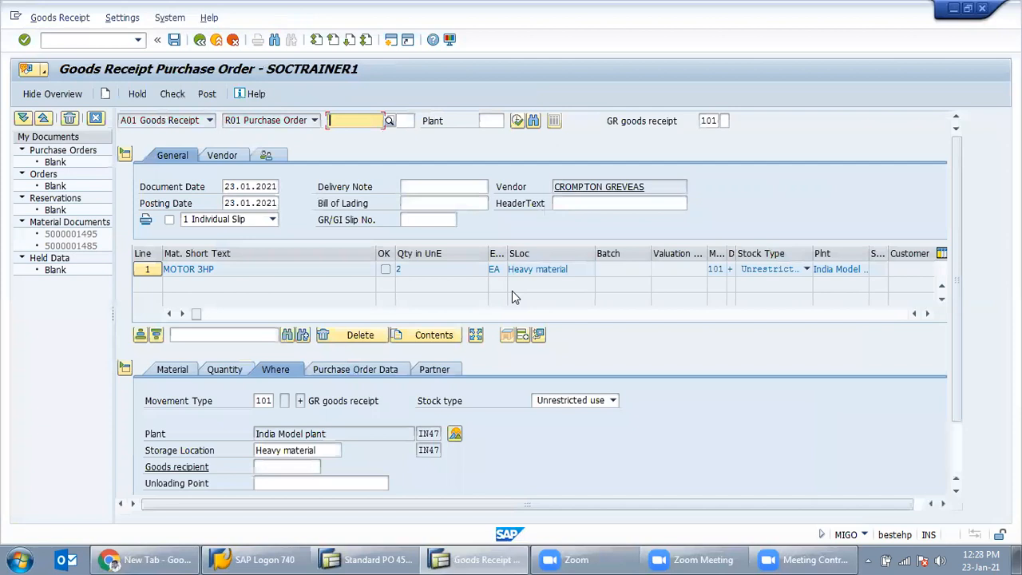
pyautogui.click(225, 369)
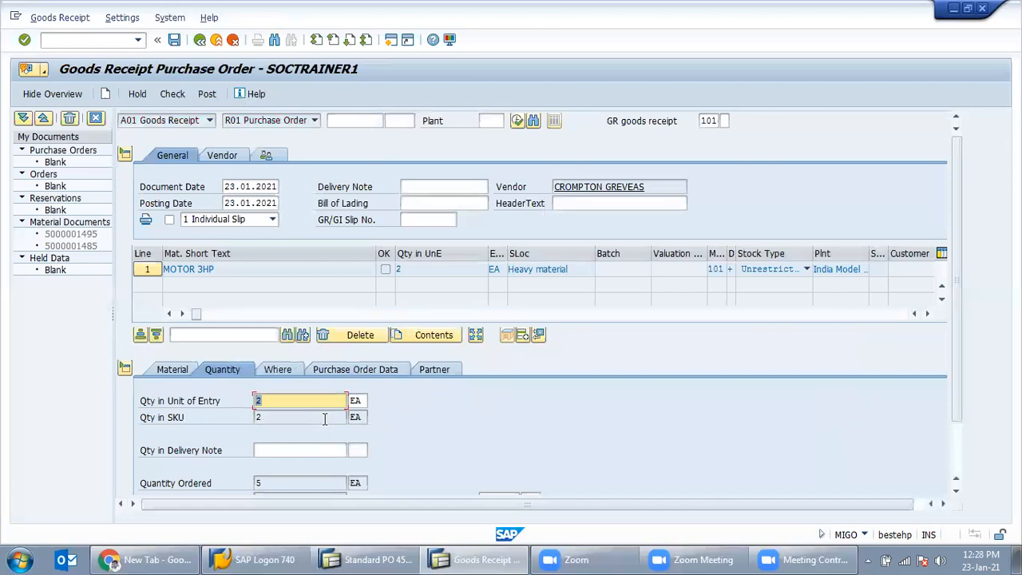
pyautogui.click(298, 451)
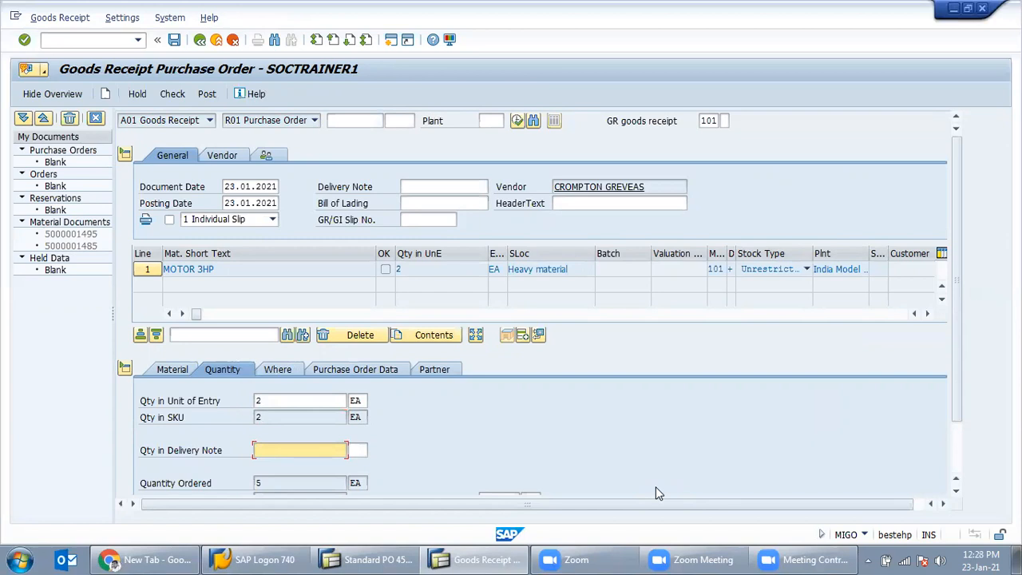
pyautogui.press('Return')
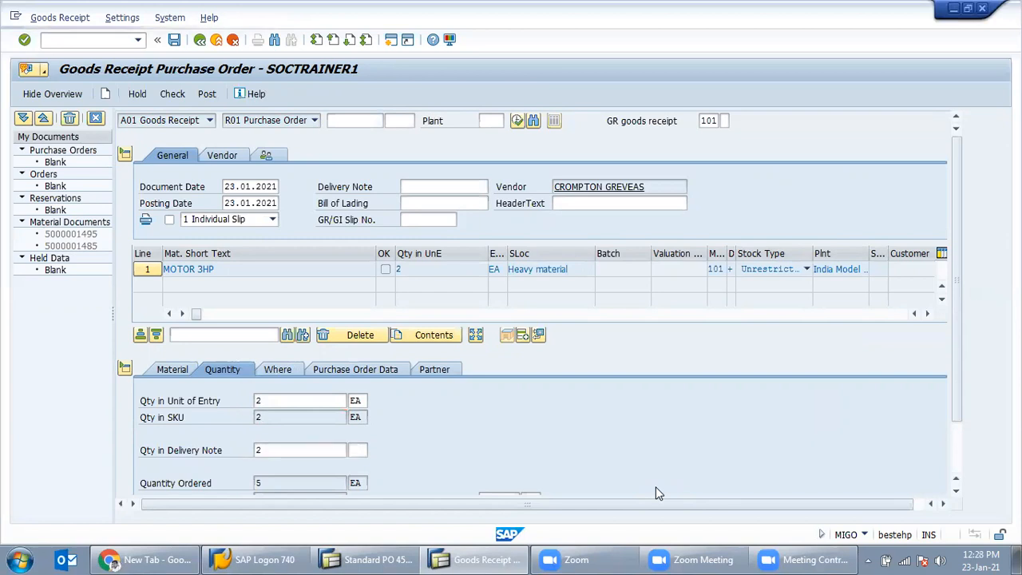
pyautogui.click(286, 369)
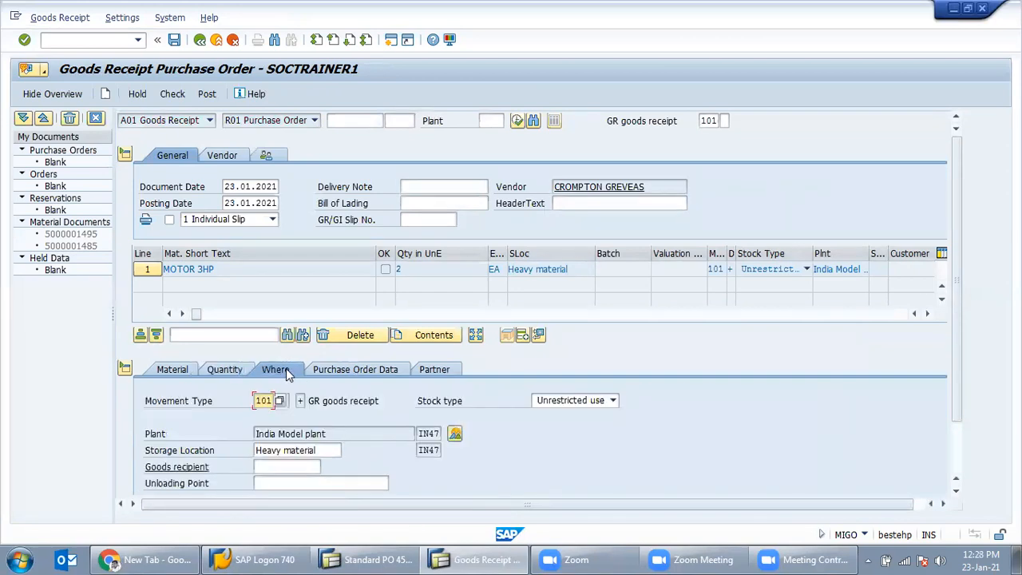
pyautogui.click(186, 484)
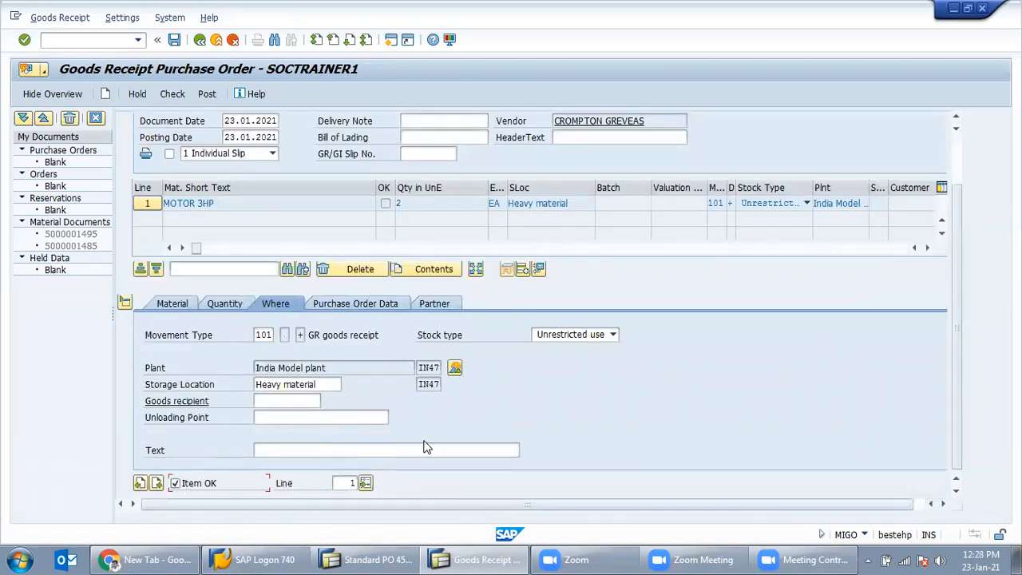
pyautogui.scroll(2, 382, 440)
pyautogui.click(173, 93)
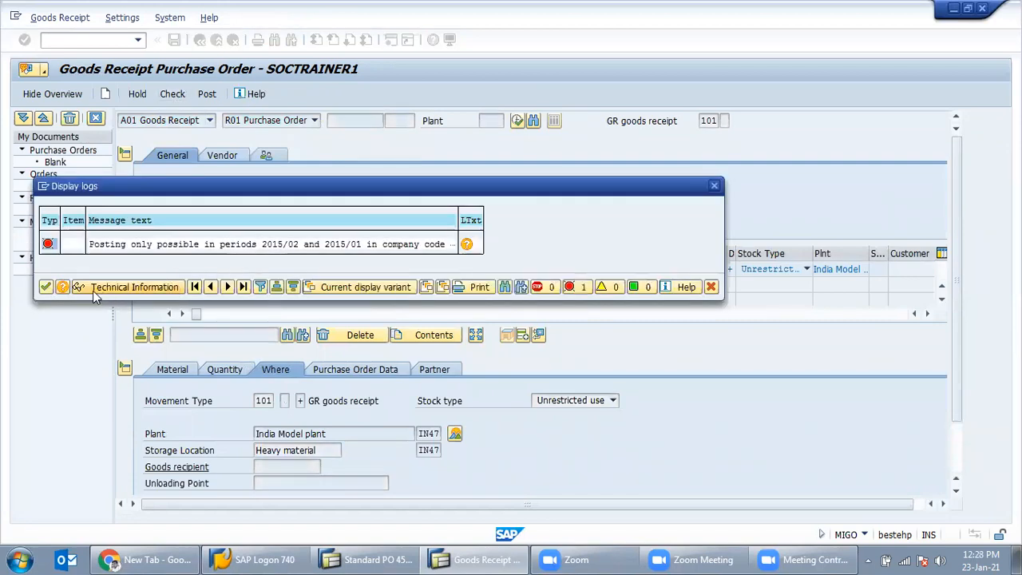
pyautogui.click(46, 287)
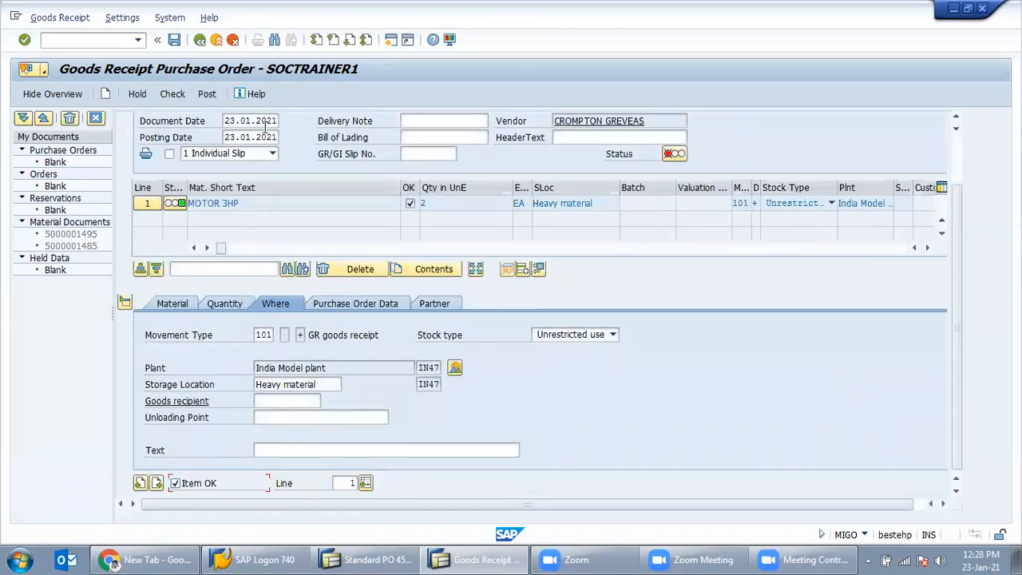
pyautogui.moveTo(266, 120); pyautogui.dragTo(294, 141)
pyautogui.write('1515')
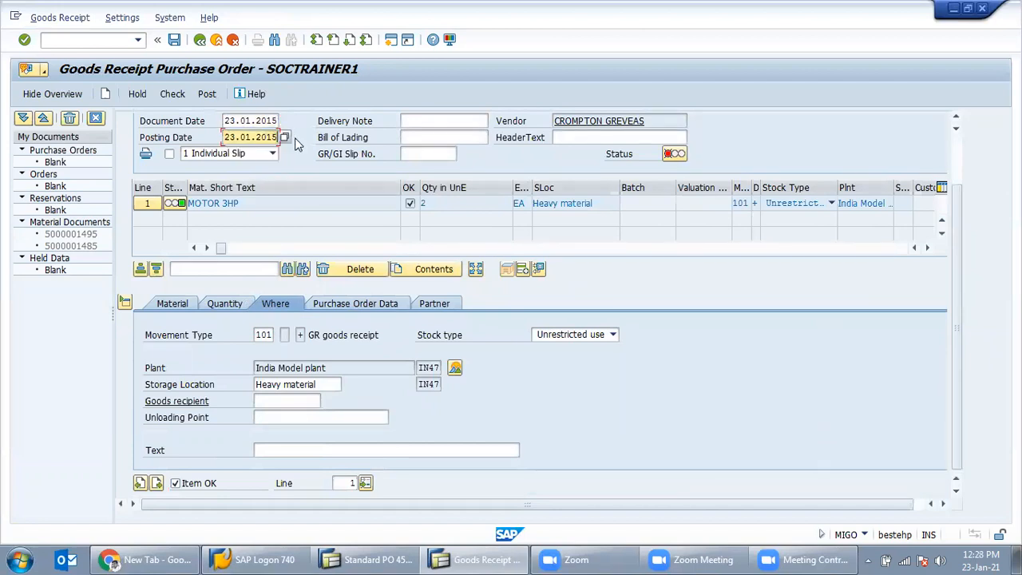
pyautogui.press('Return')
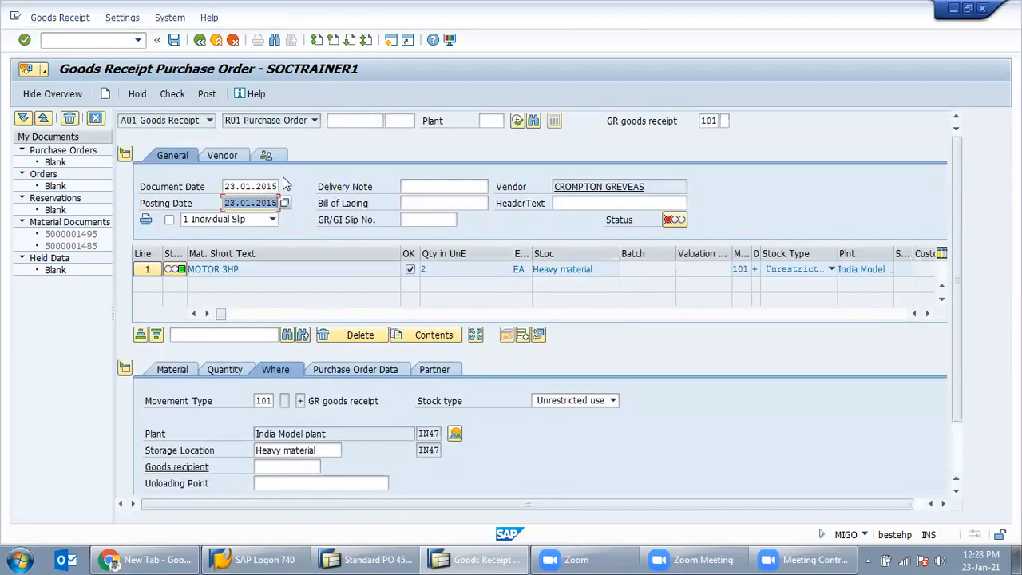
pyautogui.click(207, 94)
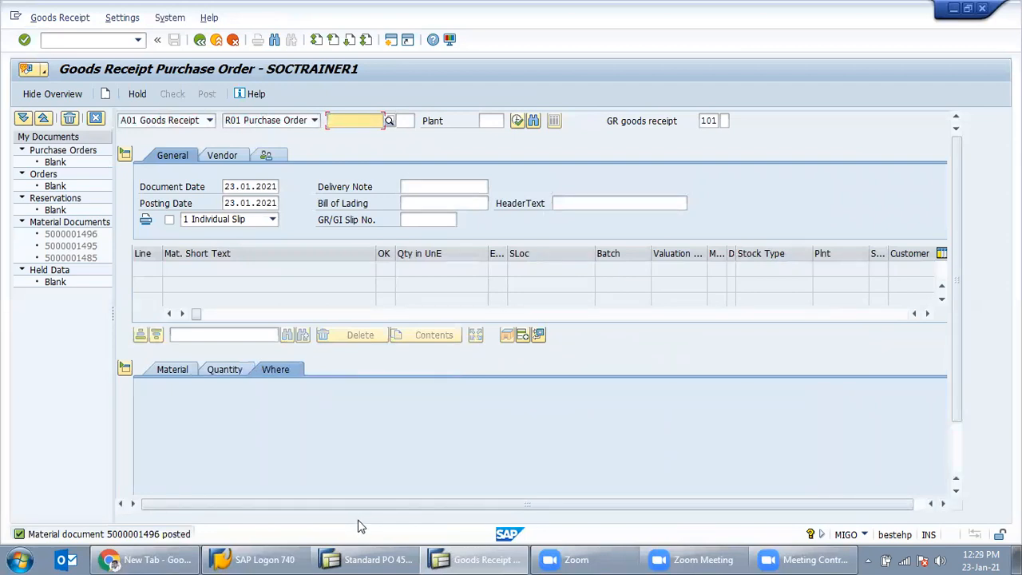
pyautogui.click(65, 44)
# Step: Review IN47's posting periods in MMRV (current 02 2015, previous 01 2015), then exit
pyautogui.write('/nmmr')
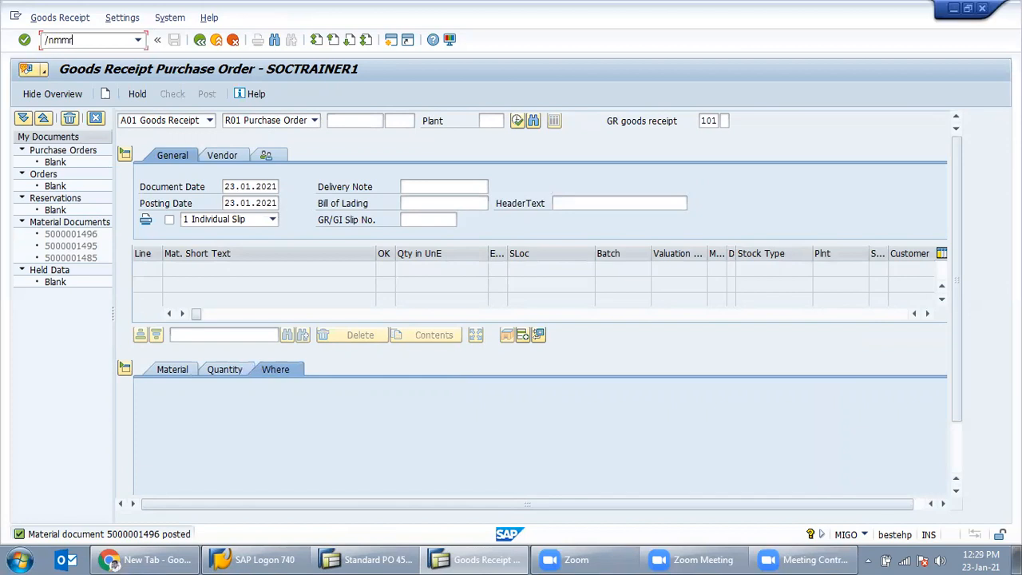
pyautogui.write('v')
pyautogui.press('Return')
pyautogui.press('Return')
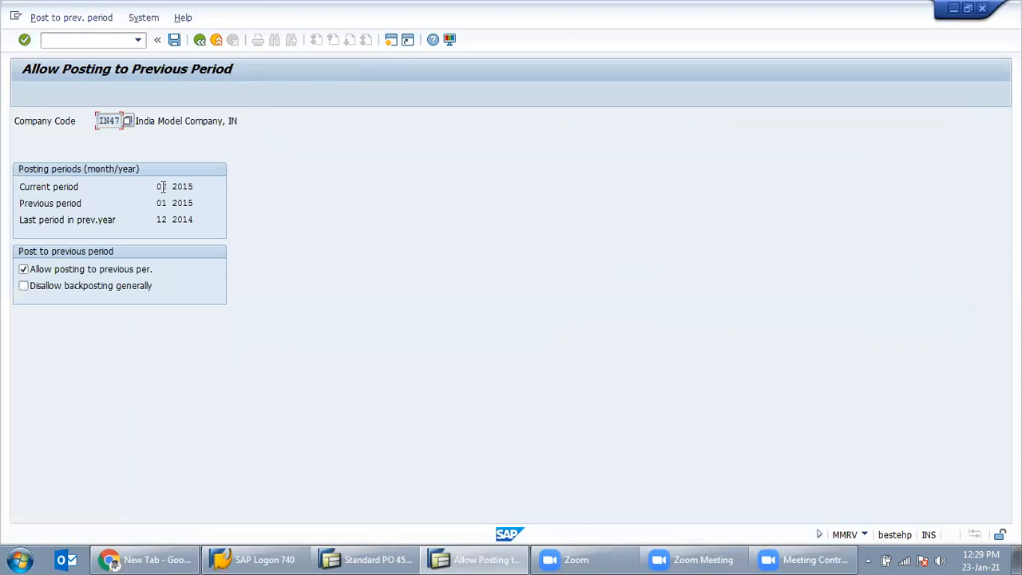
pyautogui.doubleClick(163, 187)
pyautogui.doubleClick(189, 187)
pyautogui.doubleClick(188, 203)
pyautogui.click(181, 203)
pyautogui.moveTo(172, 186); pyautogui.dragTo(194, 186)
pyautogui.click(199, 46)
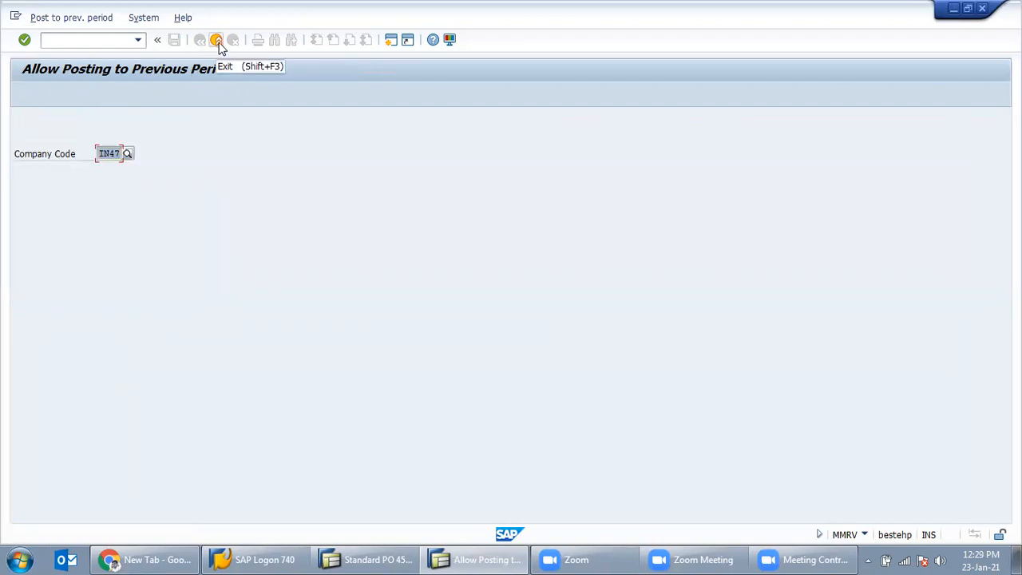
pyautogui.click(216, 40)
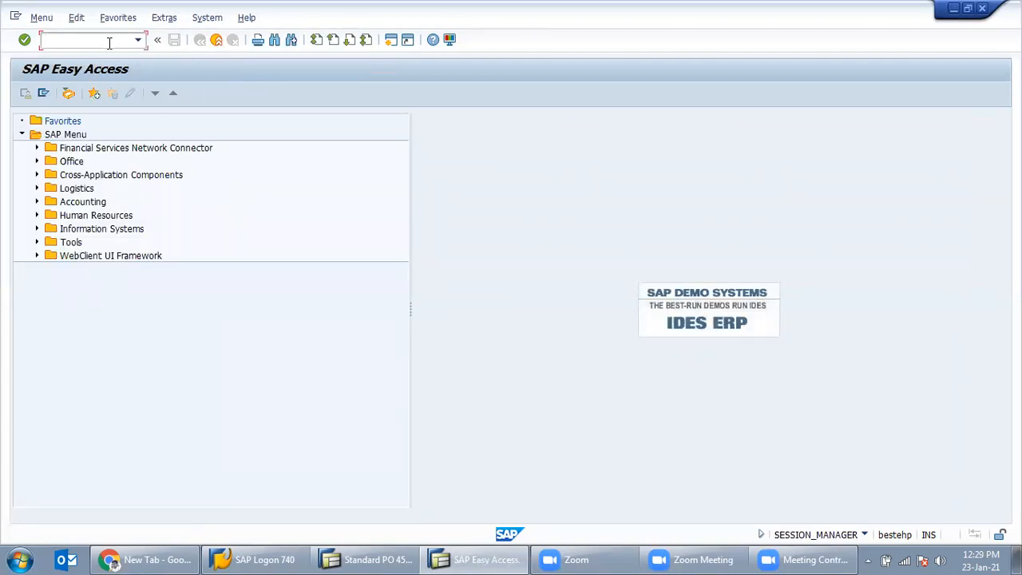
pyautogui.click(217, 40)
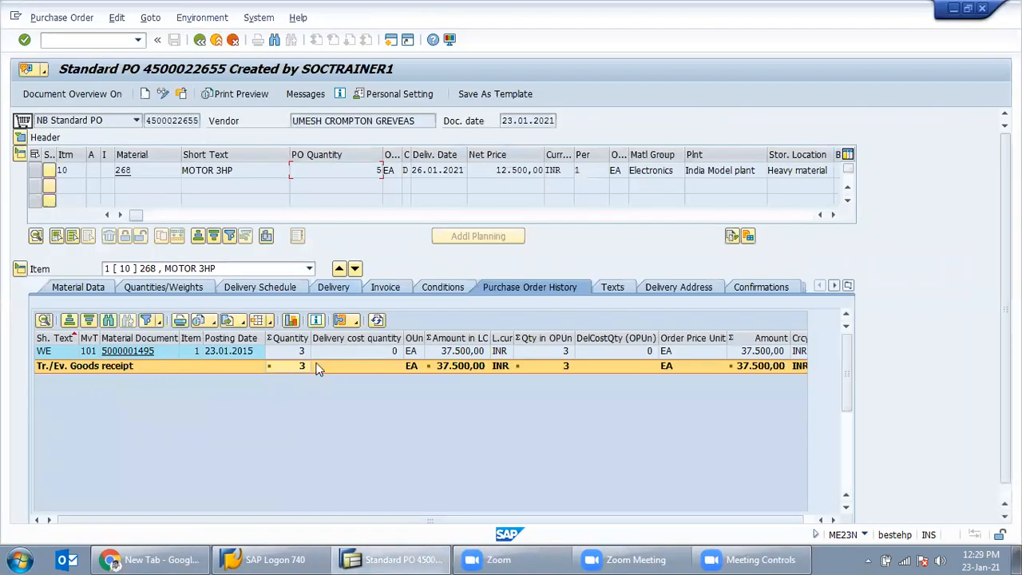
pyautogui.click(199, 39)
pyautogui.write('me23n')
pyautogui.press('Return')
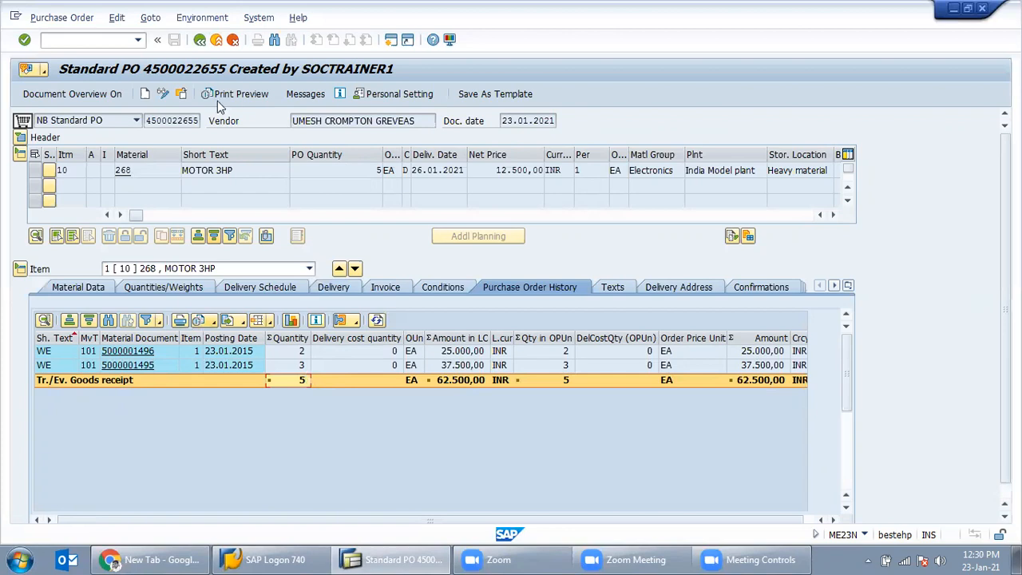
pyautogui.click(98, 40)
pyautogui.write('/n')
pyautogui.press('Return')
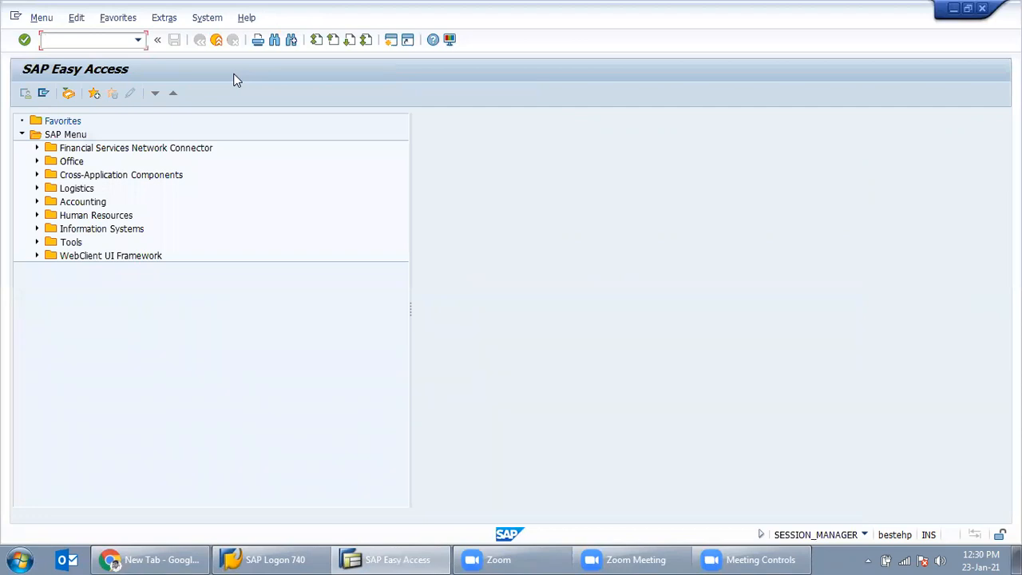
# Step: Start MIRO and set invoice and posting dates to 23.01.2015
pyautogui.write('miro')
pyautogui.press('Return')
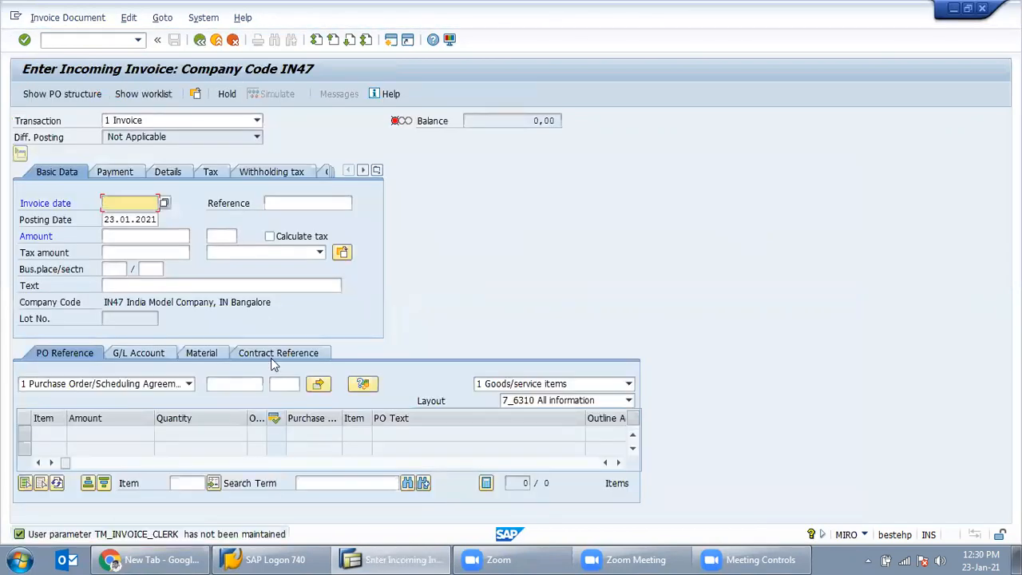
pyautogui.click(143, 205)
pyautogui.click(139, 218)
pyautogui.press('BackSpace')
pyautogui.write('3')
pyautogui.moveTo(149, 219); pyautogui.dragTo(182, 228)
pyautogui.write('15')
pyautogui.click(114, 220)
pyautogui.click(155, 252)
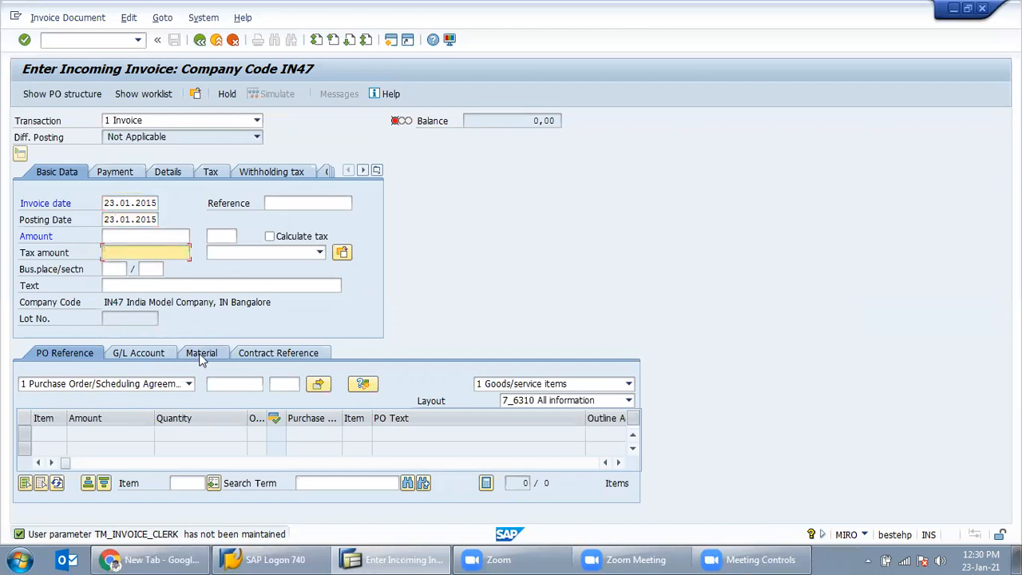
pyautogui.click(221, 382)
pyautogui.hotkey('ctrl', 'v')
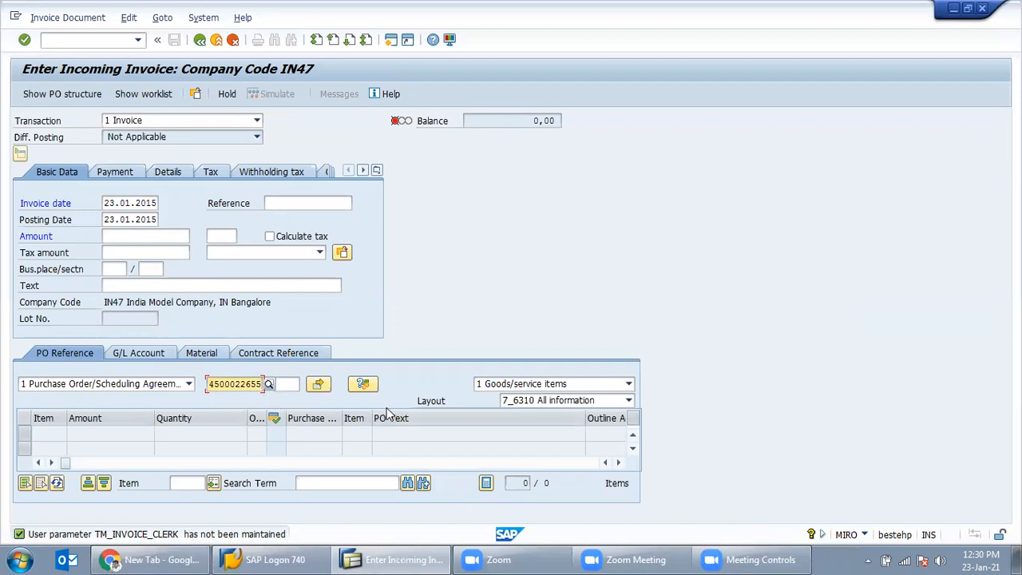
pyautogui.press('Return')
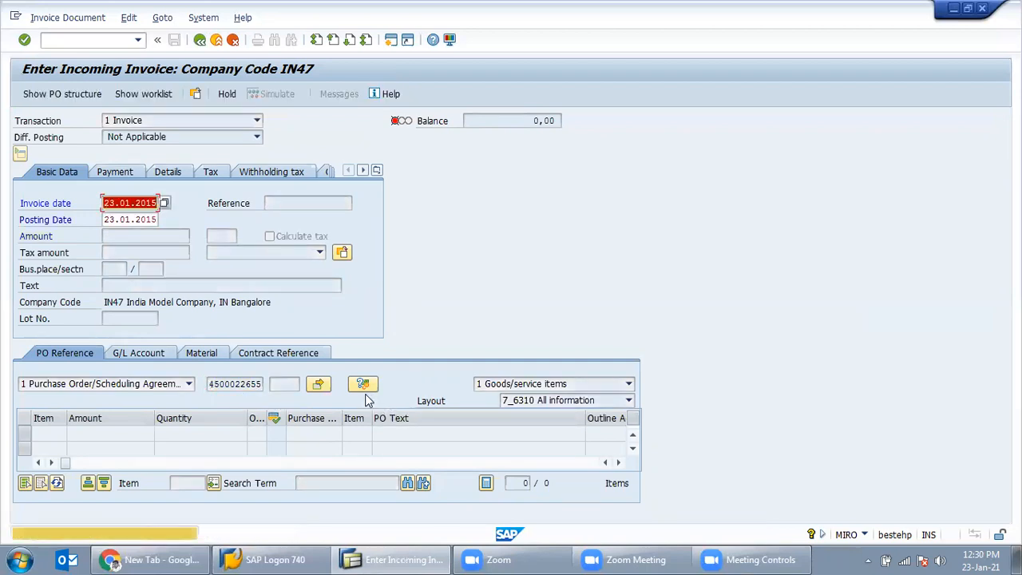
pyautogui.click(352, 389)
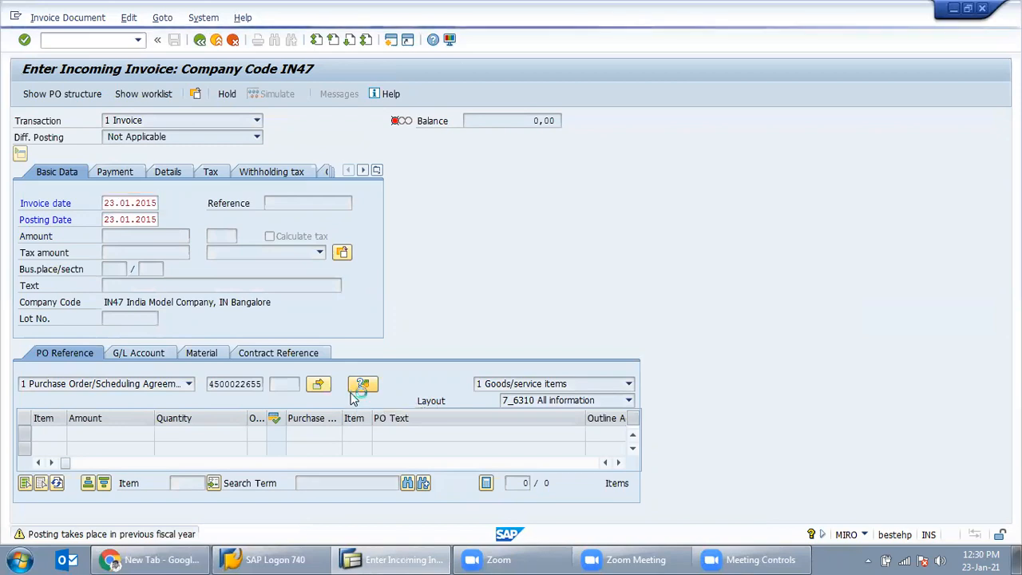
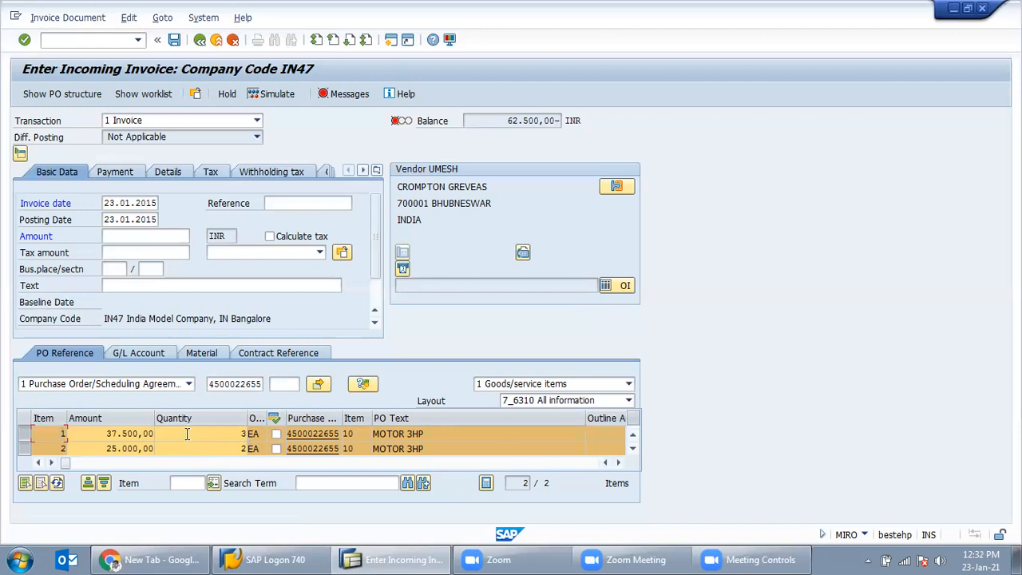
# Step: Check both MOTOR 3HP item quantities and enter invoice amount 62500 INR
pyautogui.click(238, 434)
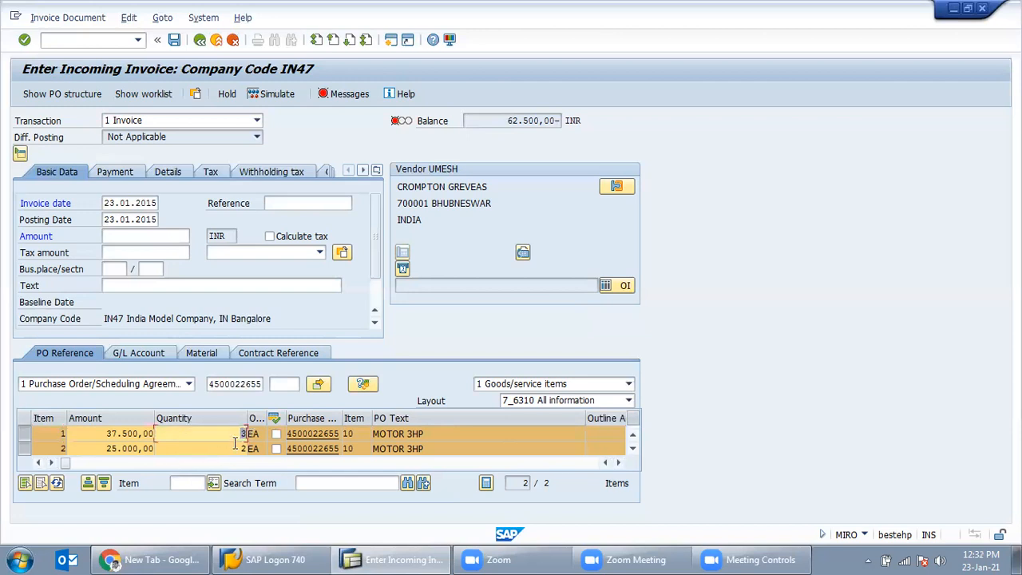
pyautogui.click(237, 447)
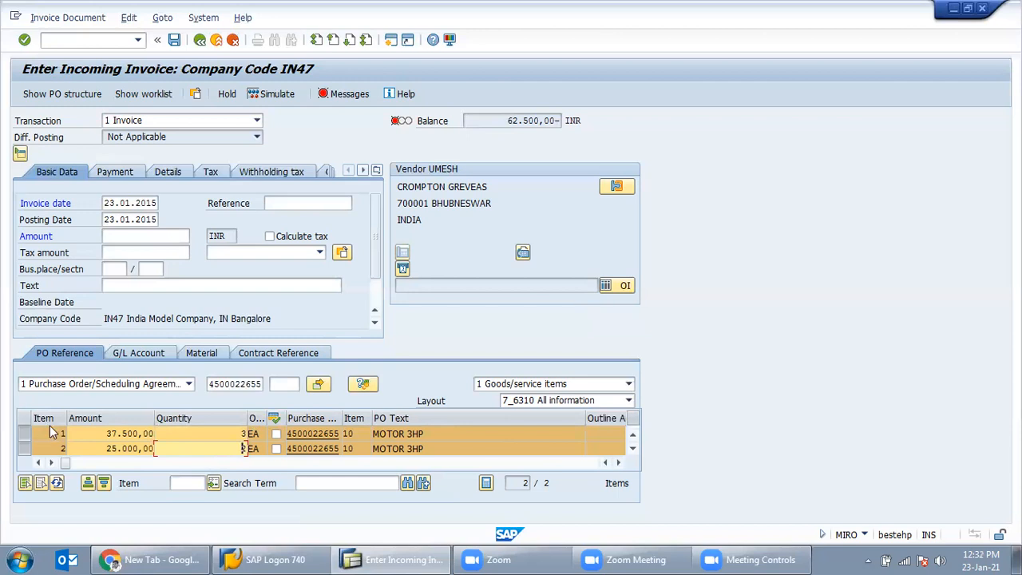
pyautogui.click(145, 235)
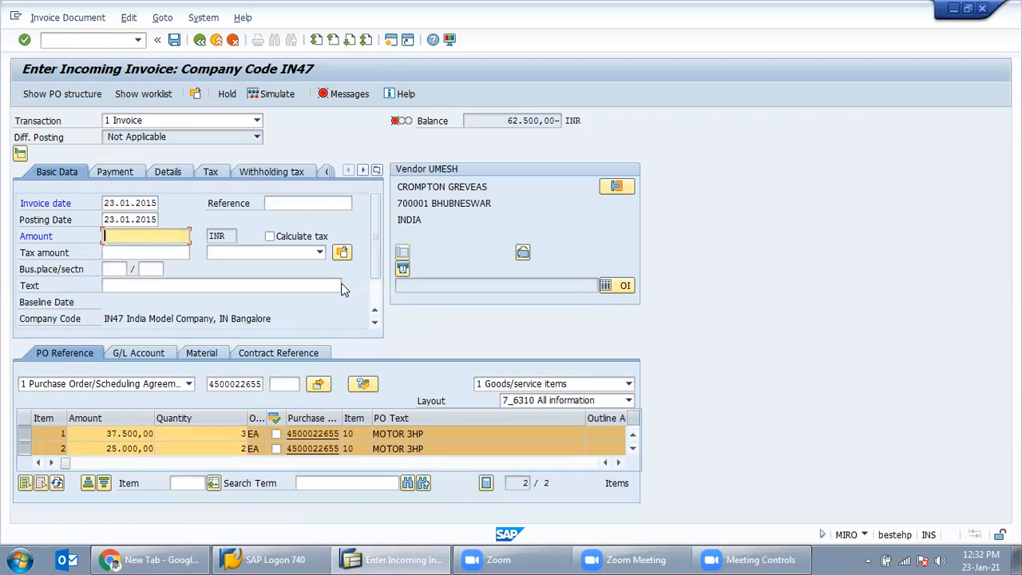
pyautogui.click(26, 450)
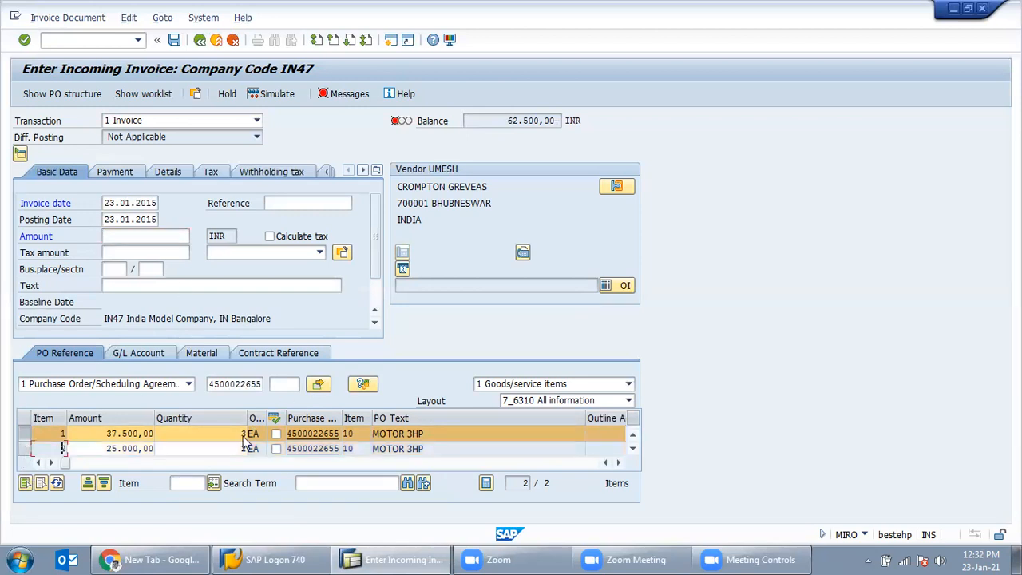
pyautogui.click(157, 233)
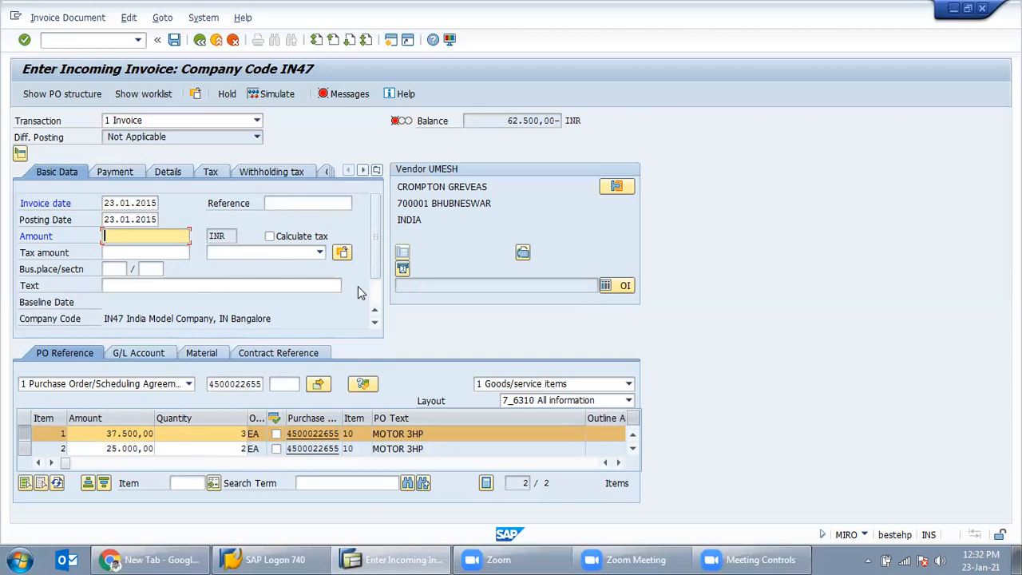
pyautogui.click(24, 449)
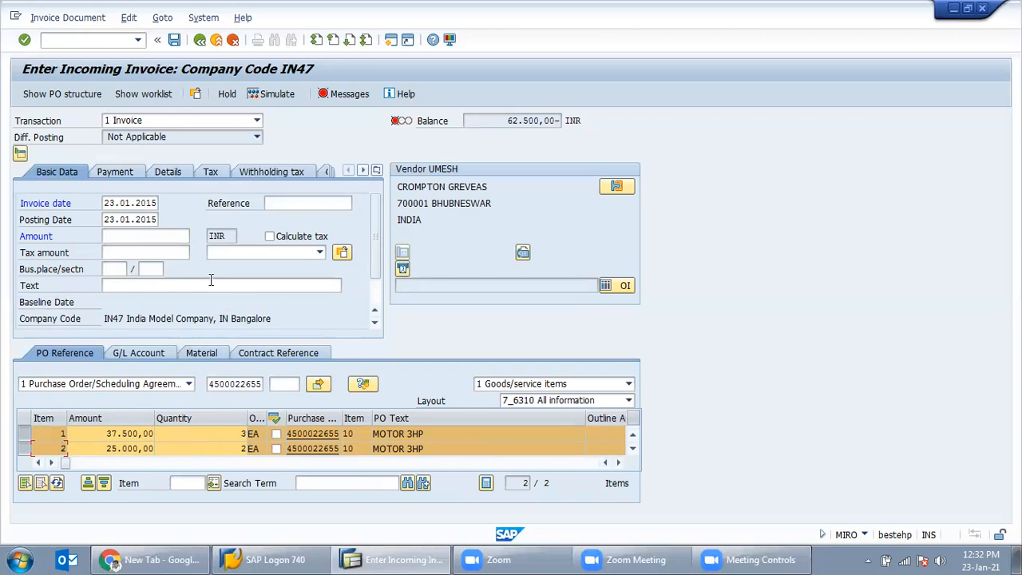
pyautogui.click(123, 238)
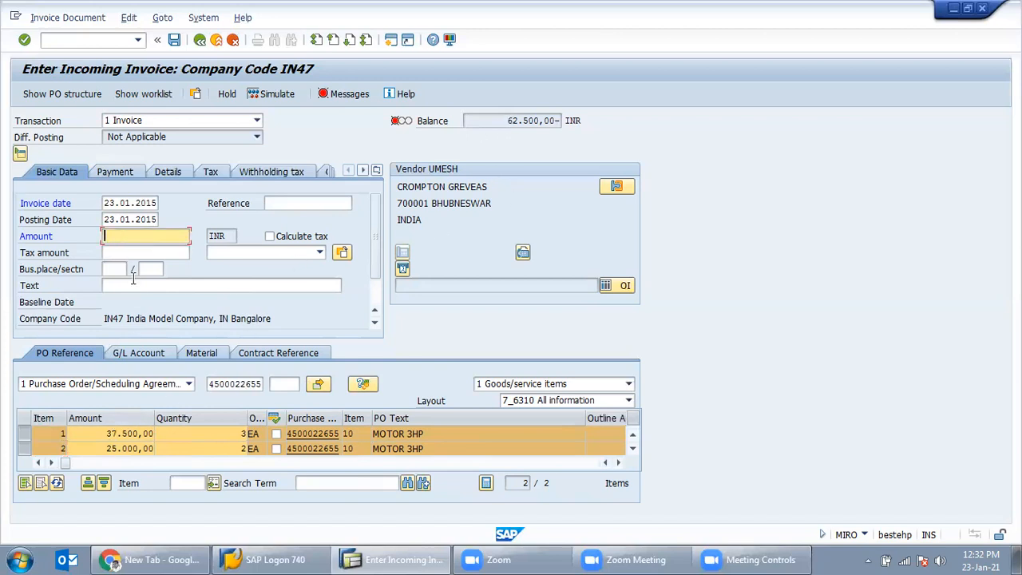
pyautogui.write('62500')
# Step: Assign tax code V0 (Input Tax Nil) to both invoice items, bringing the balance to 0,00
pyautogui.press('Return')
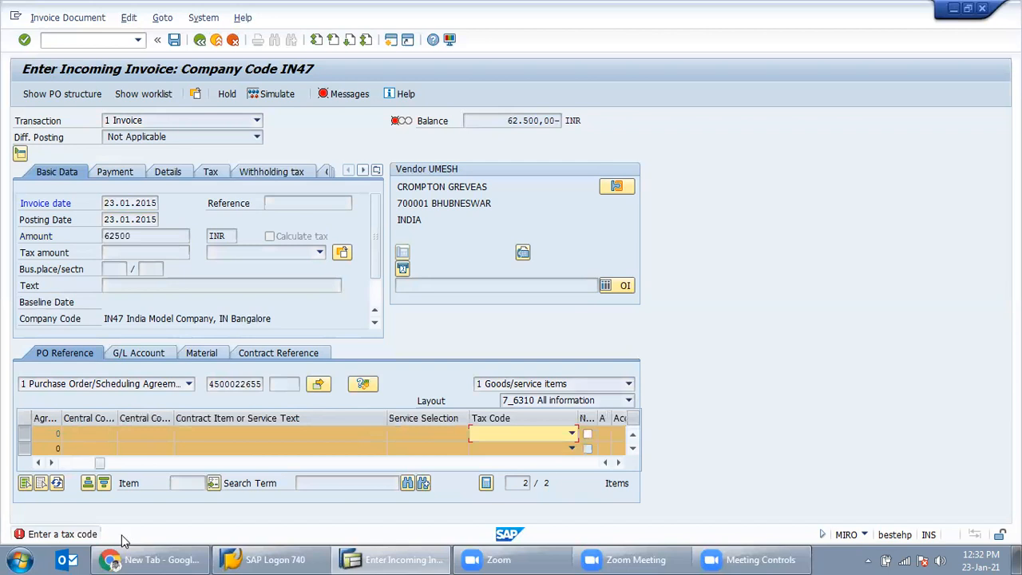
pyautogui.click(545, 433)
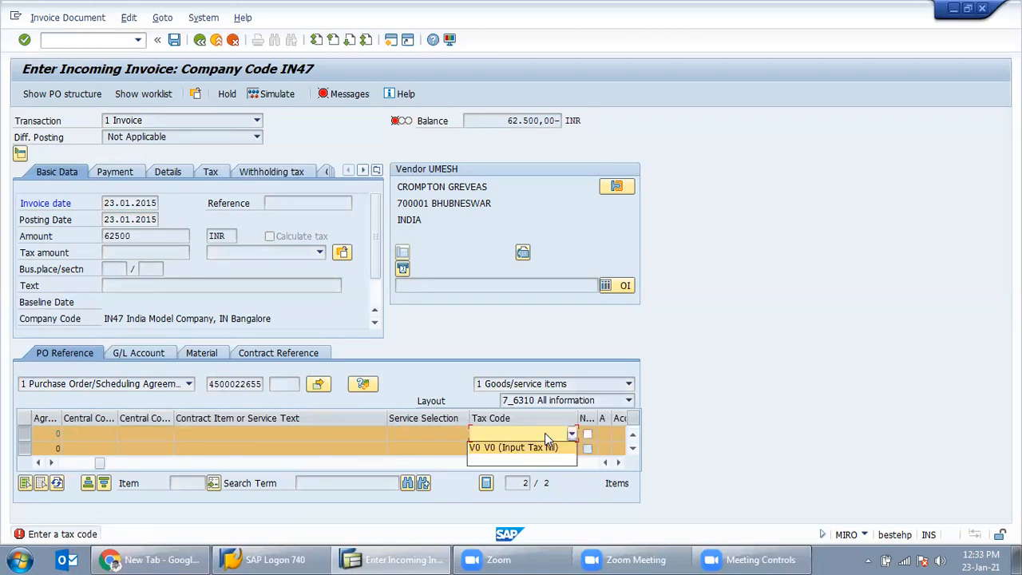
pyautogui.click(521, 448)
pyautogui.click(530, 450)
pyautogui.click(596, 391)
pyautogui.press('Return')
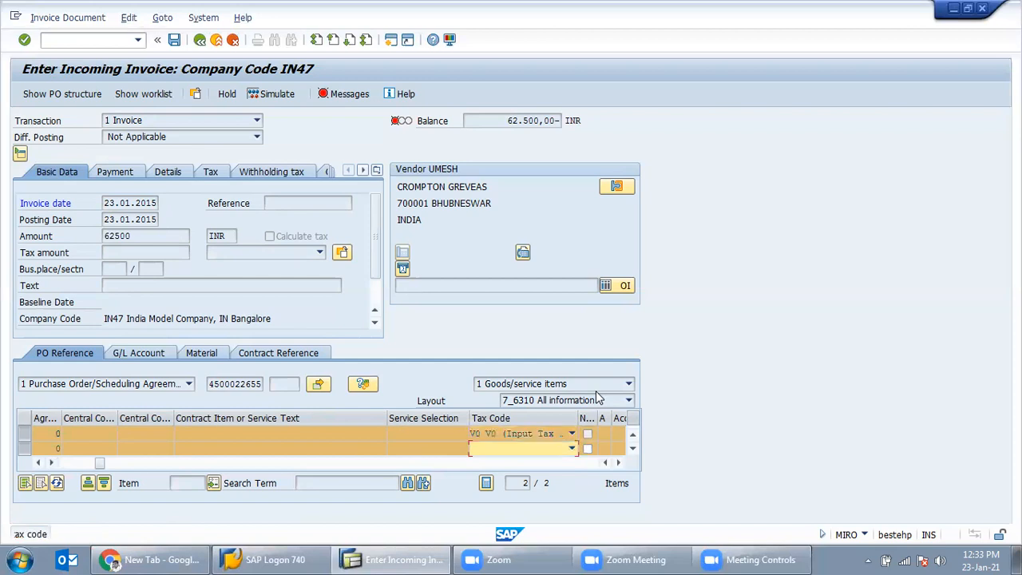
pyautogui.click(530, 449)
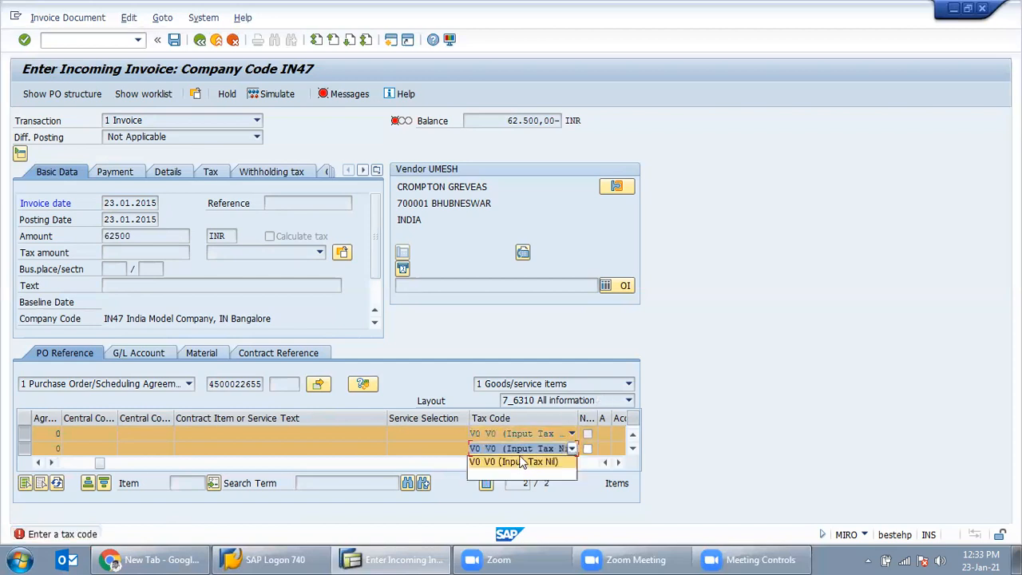
pyautogui.click(523, 459)
pyautogui.press('Return')
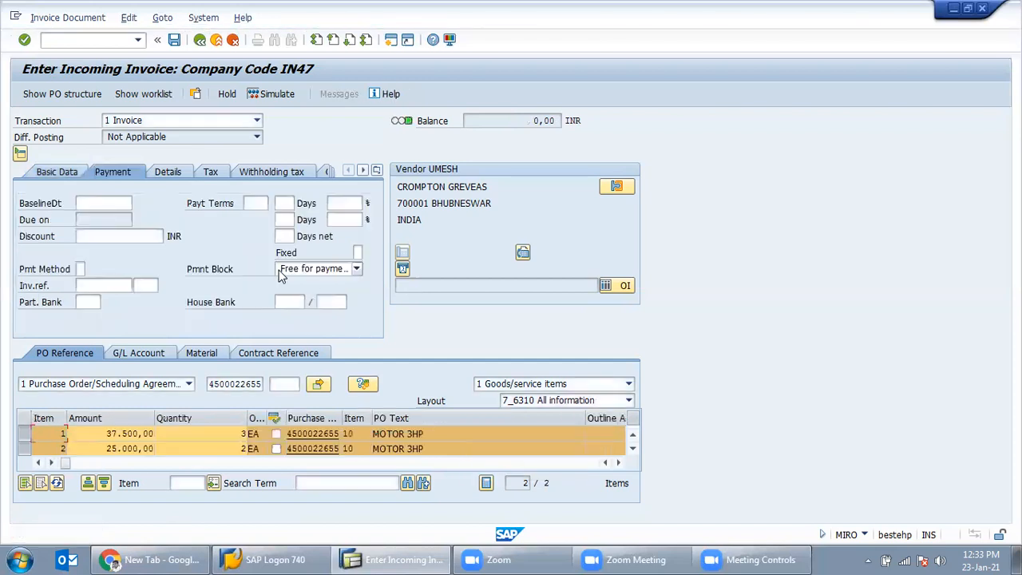
# Step: Set the payment baseline date to 23.01.2015 and accept the past-due warning
pyautogui.click(116, 209)
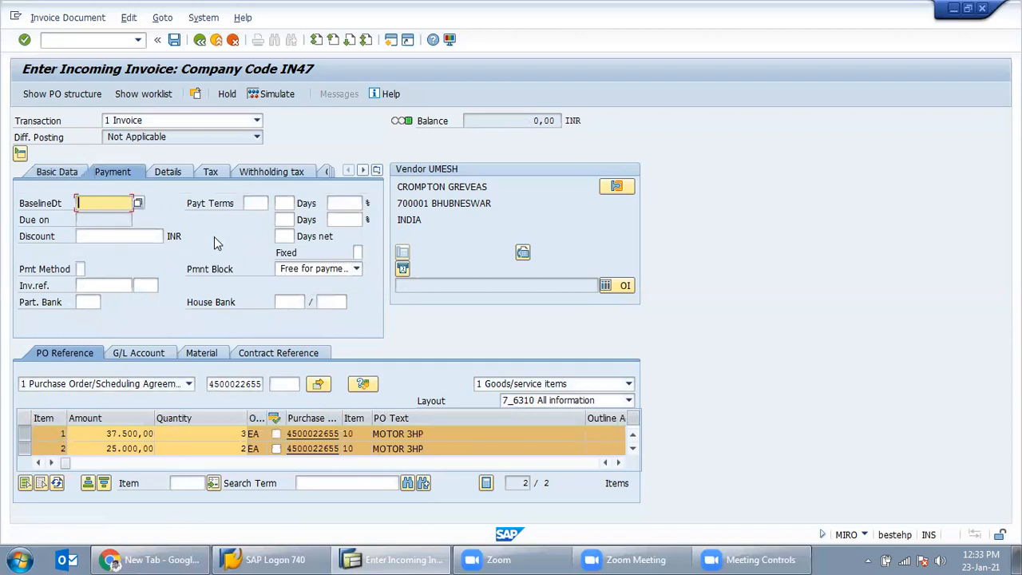
pyautogui.click(139, 204)
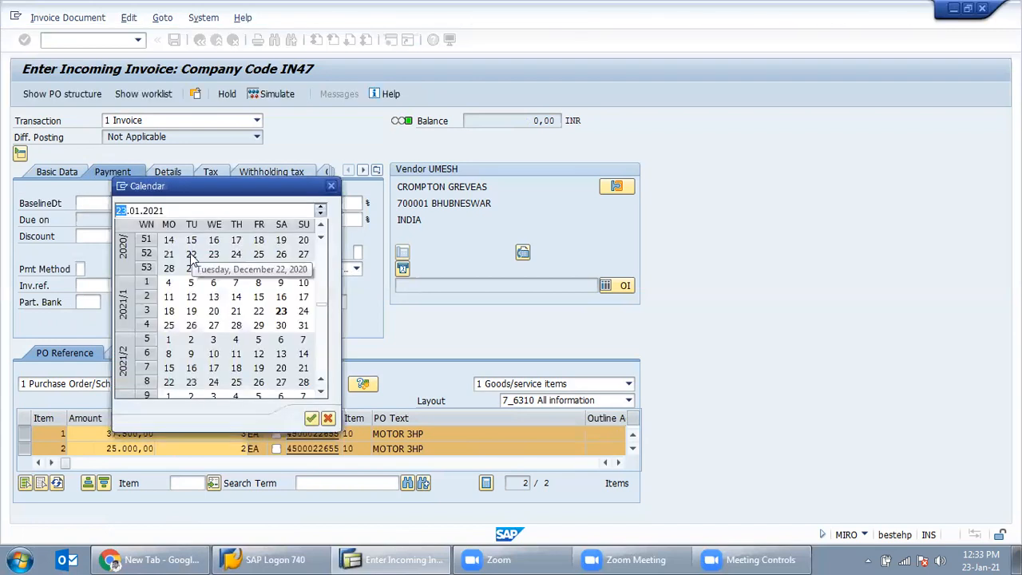
pyautogui.doubleClick(280, 312)
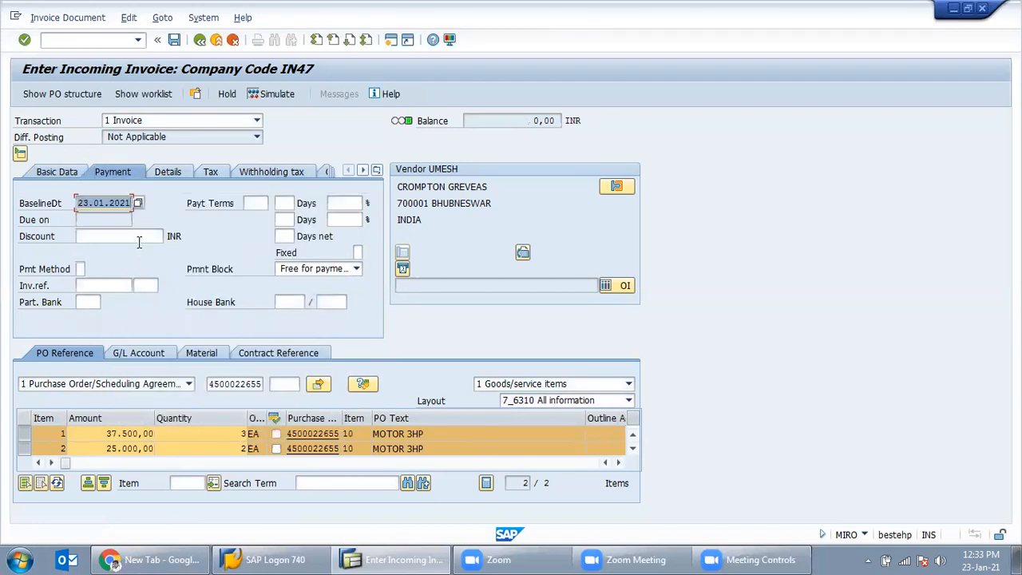
pyautogui.press('Return')
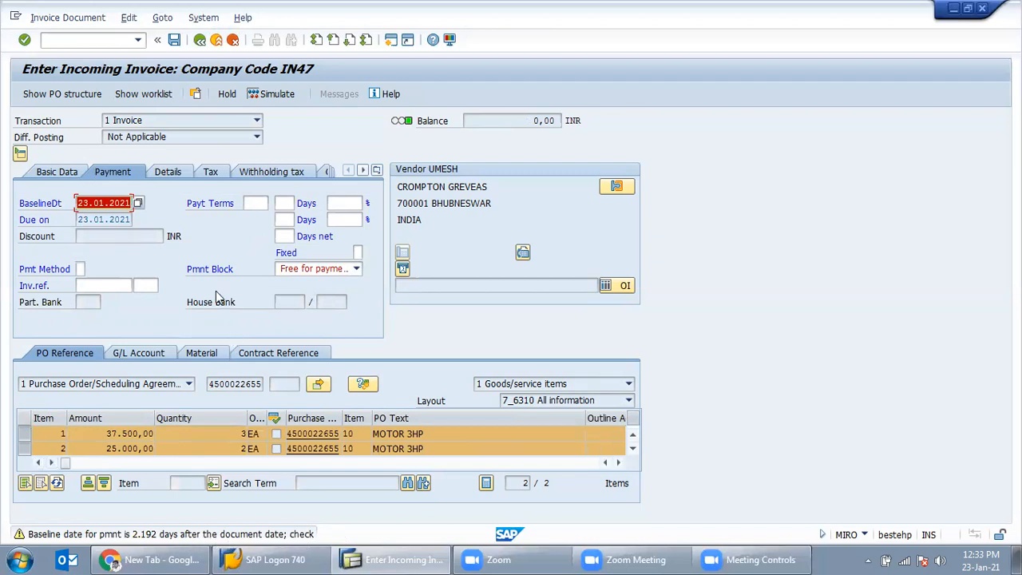
pyautogui.press('End')
pyautogui.press('BackSpace')
pyautogui.press('BackSpace')
pyautogui.press('BackSpace')
pyautogui.write('015')
pyautogui.press('Return')
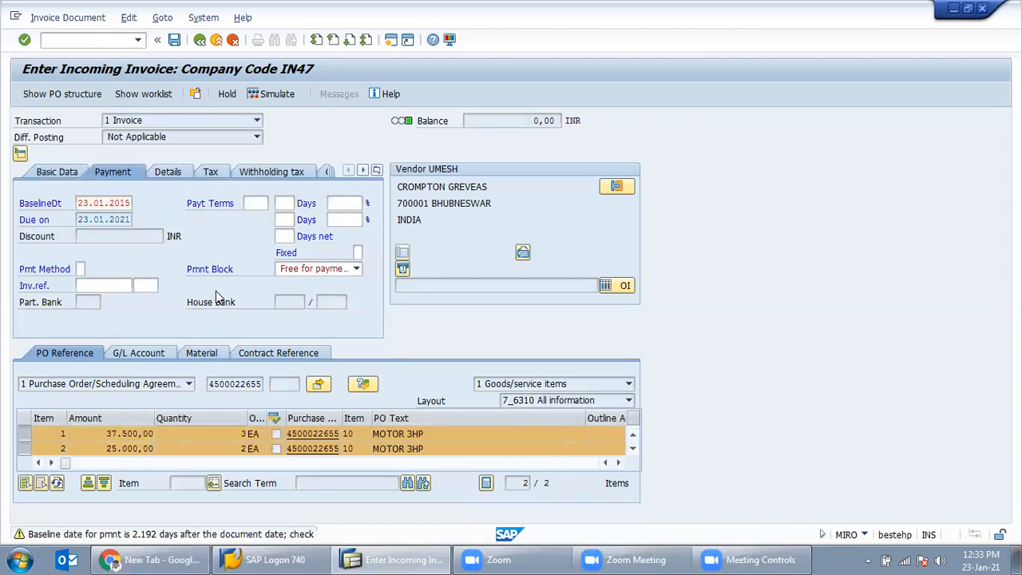
pyautogui.press('Return')
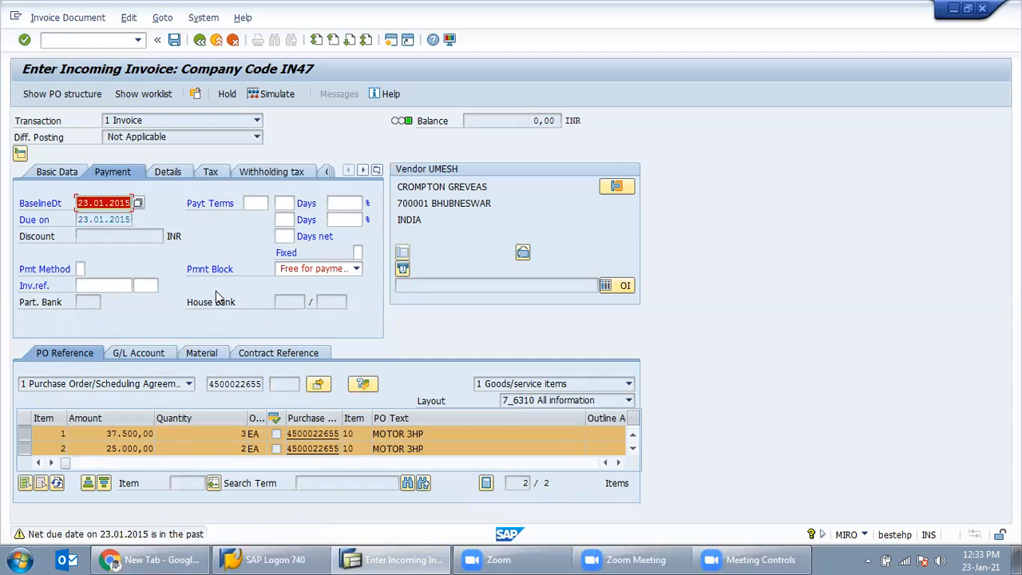
pyautogui.press('Return')
pyautogui.click(63, 172)
# Step: Simulate the invoice: vendor credit 62.500,00 against lines of 37.500,00 and 25.000,00
pyautogui.click(270, 94)
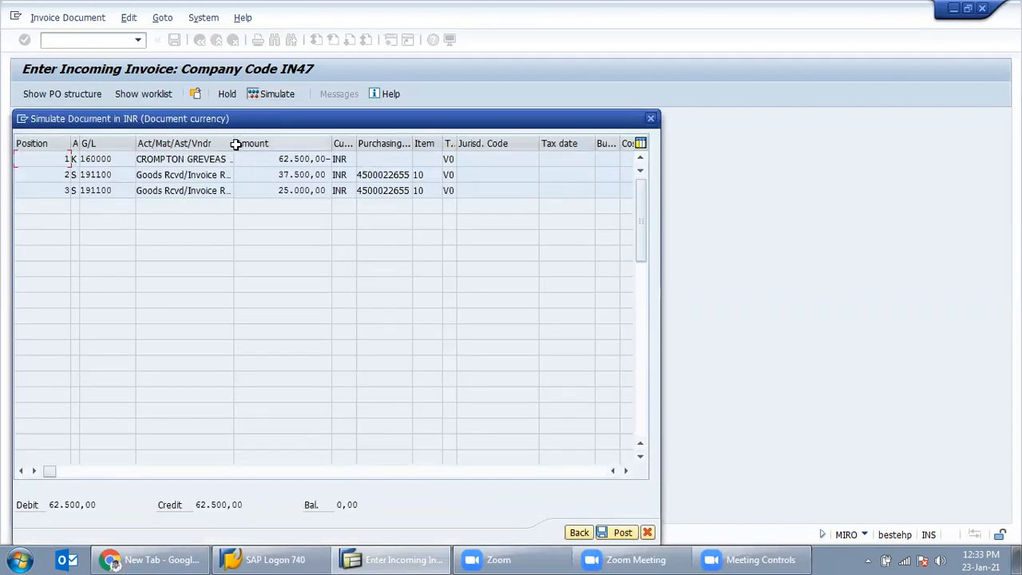
pyautogui.click(137, 159)
pyautogui.moveTo(141, 159); pyautogui.dragTo(209, 159)
pyautogui.moveTo(272, 159); pyautogui.dragTo(325, 159)
pyautogui.moveTo(171, 174); pyautogui.dragTo(215, 192)
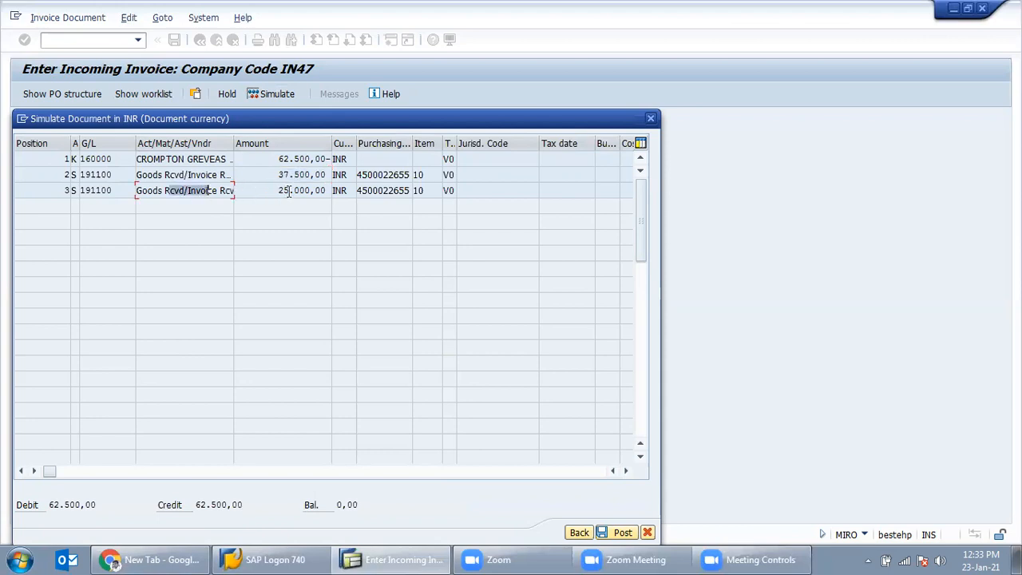
pyautogui.moveTo(276, 191); pyautogui.dragTo(323, 191)
pyautogui.moveTo(268, 159); pyautogui.dragTo(323, 159)
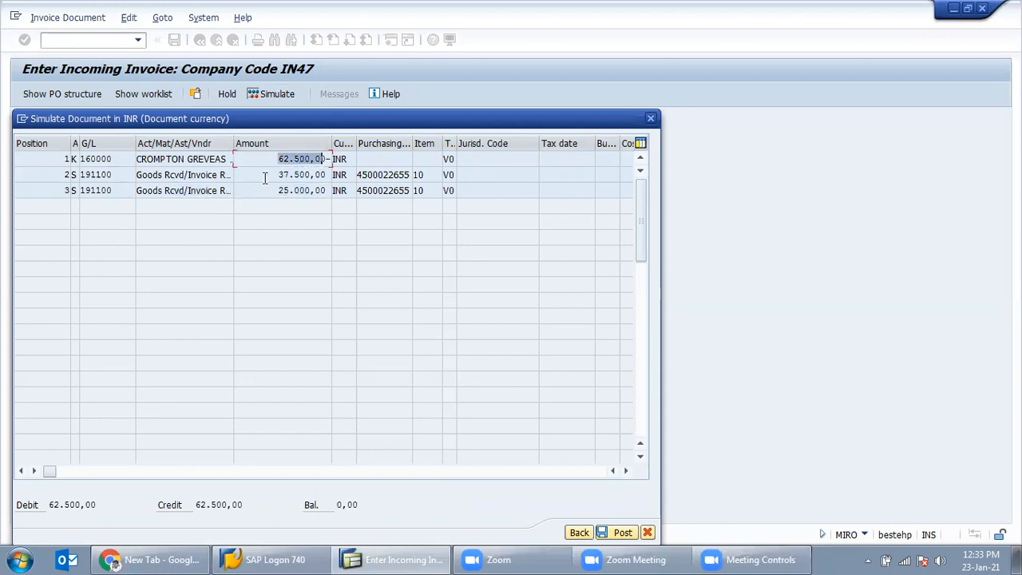
pyautogui.click(651, 119)
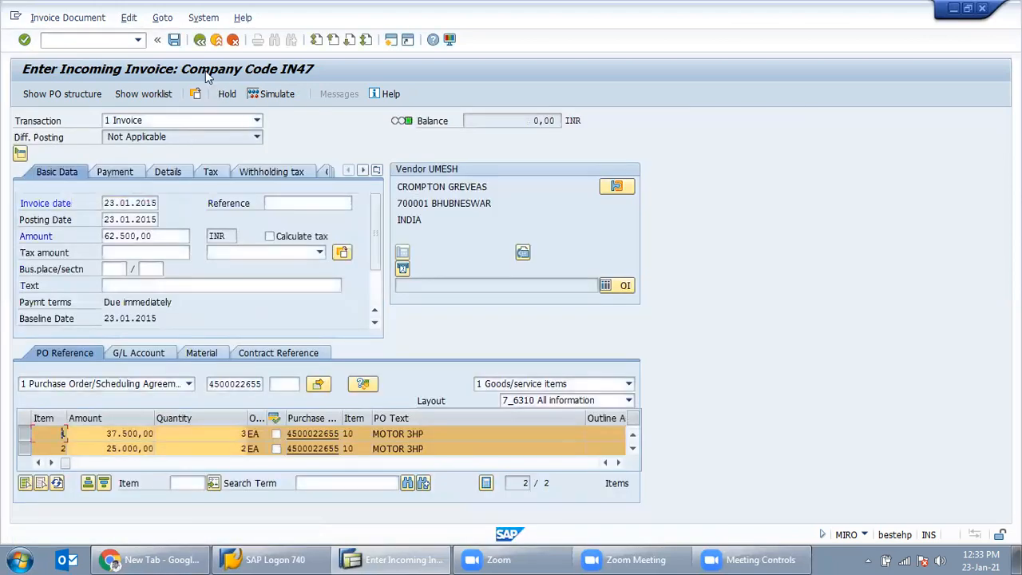
# Step: Post the invoice document and call up the purchase order in ME23N
pyautogui.click(177, 41)
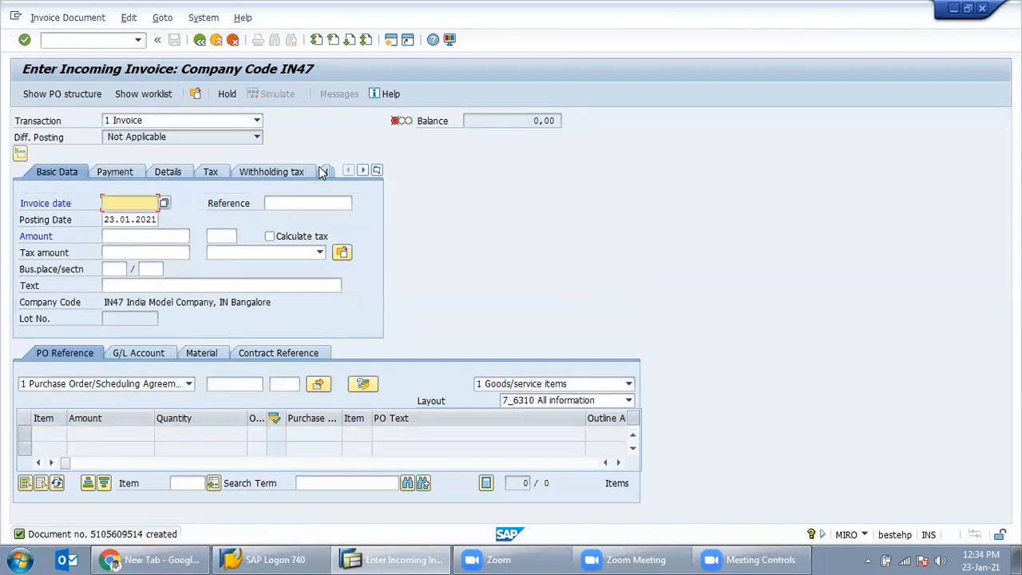
pyautogui.click(399, 559)
pyautogui.click(399, 560)
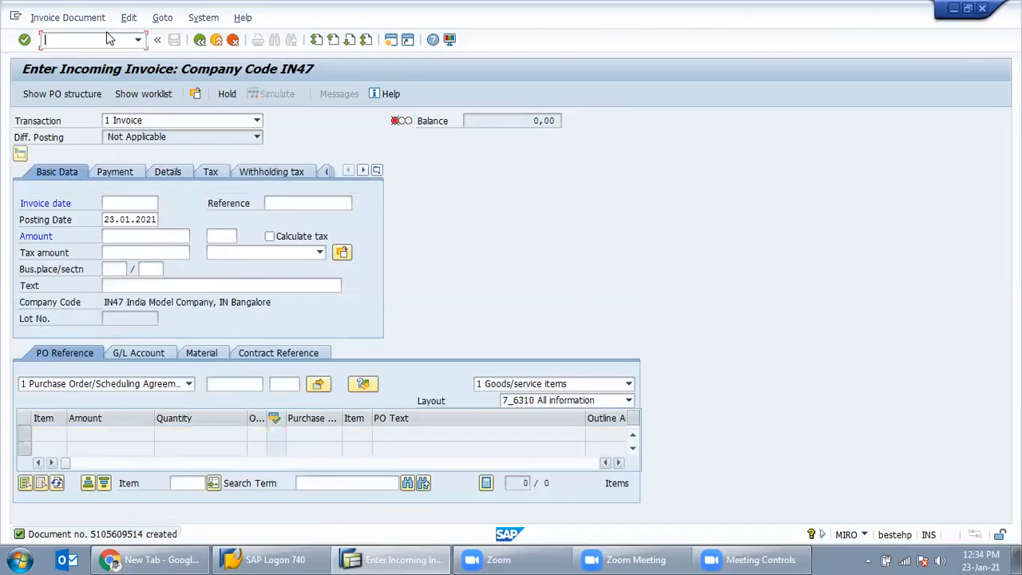
pyautogui.write('e23n')
pyautogui.press('Return')
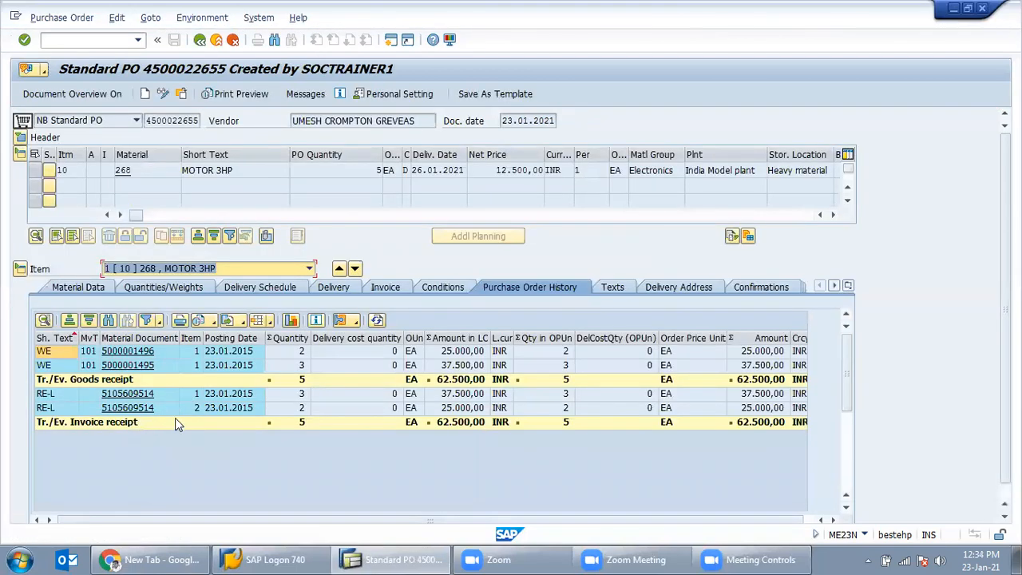
# Step: Compare invoice receipt quantities 3 and 2 with the goods receipts, then close ME23N
pyautogui.click(252, 394)
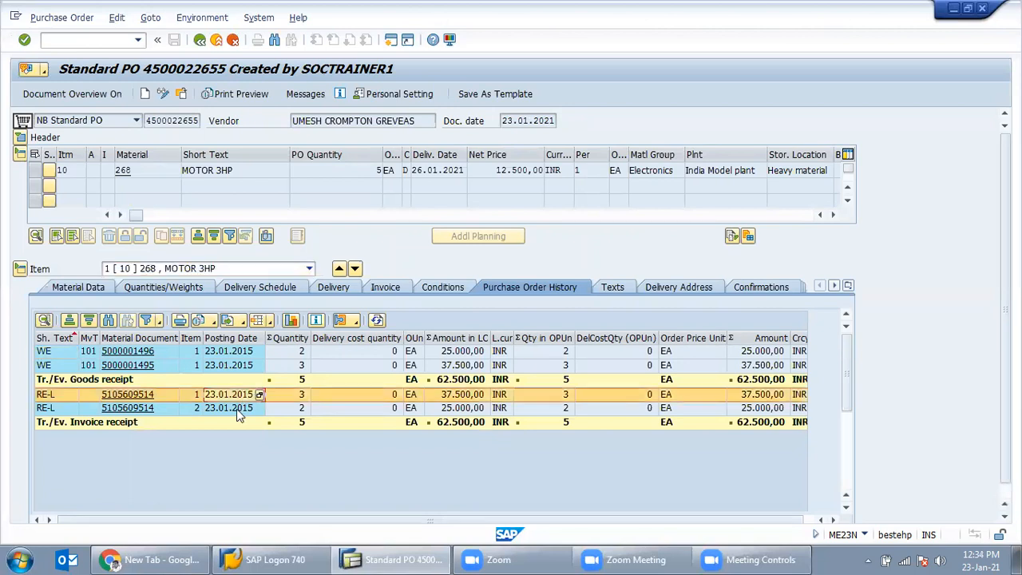
pyautogui.click(238, 409)
pyautogui.click(288, 409)
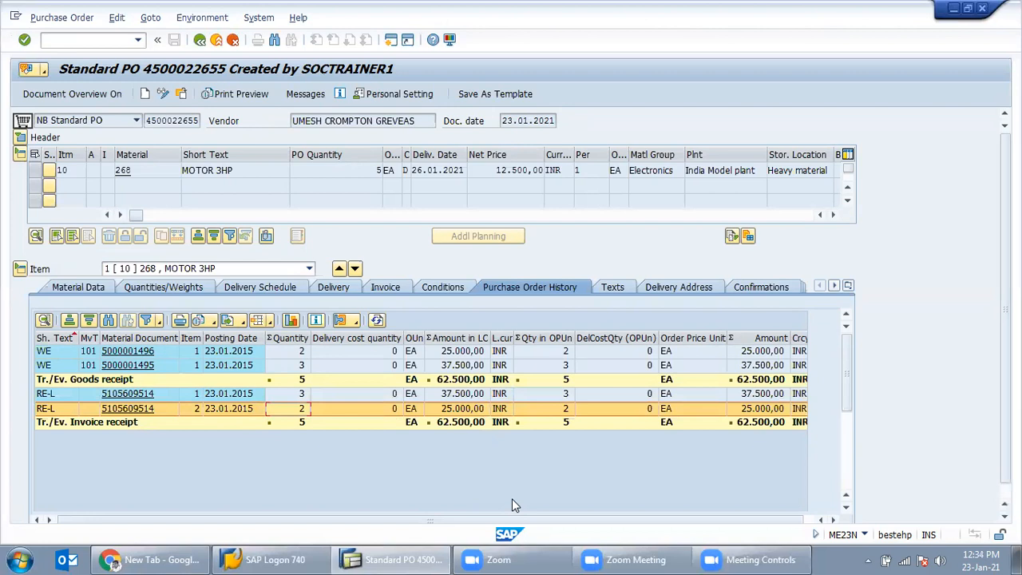
pyautogui.click(297, 353)
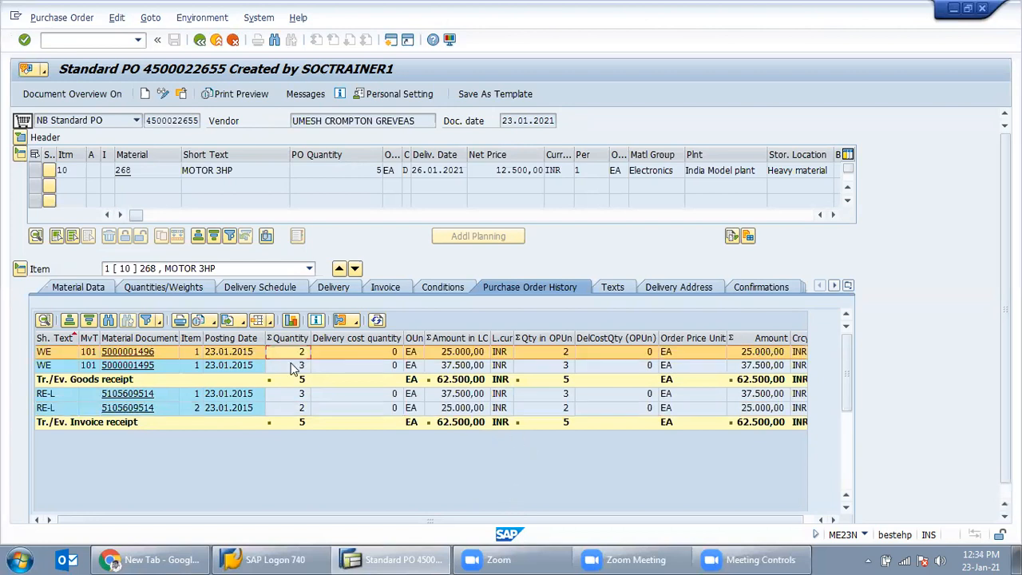
pyautogui.click(293, 367)
pyautogui.click(290, 399)
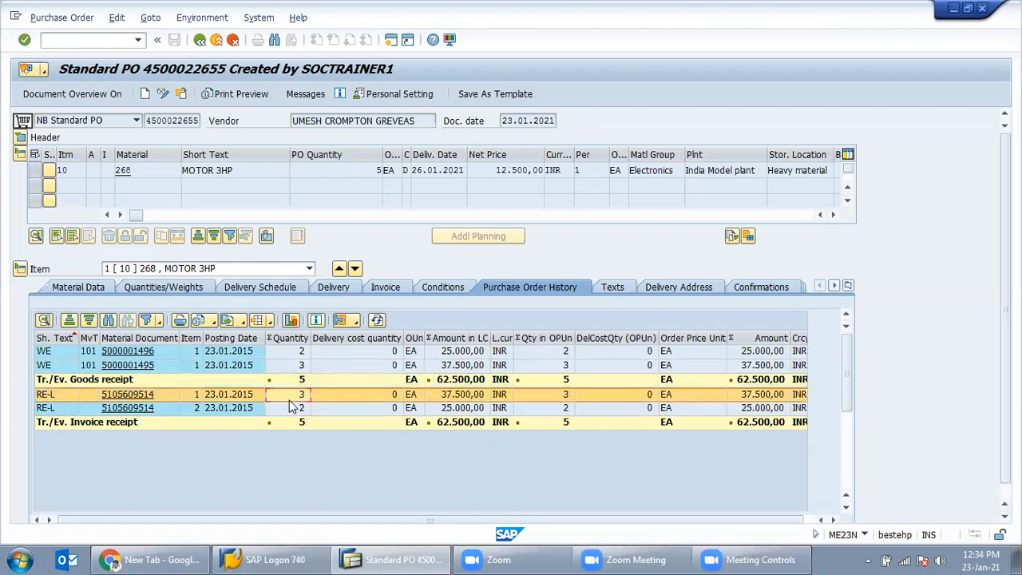
pyautogui.click(294, 408)
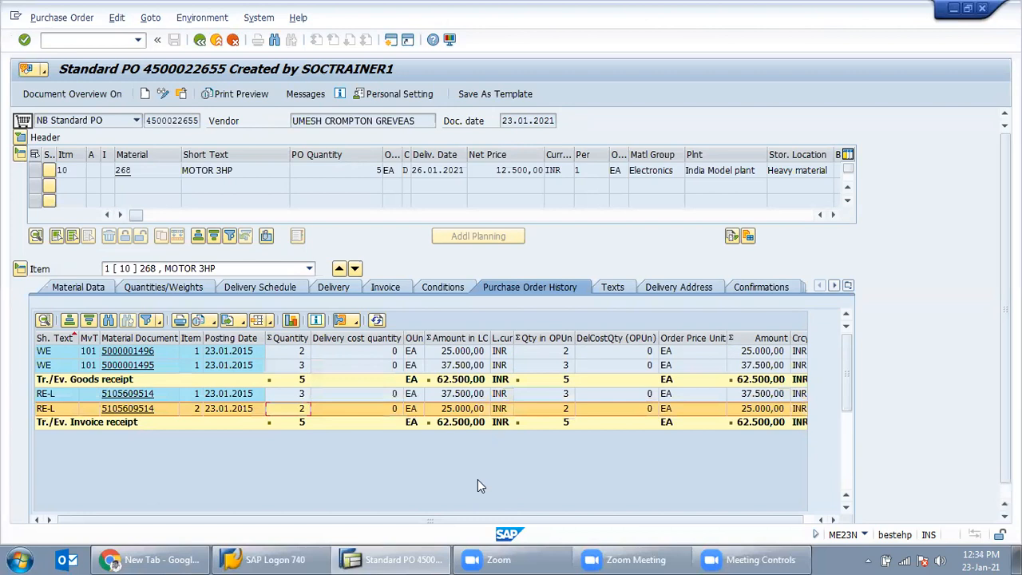
pyautogui.click(289, 393)
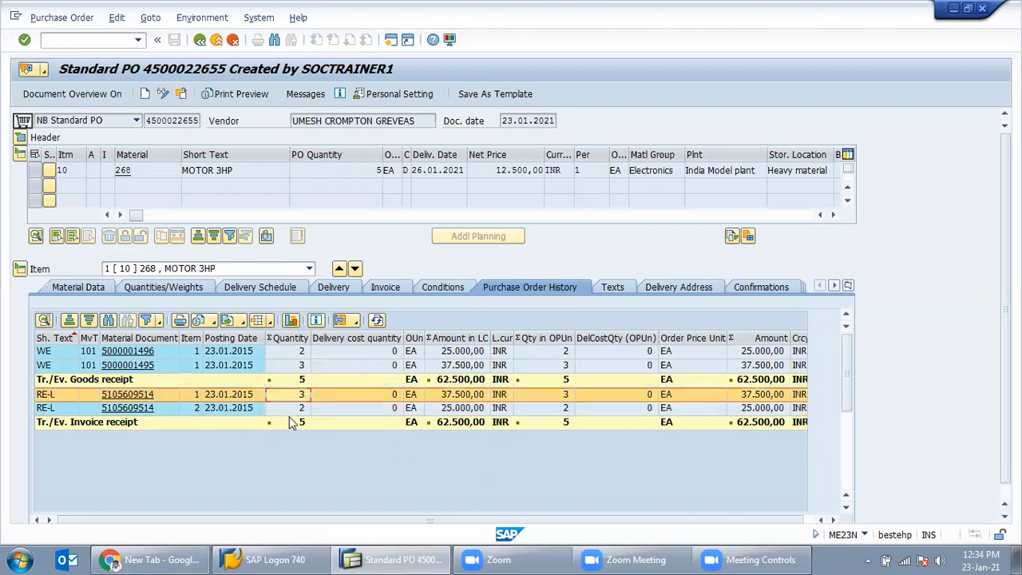
pyautogui.click(296, 410)
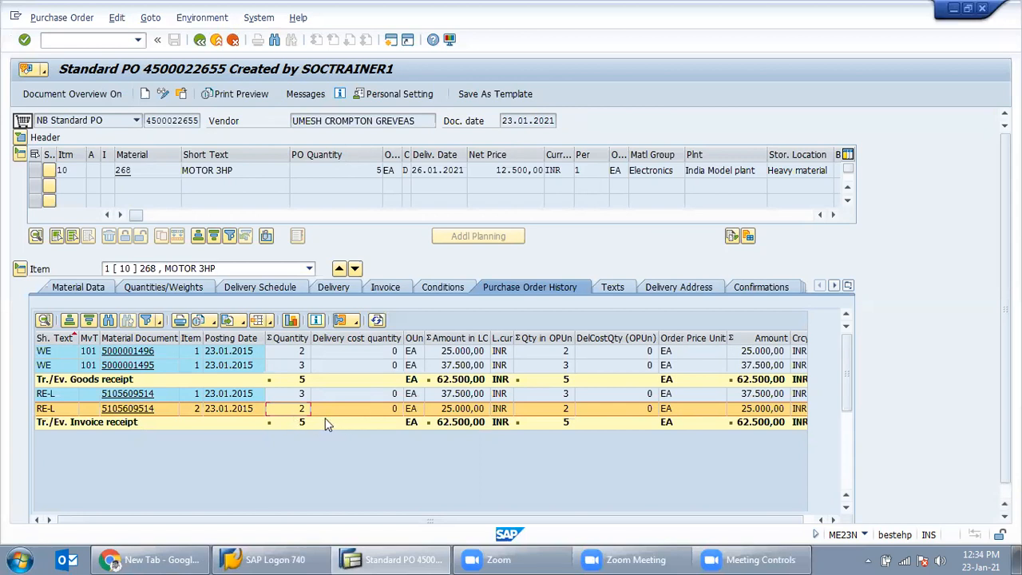
pyautogui.click(201, 45)
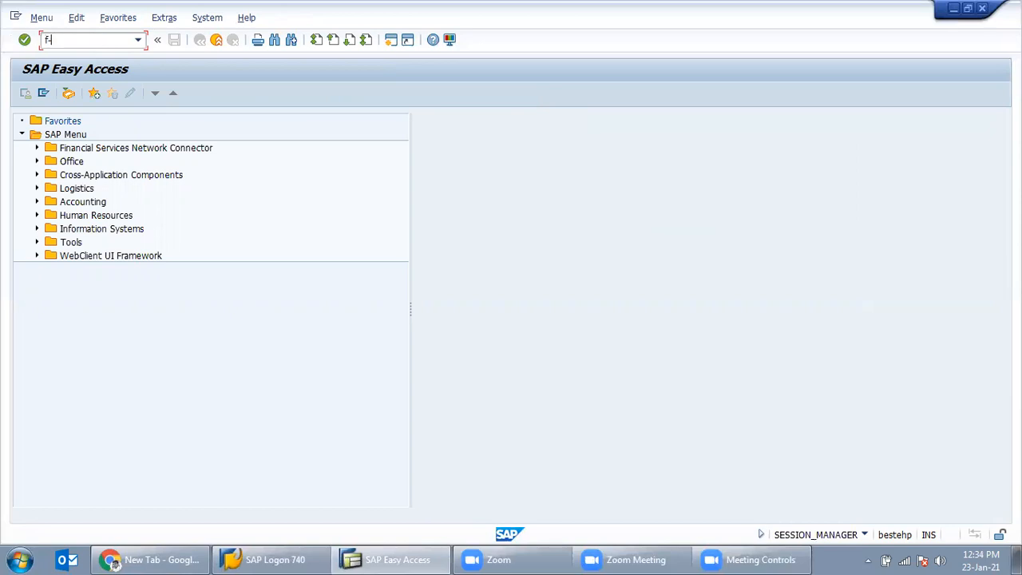
# Step: Start FBL1N selecting All items, including Special G/L transactions and Noted items
pyautogui.write('53')
pyautogui.press('BackSpace')
pyautogui.press('BackSpace')
pyautogui.press('BackSpace')
pyautogui.press('BackSpace')
pyautogui.press('Return')
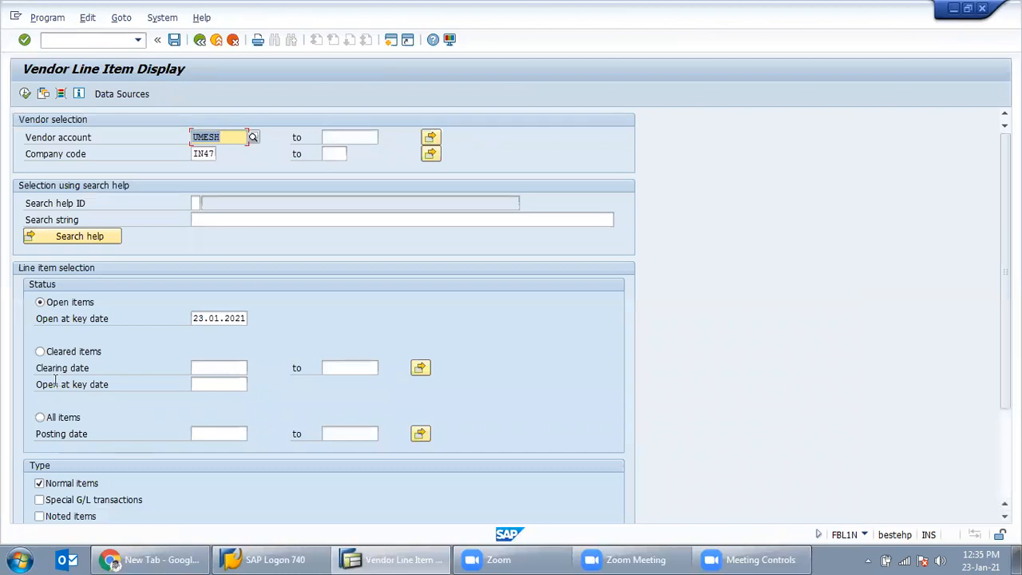
pyautogui.click(60, 417)
pyautogui.click(65, 500)
pyautogui.click(66, 516)
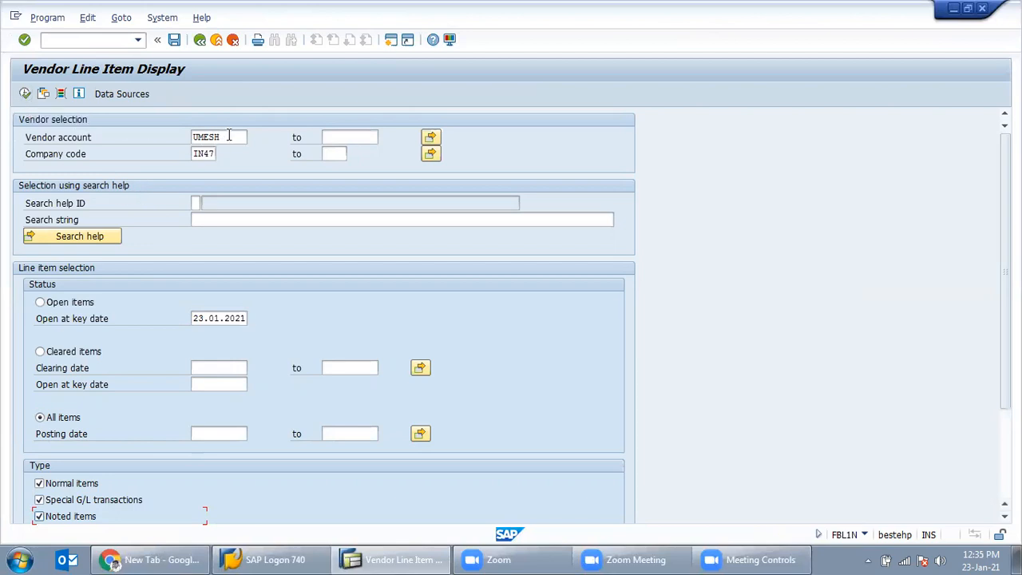
# Step: Review vendor account, company code IN47 and item types, then execute the report
pyautogui.moveTo(229, 136); pyautogui.dragTo(162, 136)
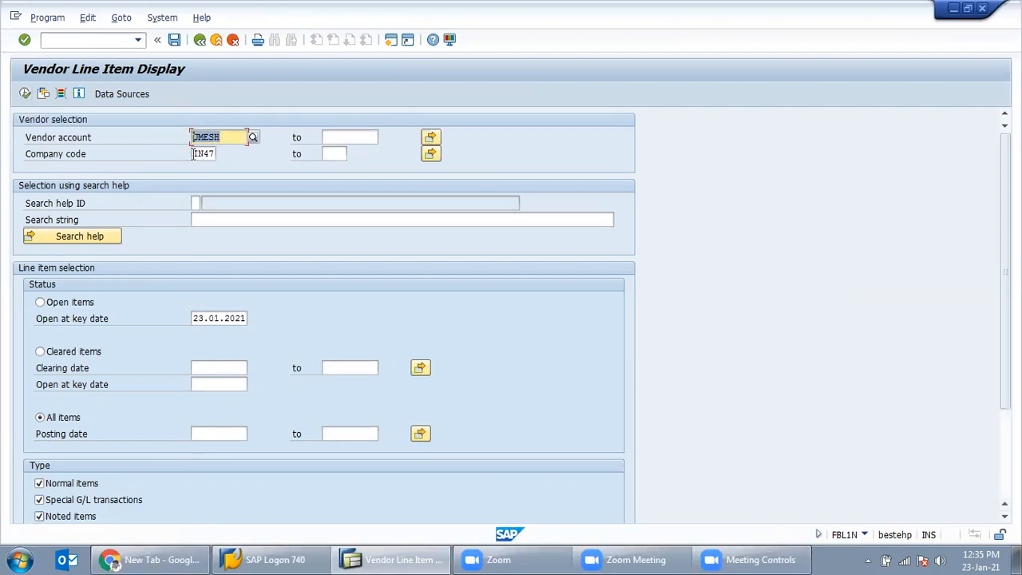
pyautogui.moveTo(215, 154); pyautogui.dragTo(193, 154)
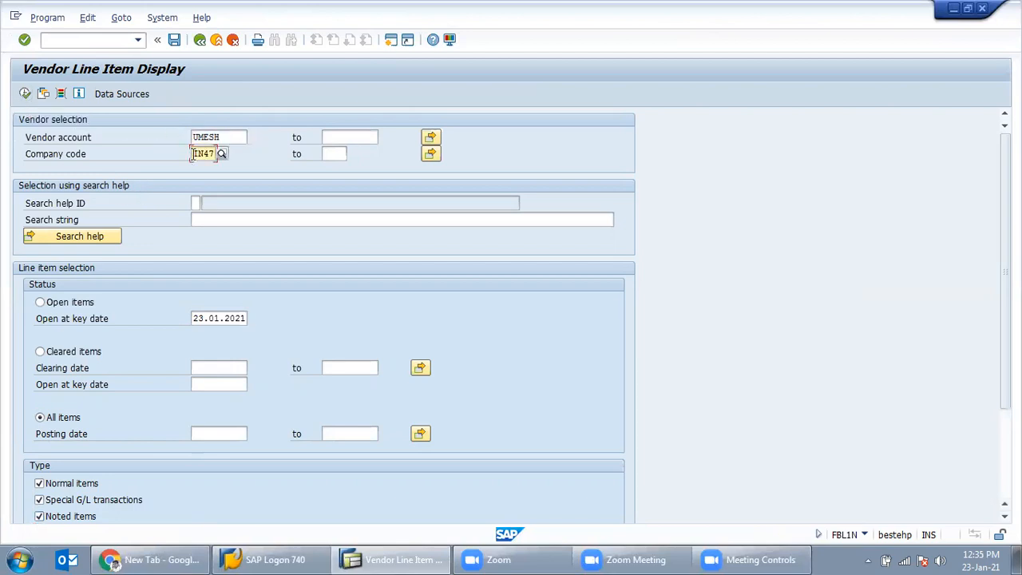
pyautogui.click(57, 420)
pyautogui.click(75, 484)
pyautogui.click(67, 489)
pyautogui.click(64, 501)
pyautogui.click(62, 502)
pyautogui.click(58, 516)
pyautogui.click(58, 517)
pyautogui.moveTo(244, 319); pyautogui.dragTo(194, 324)
pyautogui.click(25, 93)
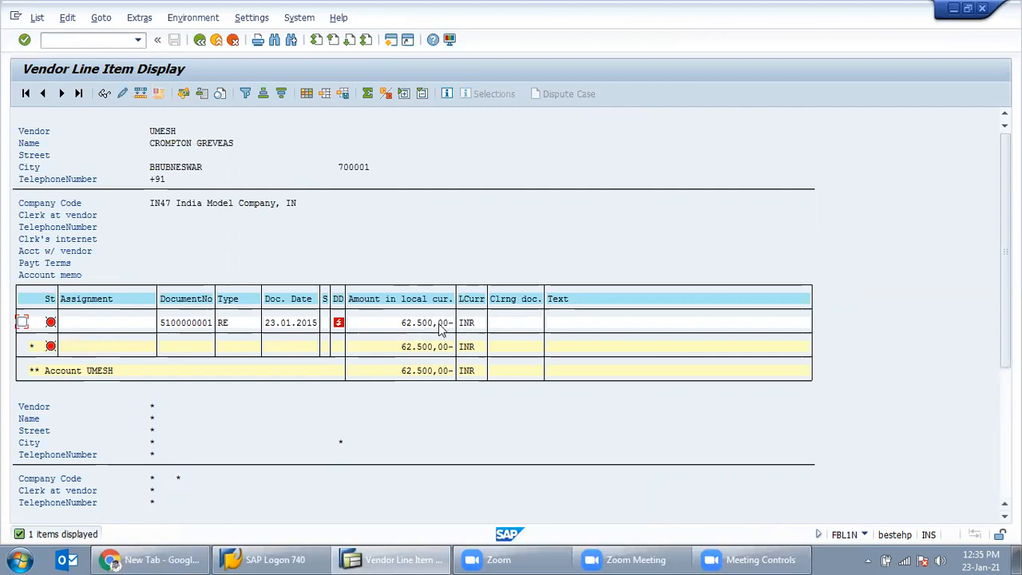
# Step: Open a second session with /omiro and check the PO history invoice receipt total
pyautogui.click(79, 39)
pyautogui.write('/omiro')
pyautogui.press('Return')
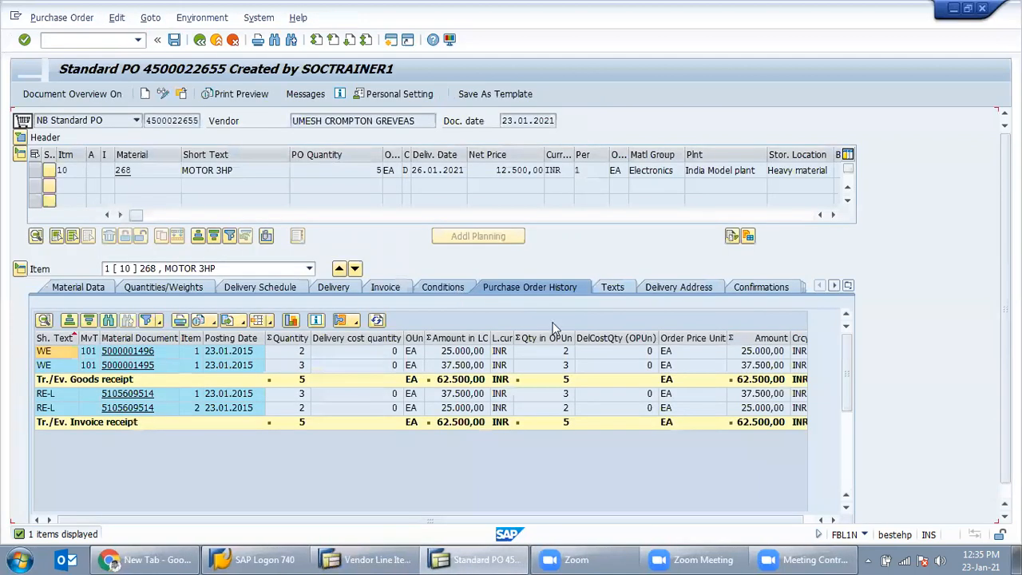
pyautogui.click(447, 427)
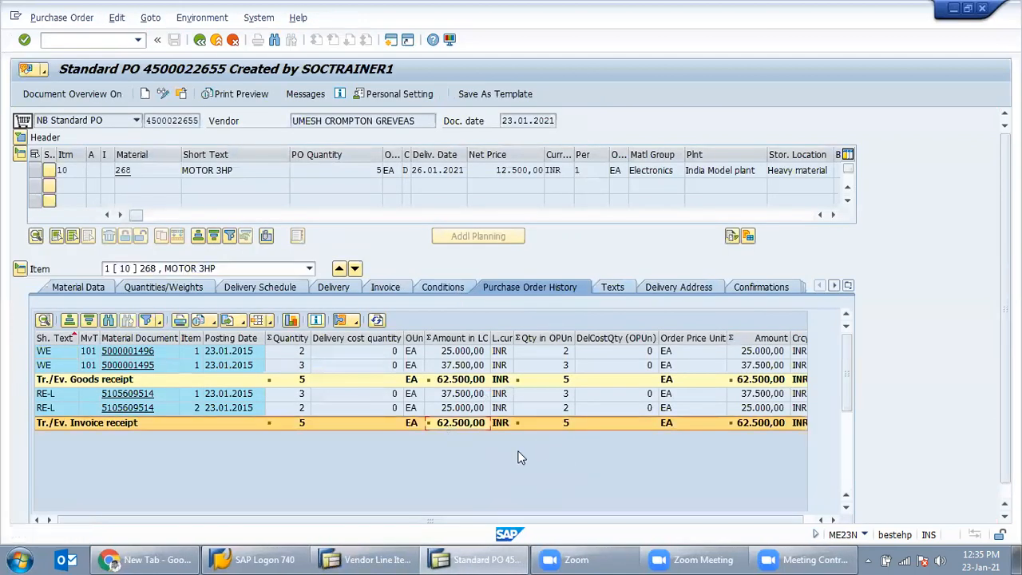
pyautogui.click(369, 560)
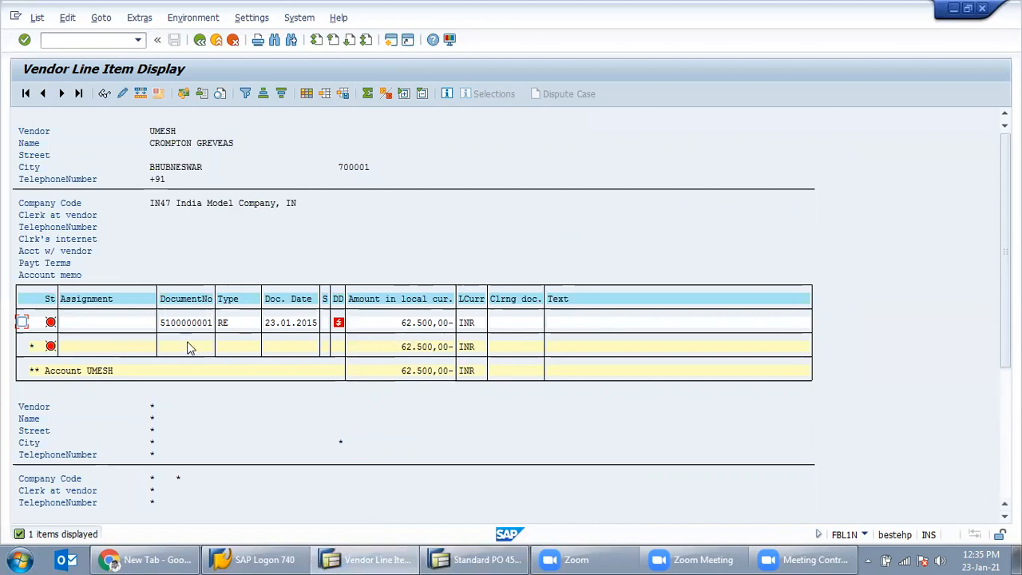
# Step: Close the FBL1N report, the purchase order display and the extra session
pyautogui.click(201, 41)
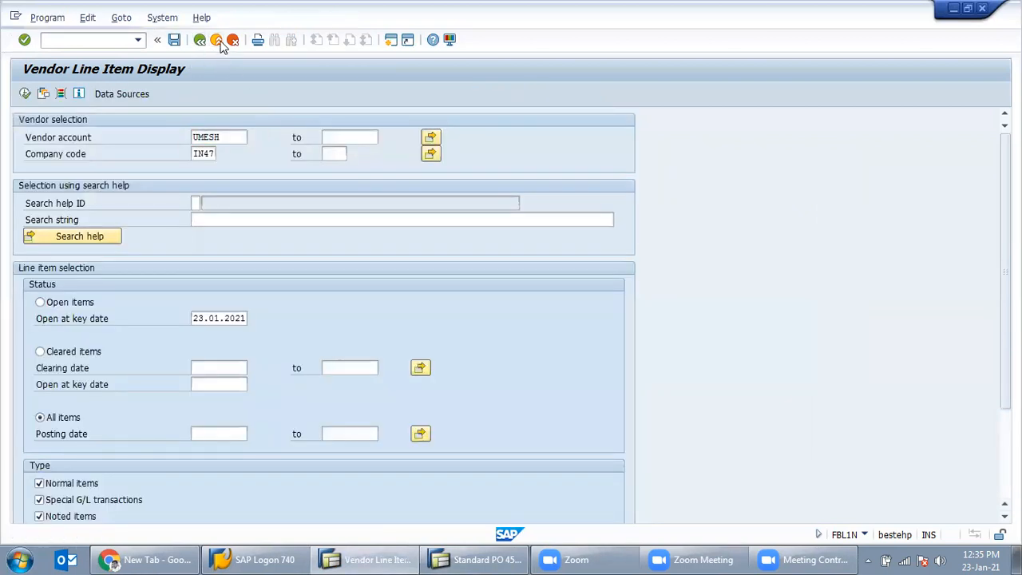
pyautogui.click(217, 41)
pyautogui.click(475, 559)
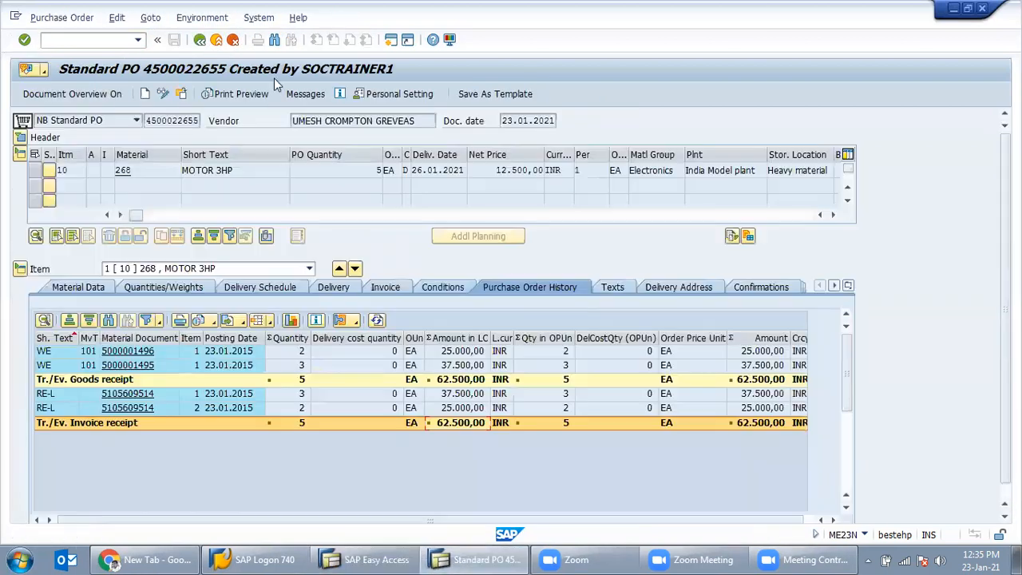
pyautogui.click(216, 41)
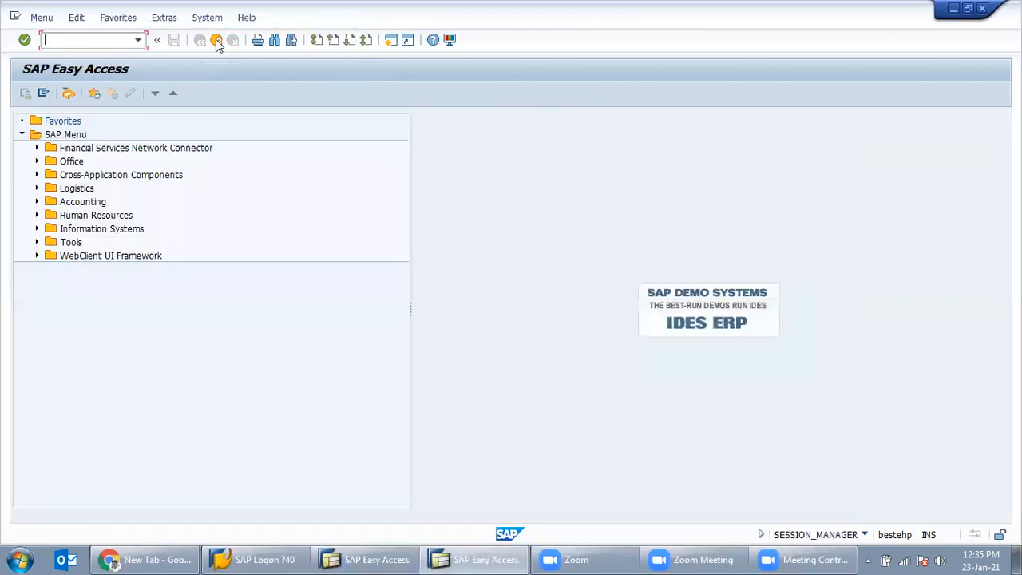
pyautogui.click(217, 41)
pyautogui.click(117, 44)
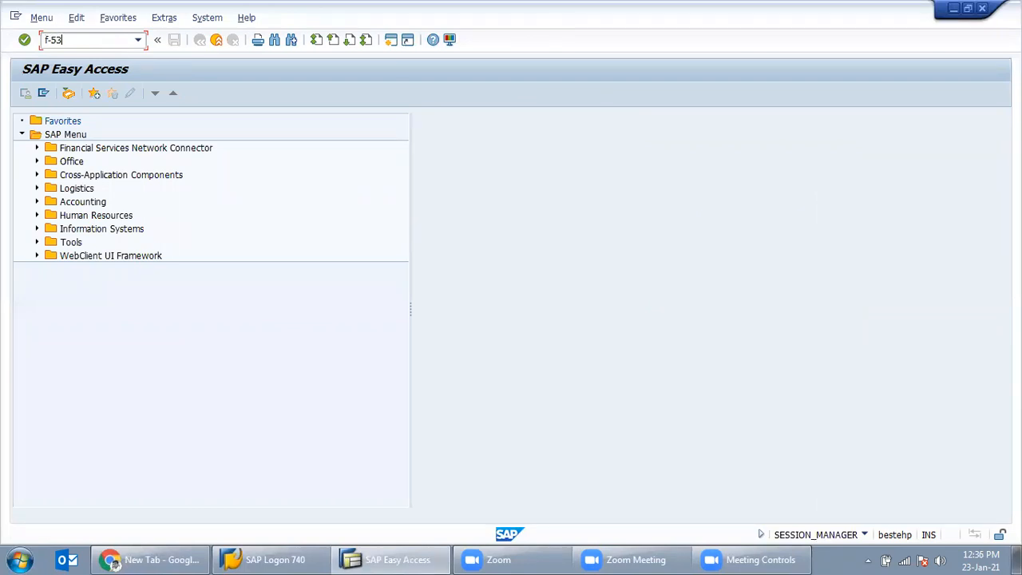
# Step: Start F-53 with document and posting date 23.01.2015 and document type KZ
pyautogui.write('f-53')
pyautogui.press('Return')
pyautogui.write('23.01.2015')
pyautogui.press('Tab')
pyautogui.press('Tab')
pyautogui.press('Tab')
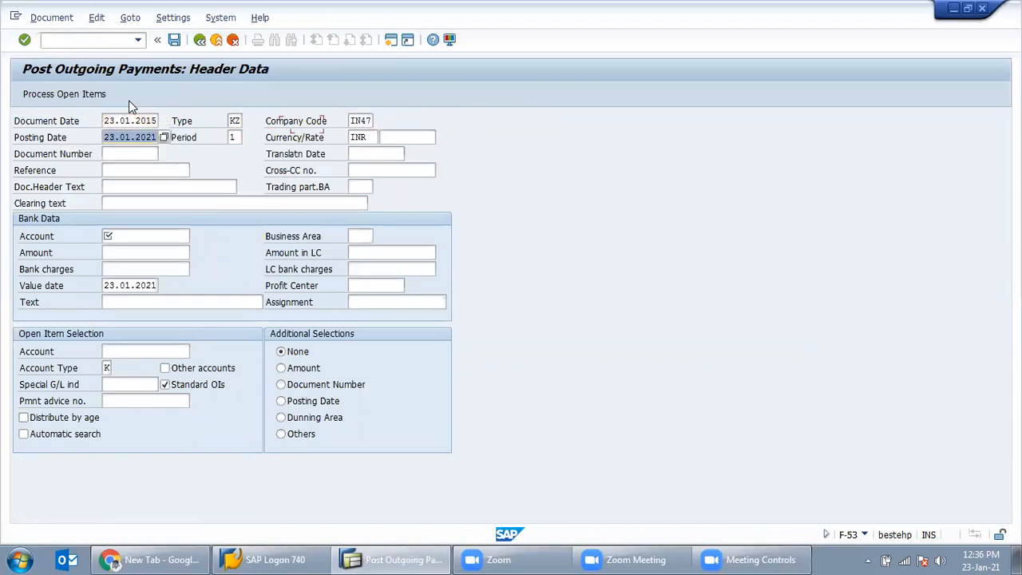
pyautogui.click(235, 120)
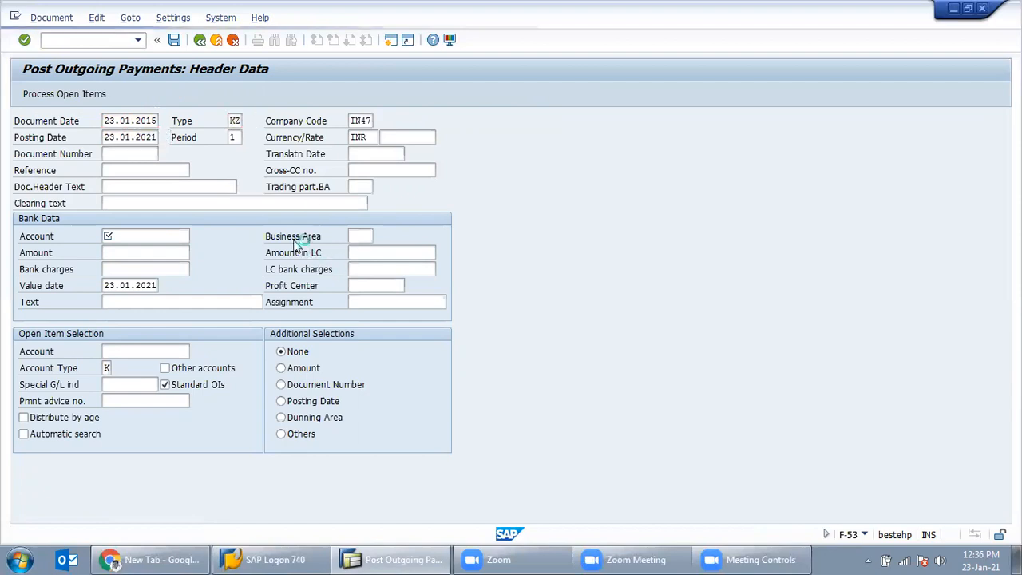
pyautogui.scroll(-5, 344, 406)
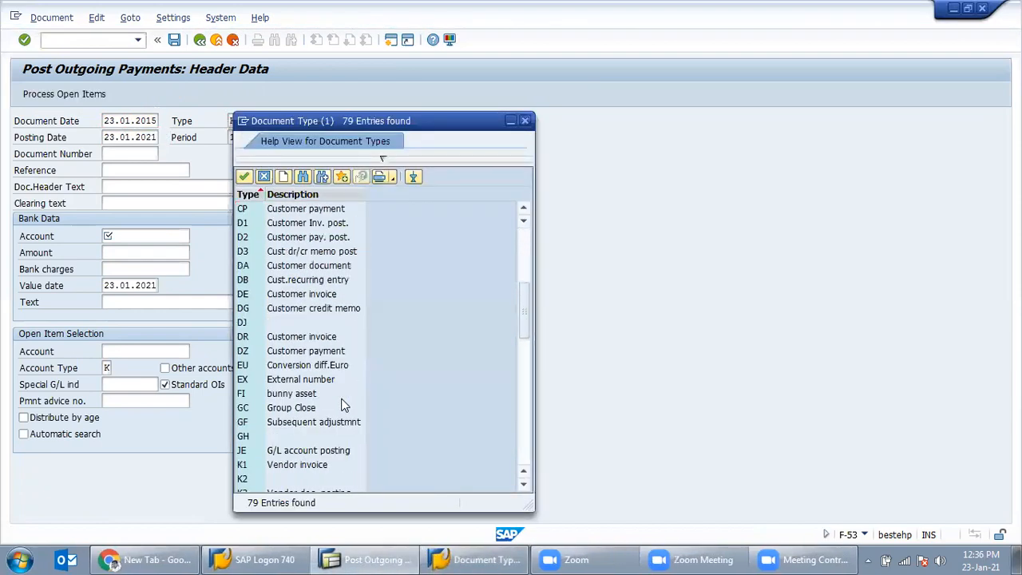
pyautogui.scroll(-3, 343, 406)
pyautogui.click(274, 450)
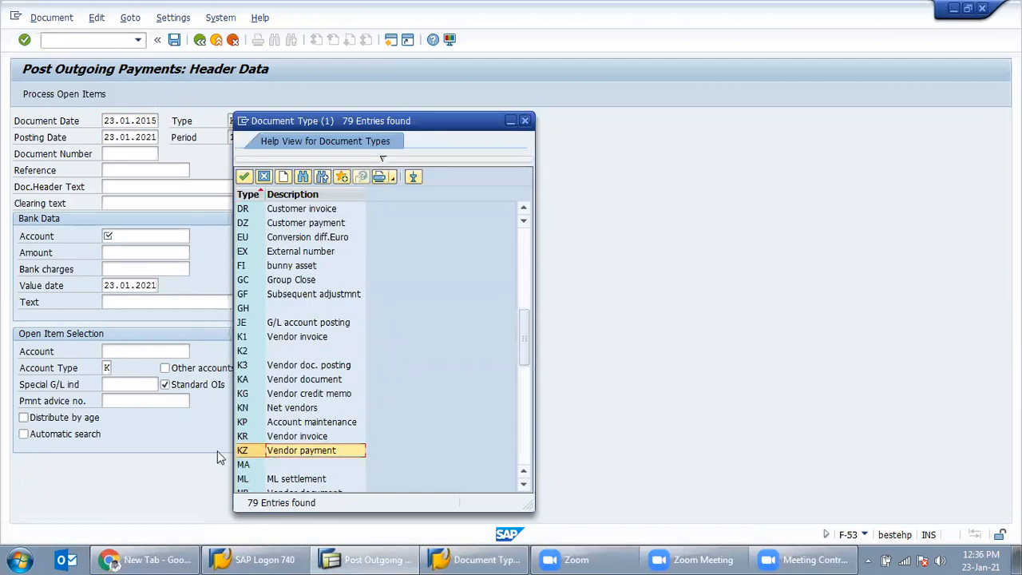
pyautogui.press('Up')
pyautogui.click(297, 452)
pyautogui.doubleClick(295, 451)
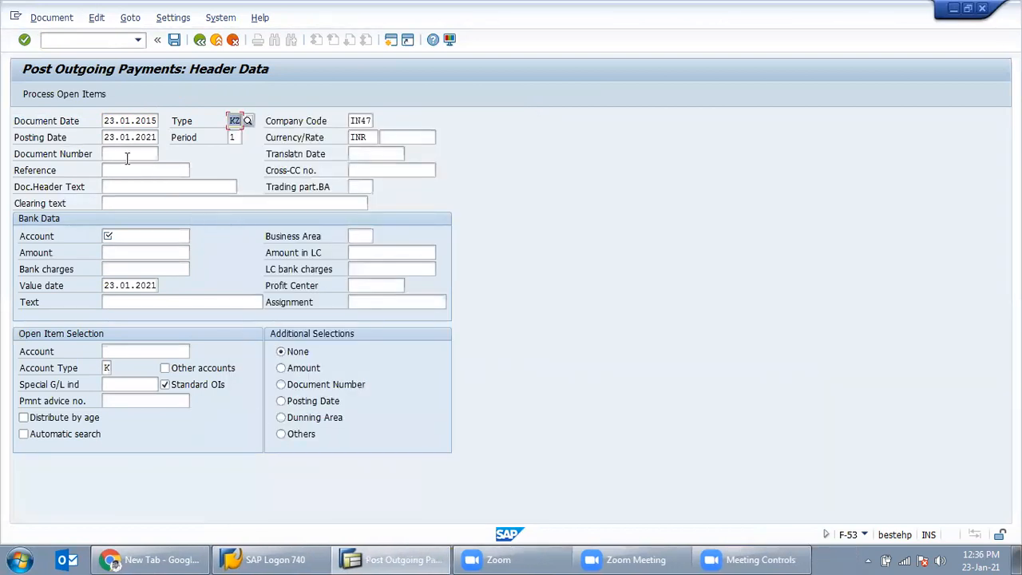
pyautogui.moveTo(145, 139); pyautogui.dragTo(200, 139)
pyautogui.write('1')
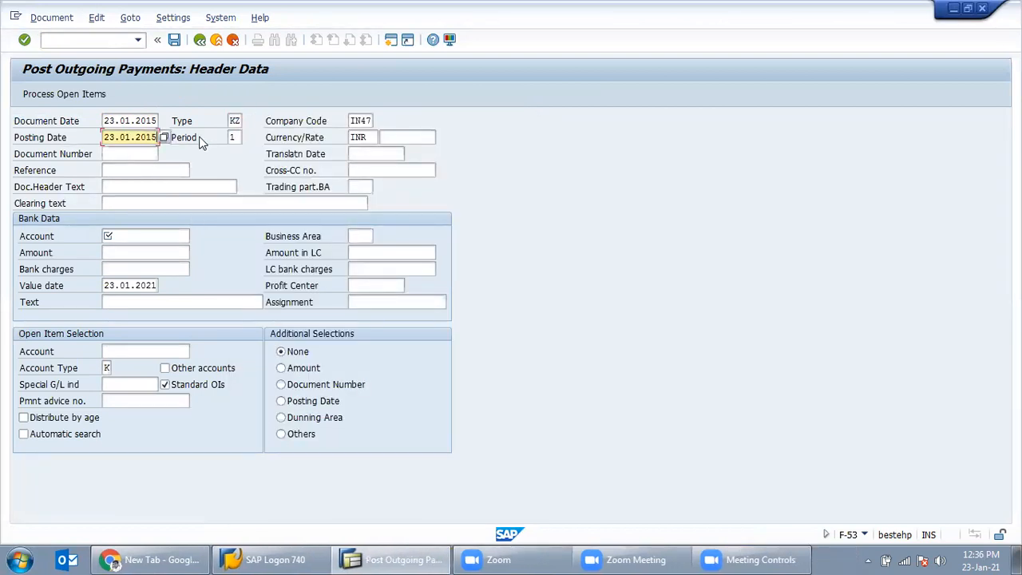
# Step: Enter clearing text 'Being Payment made to Prompton Greveas'
pyautogui.click(141, 203)
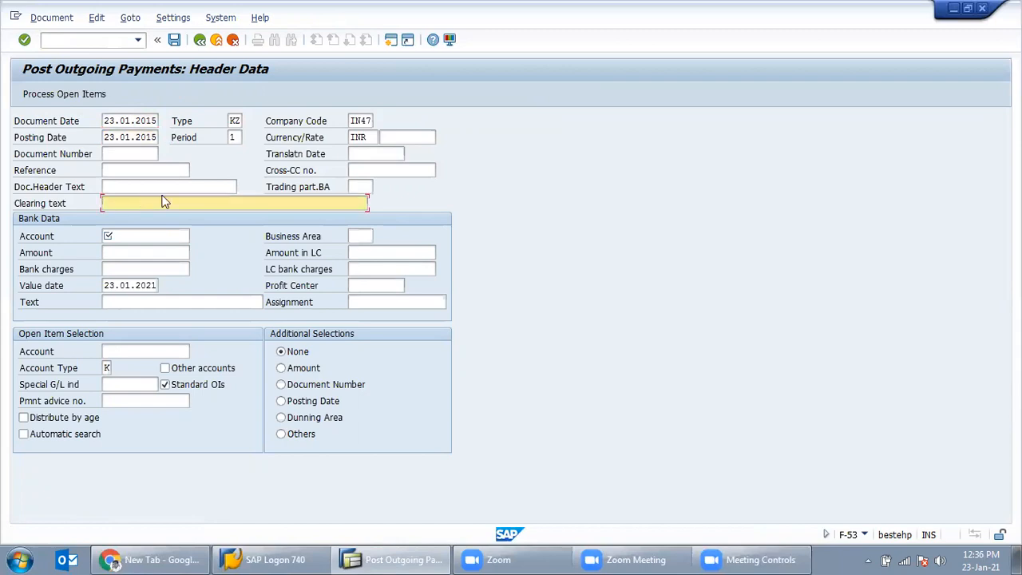
pyautogui.click(177, 187)
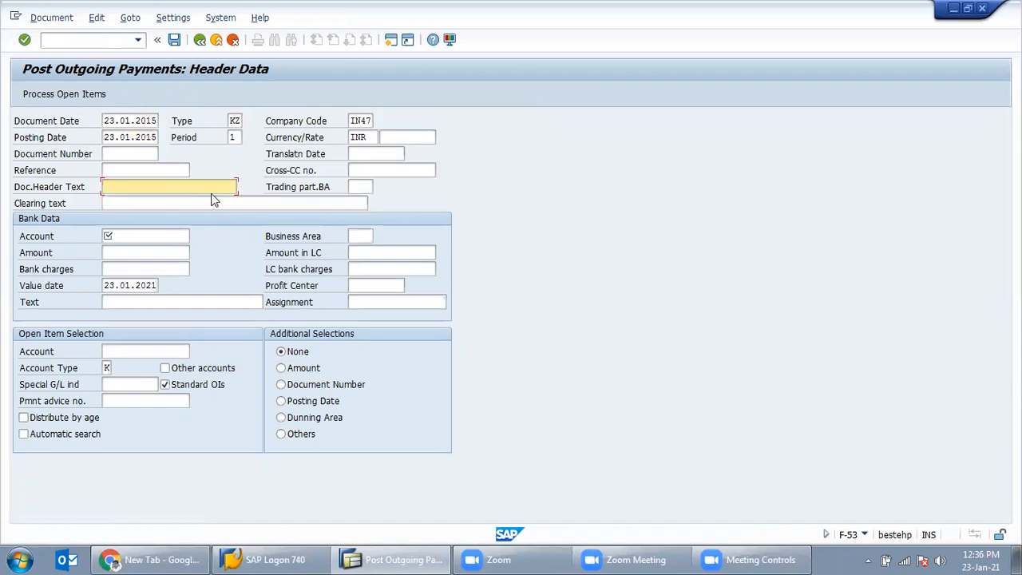
pyautogui.click(208, 204)
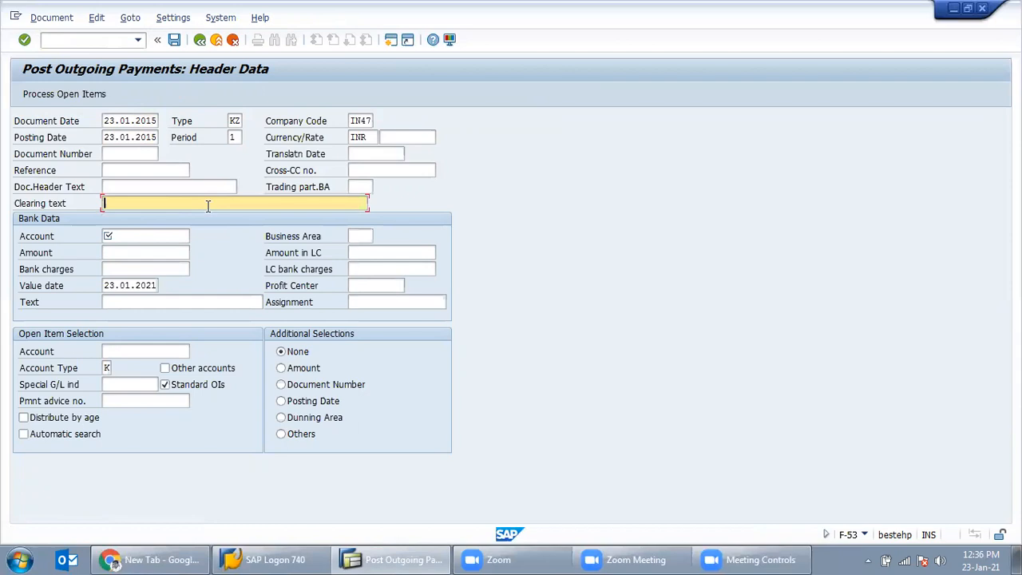
pyautogui.write('Be')
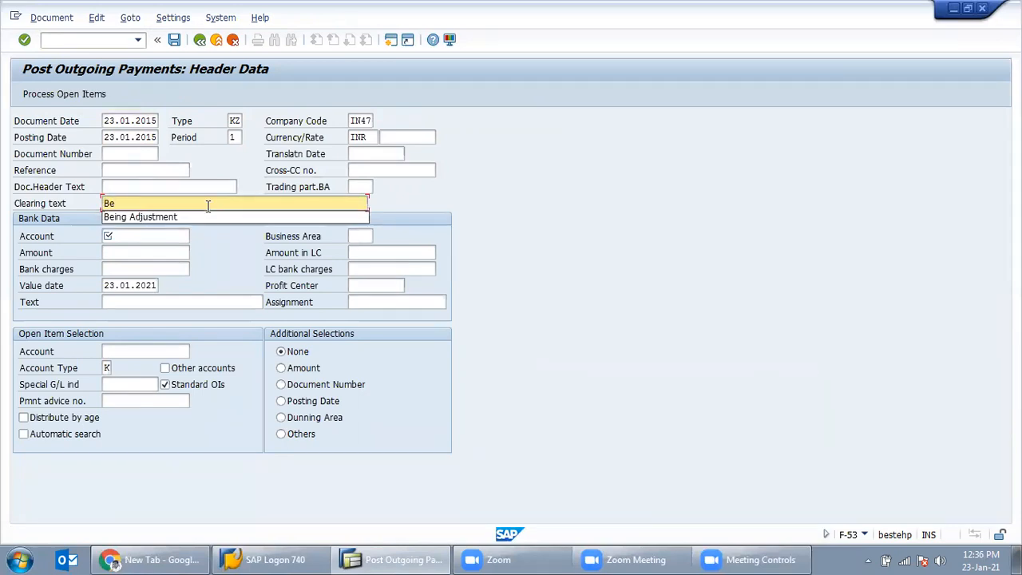
pyautogui.write('ing Payment made to')
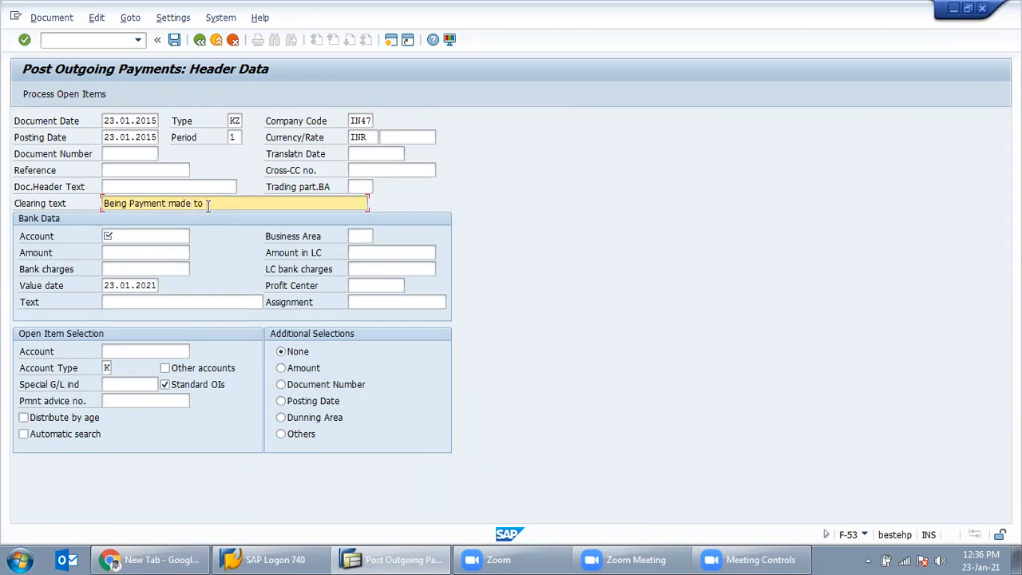
pyautogui.write(' Prompton Greveas')
pyautogui.click(152, 240)
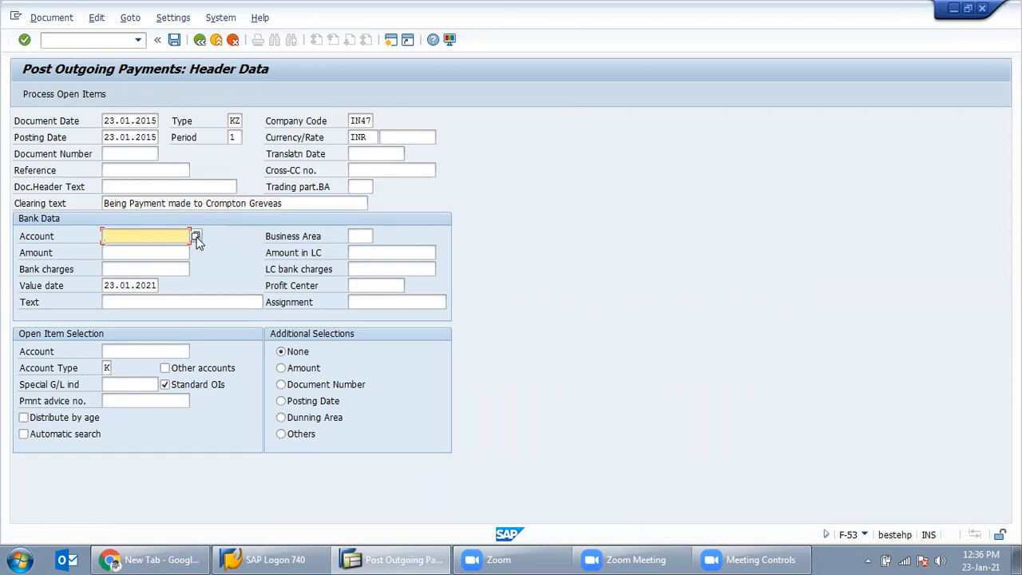
pyautogui.click(196, 238)
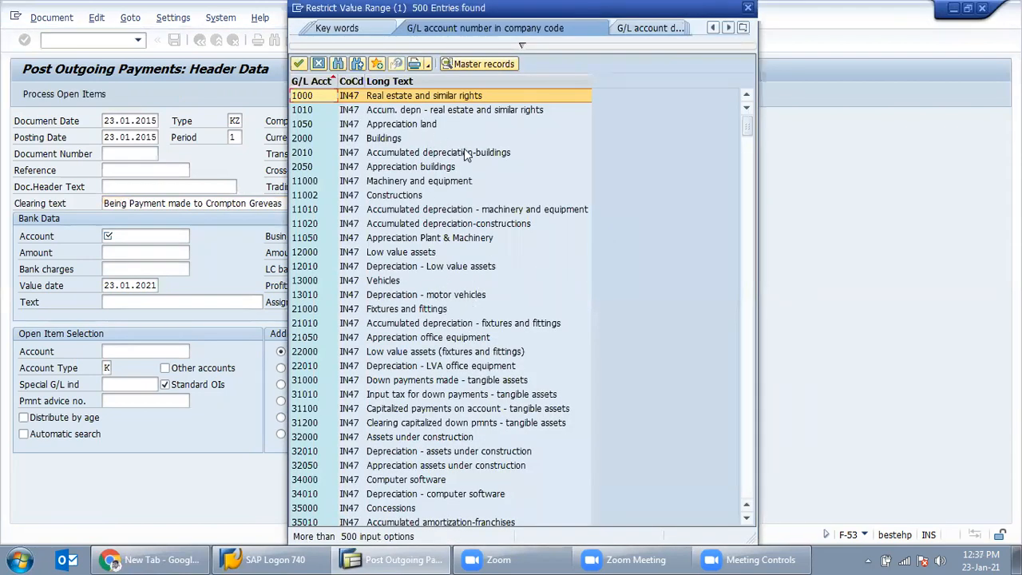
# Step: Choose Dresdner Bank account 113200, amount 62500 and value date 23.01.2015
pyautogui.scroll(-9, 490, 287)
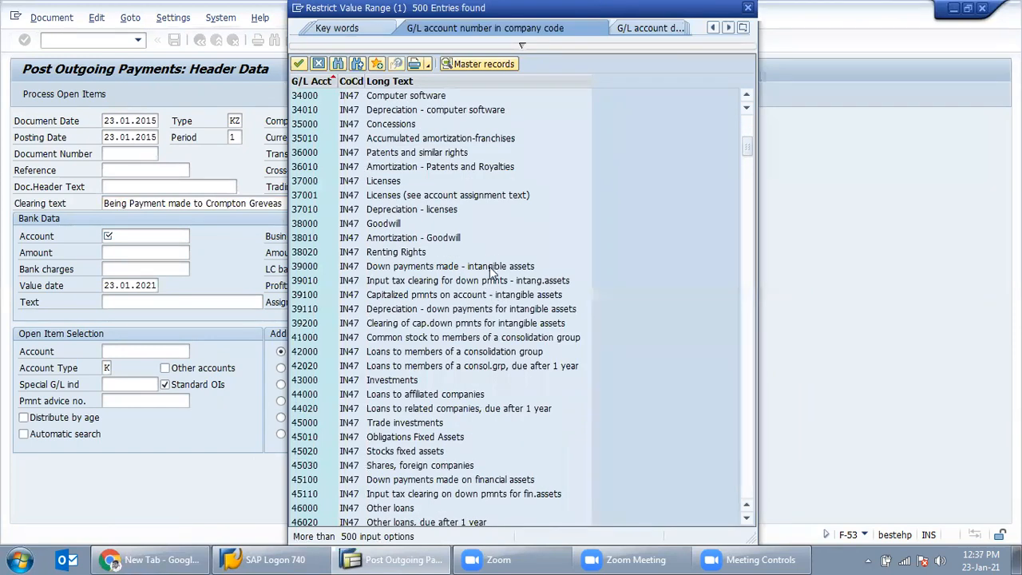
pyautogui.scroll(-5, 489, 293)
pyautogui.scroll(-6, 574, 312)
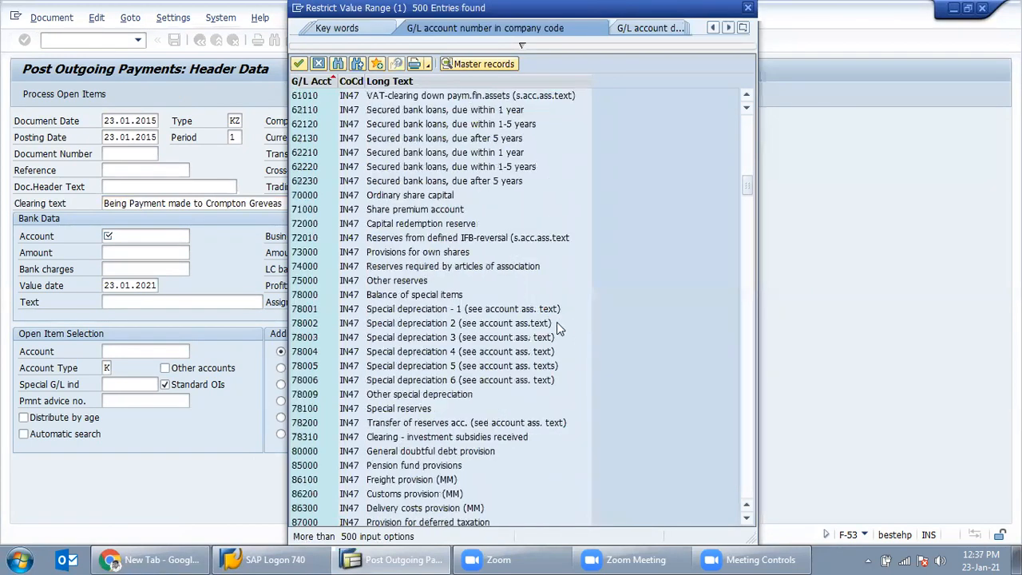
pyautogui.scroll(-6, 531, 327)
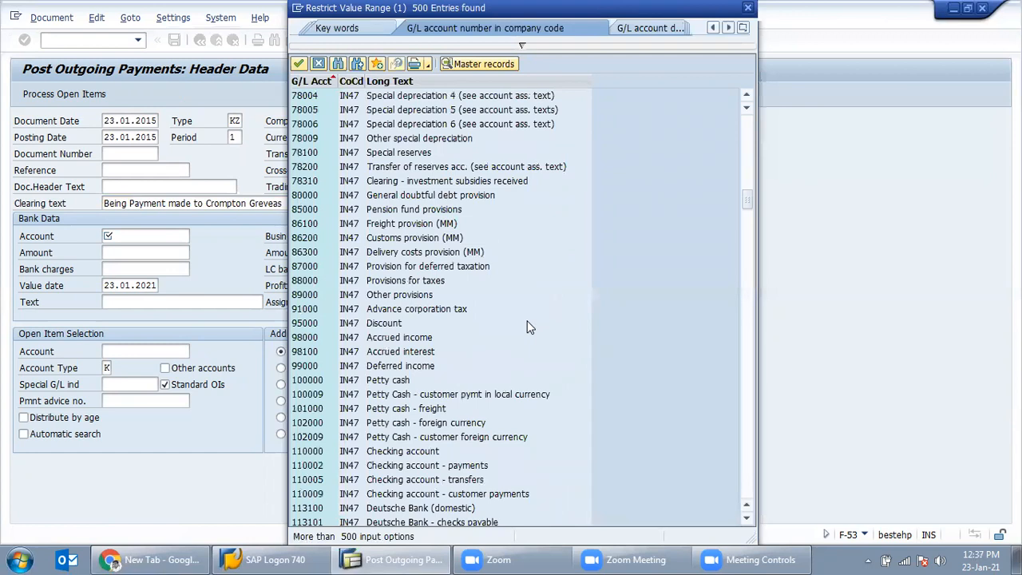
pyautogui.scroll(-10, 531, 328)
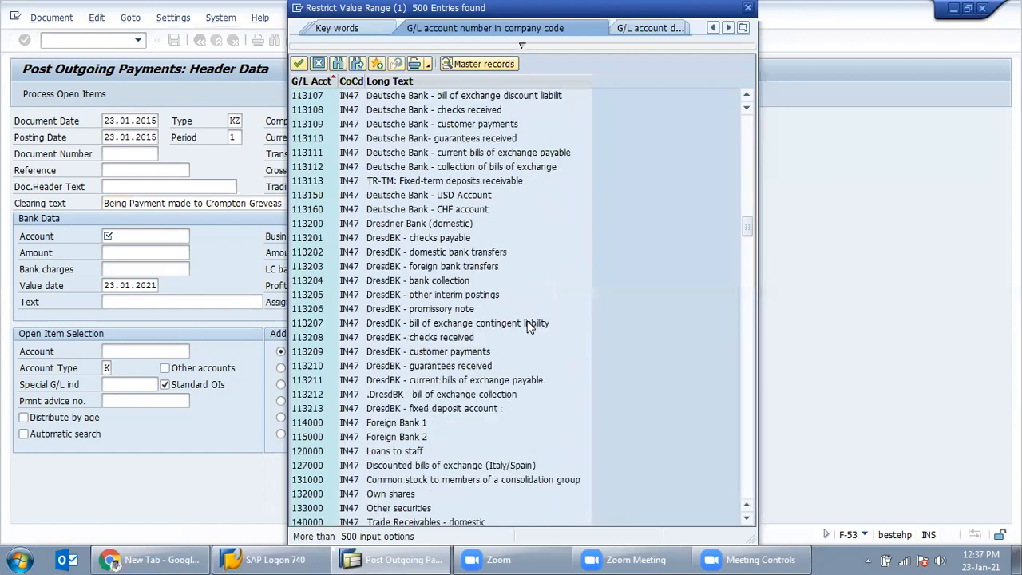
pyautogui.doubleClick(445, 225)
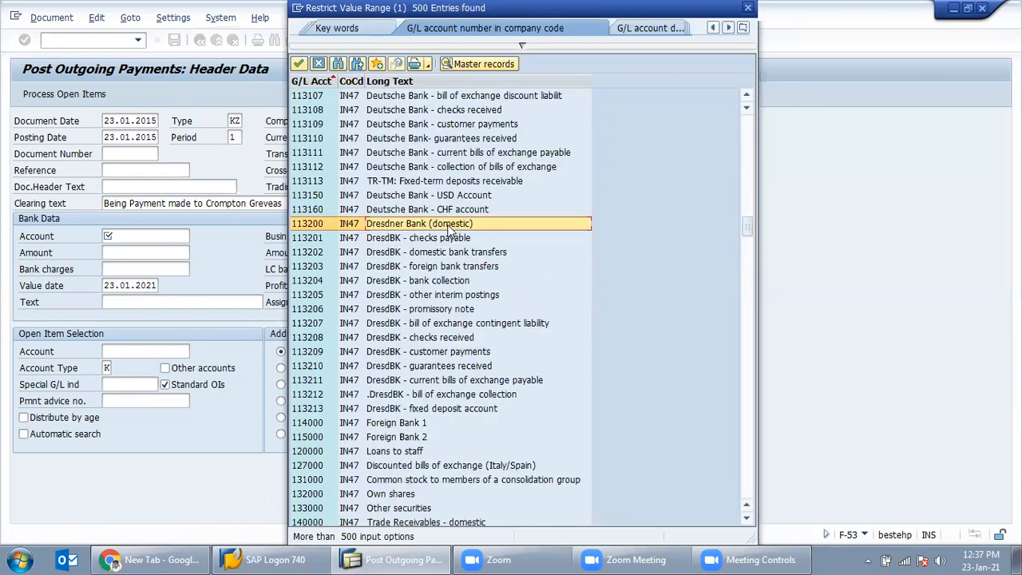
pyautogui.click(141, 254)
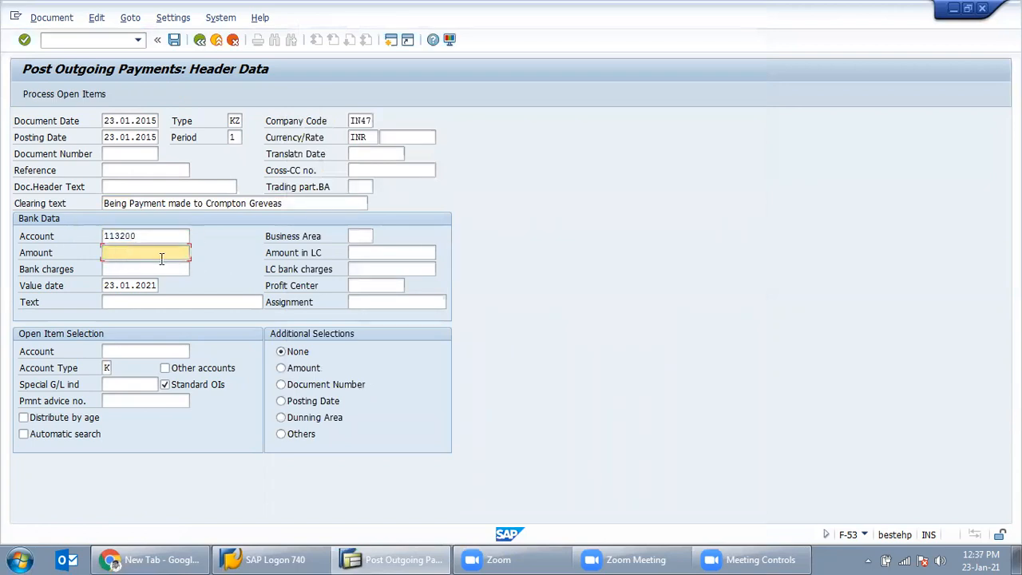
pyautogui.write('62500')
pyautogui.click(148, 286)
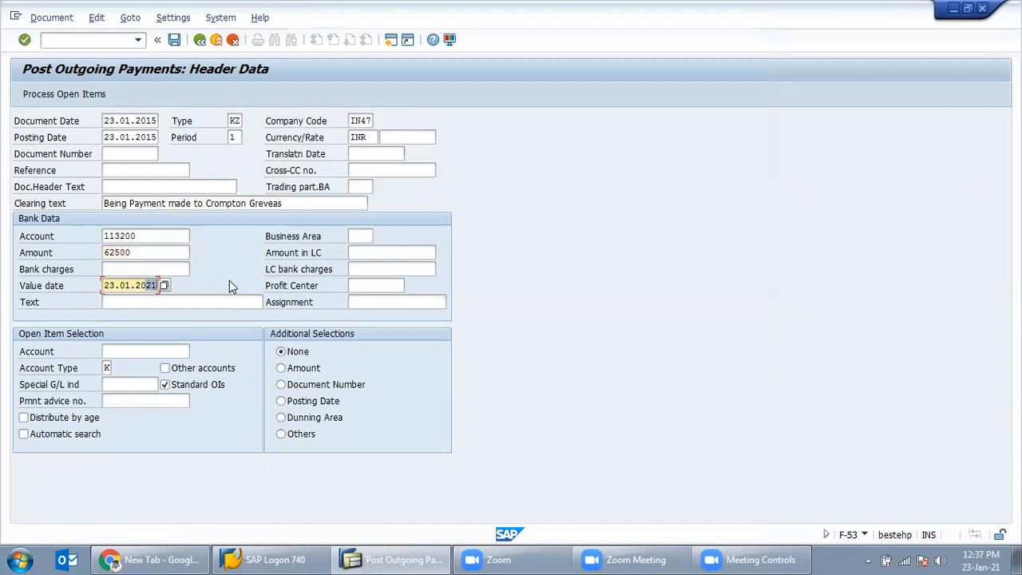
pyautogui.write('15')
# Step: Copy the clearing text into the item Text and enter the vendor account for open items
pyautogui.click(196, 305)
pyautogui.moveTo(294, 204); pyautogui.dragTo(86, 203)
pyautogui.hotkey('ctrl', 'c')
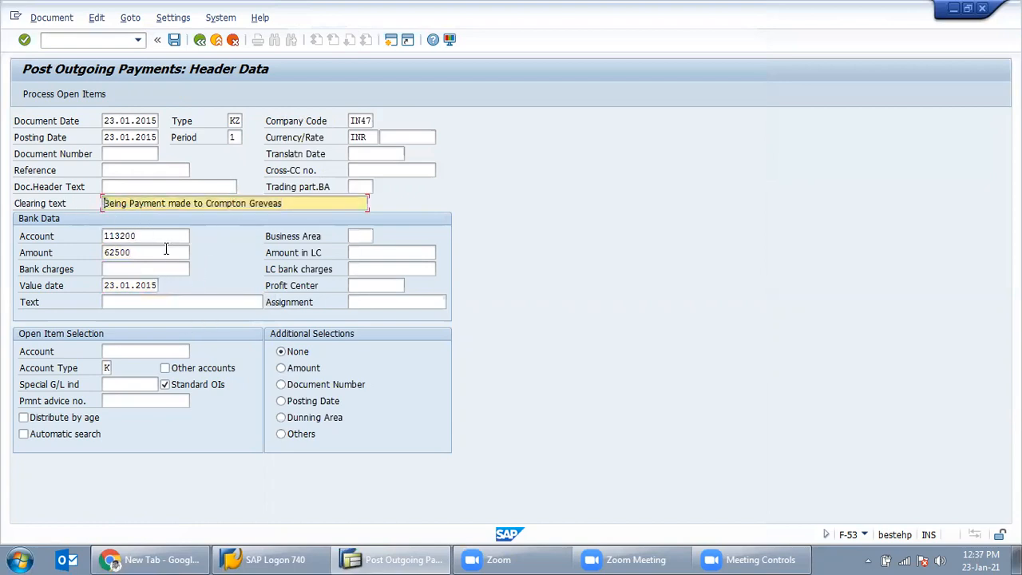
pyautogui.click(168, 302)
pyautogui.hotkey('ctrl', 'v')
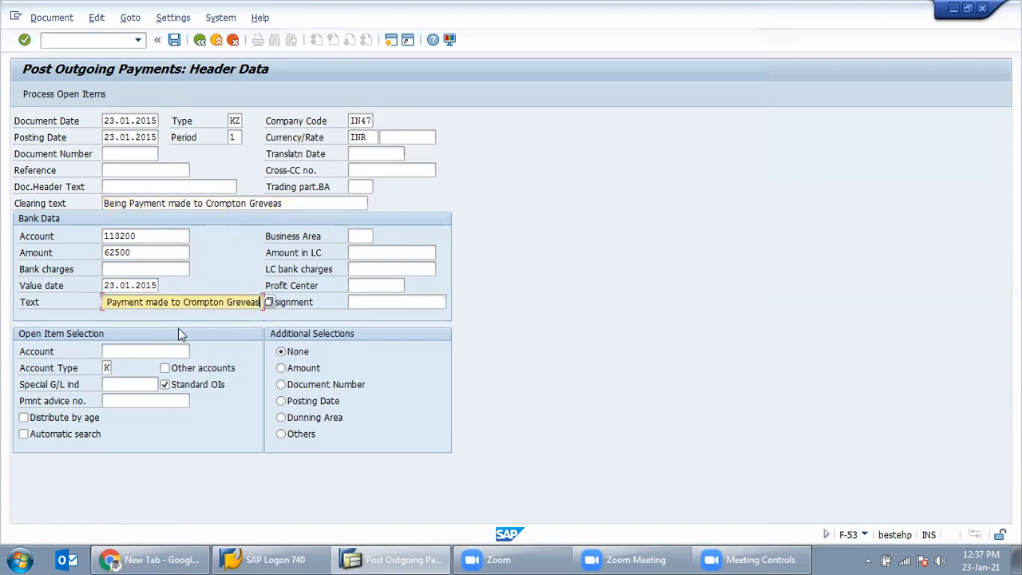
pyautogui.click(137, 351)
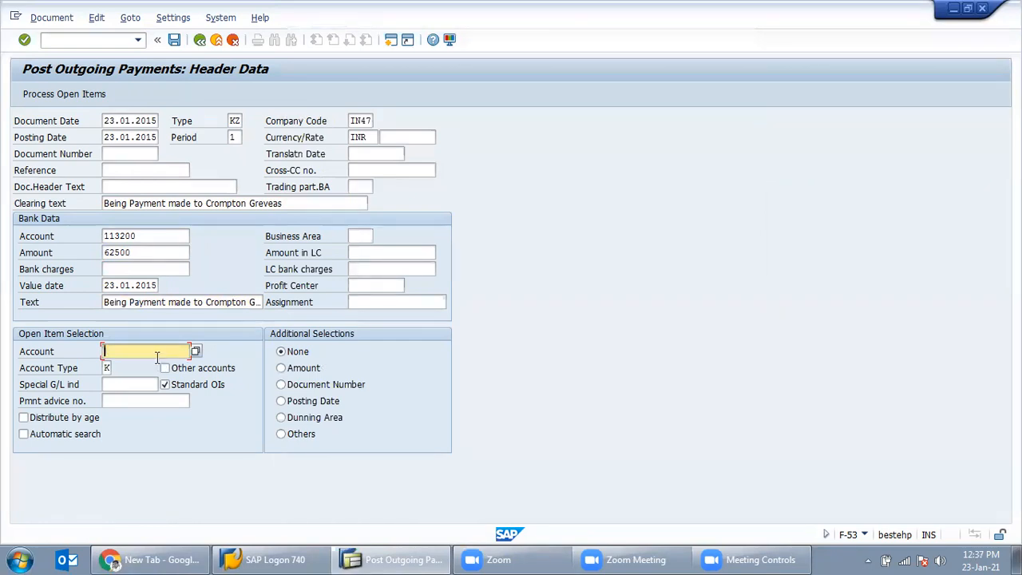
pyautogui.write('UMESH')
pyautogui.click(124, 383)
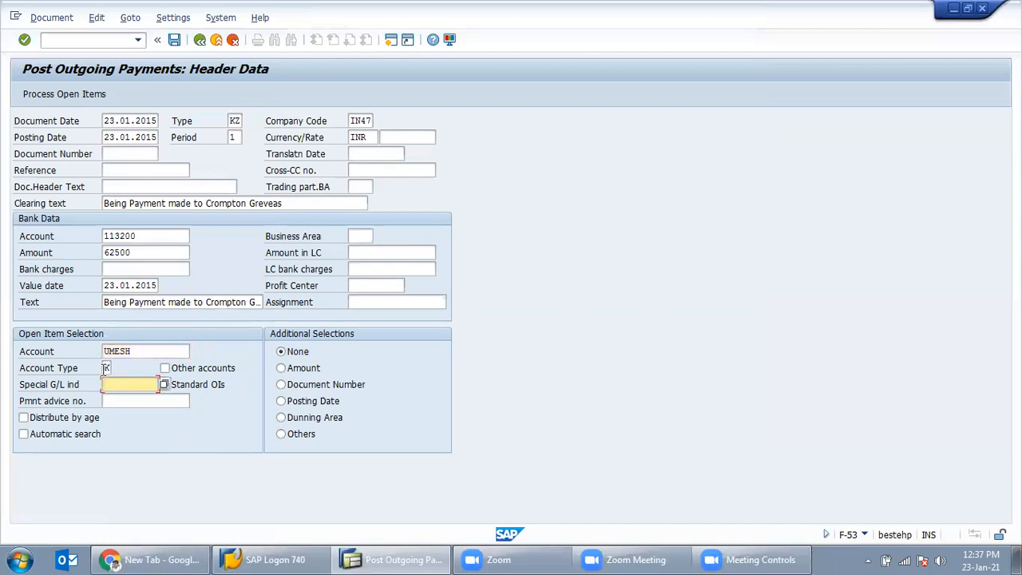
pyautogui.click(104, 368)
pyautogui.click(118, 371)
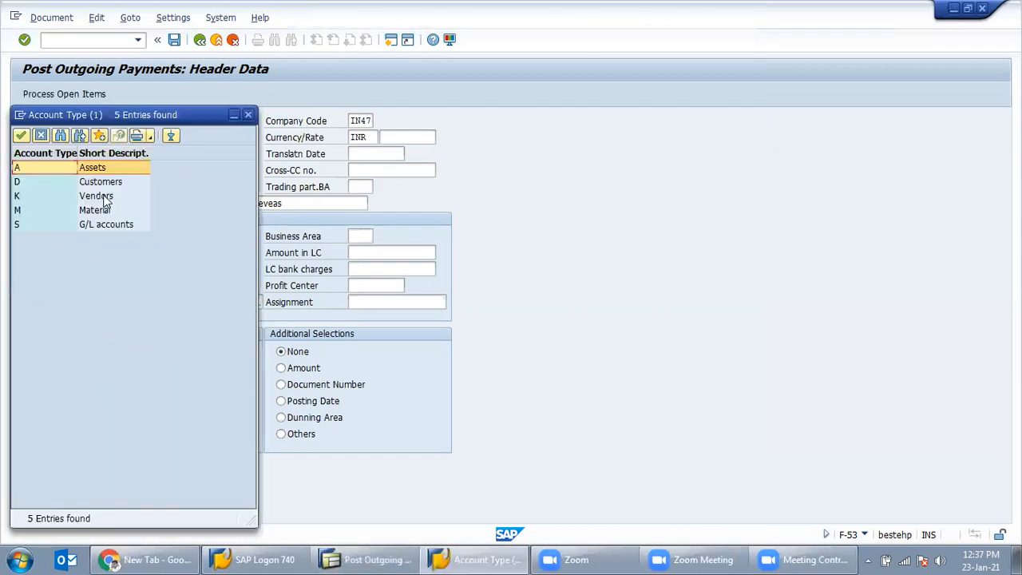
pyautogui.click(103, 198)
pyautogui.click(97, 212)
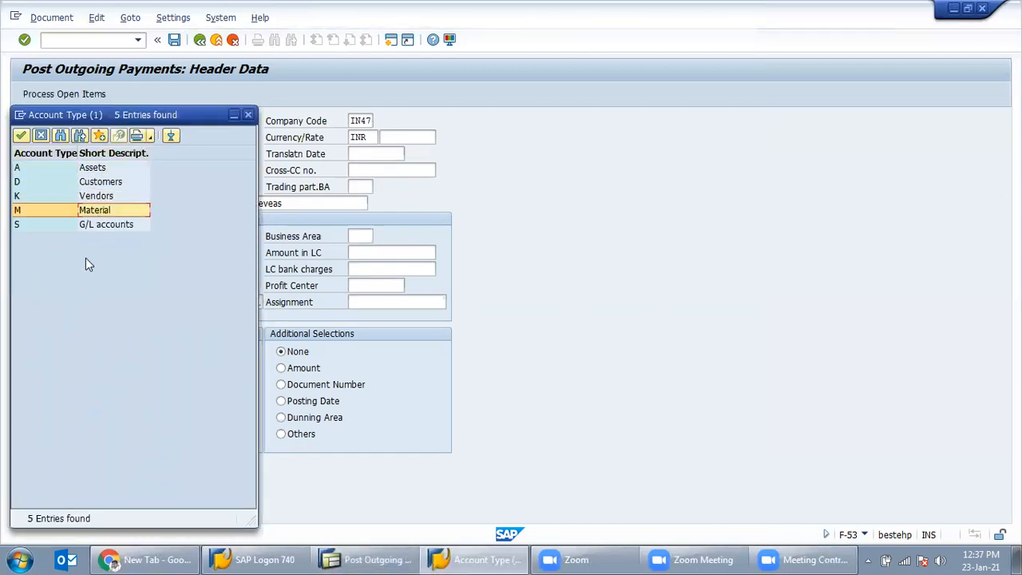
pyautogui.click(101, 225)
pyautogui.click(96, 170)
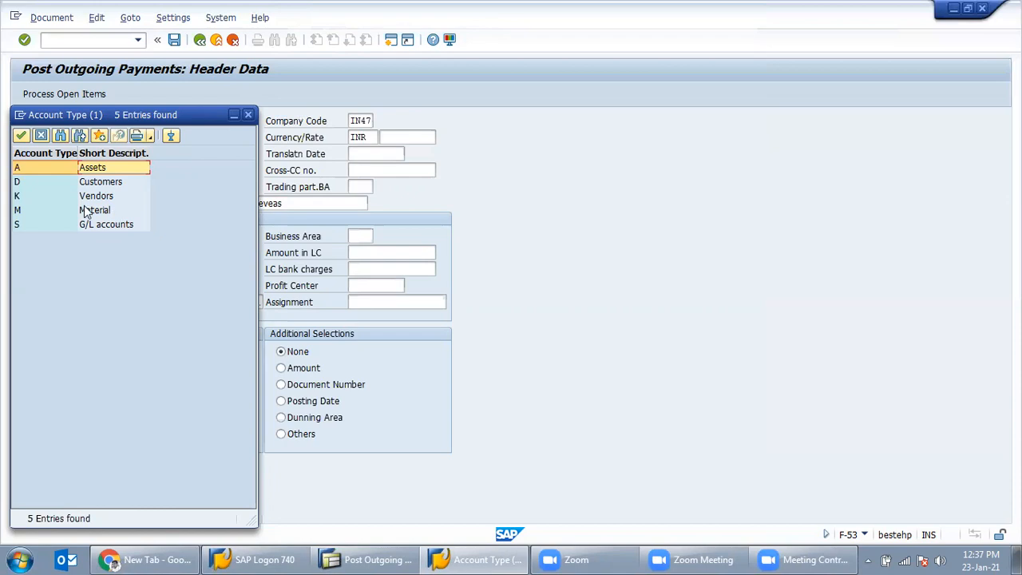
pyautogui.click(110, 198)
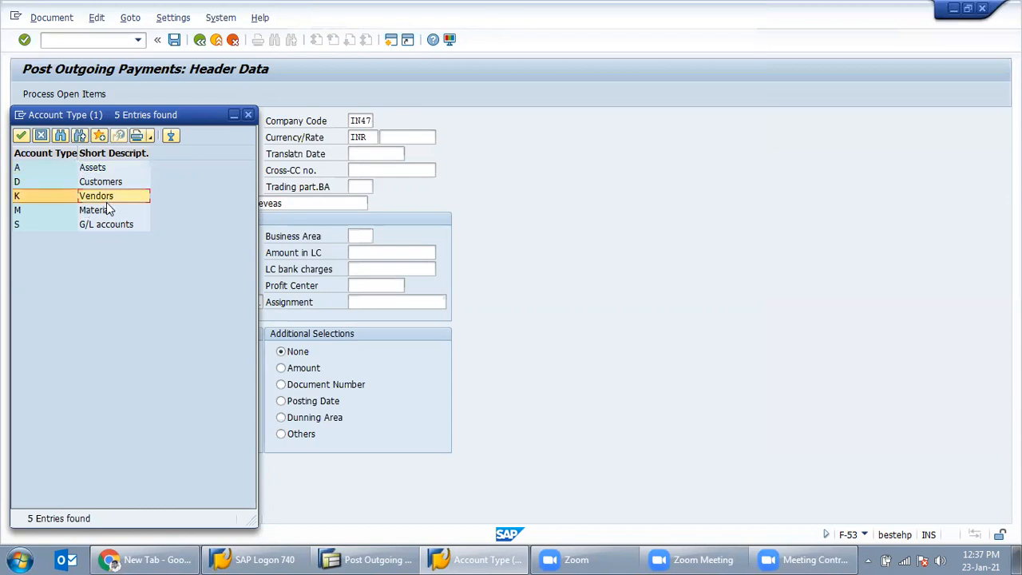
pyautogui.doubleClick(124, 197)
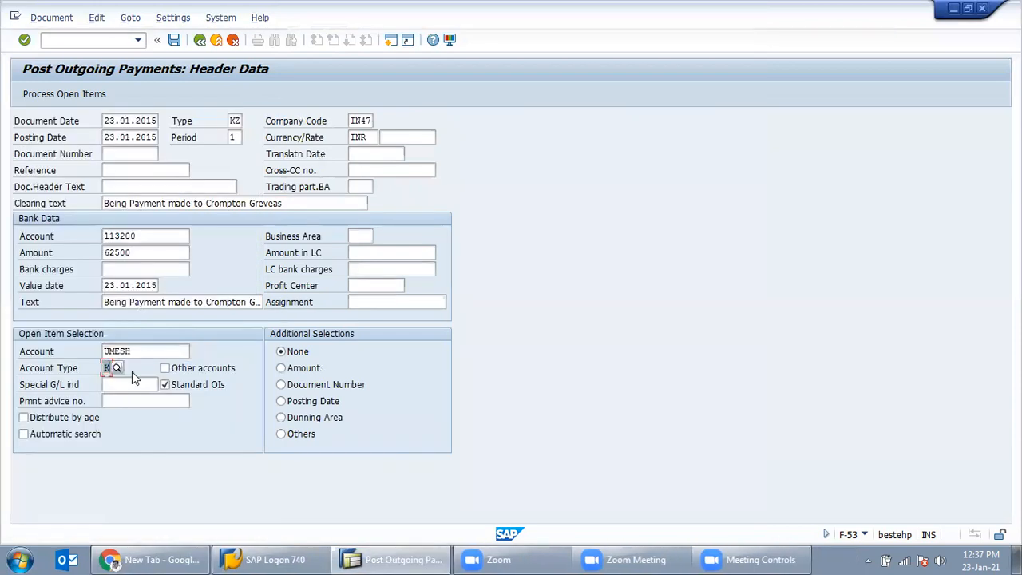
pyautogui.click(137, 381)
pyautogui.press('Return')
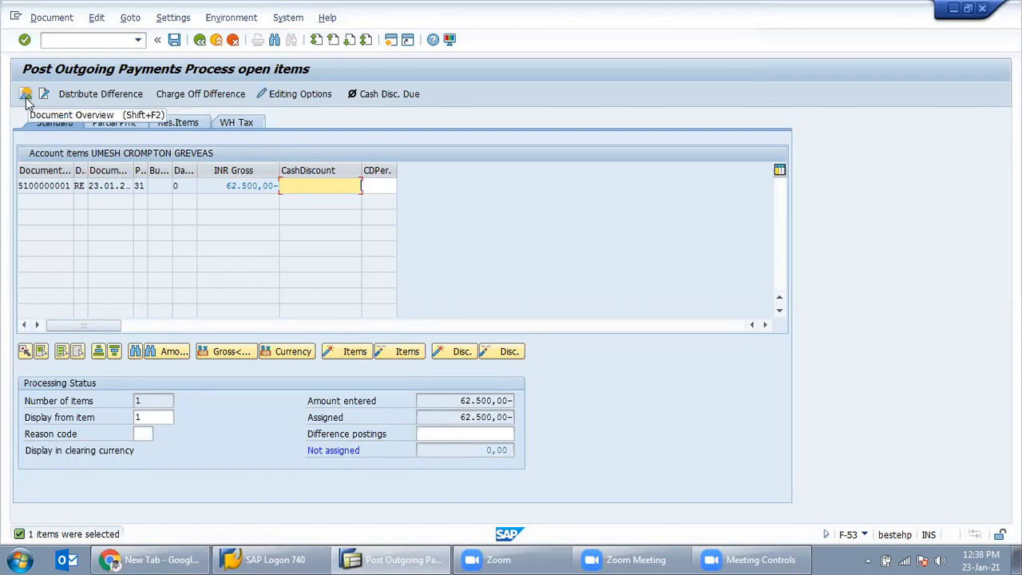
# Step: Simulate the payment, check the Dresdner Bank and 62.500,00 vendor lines, and post it
pyautogui.click(49, 18)
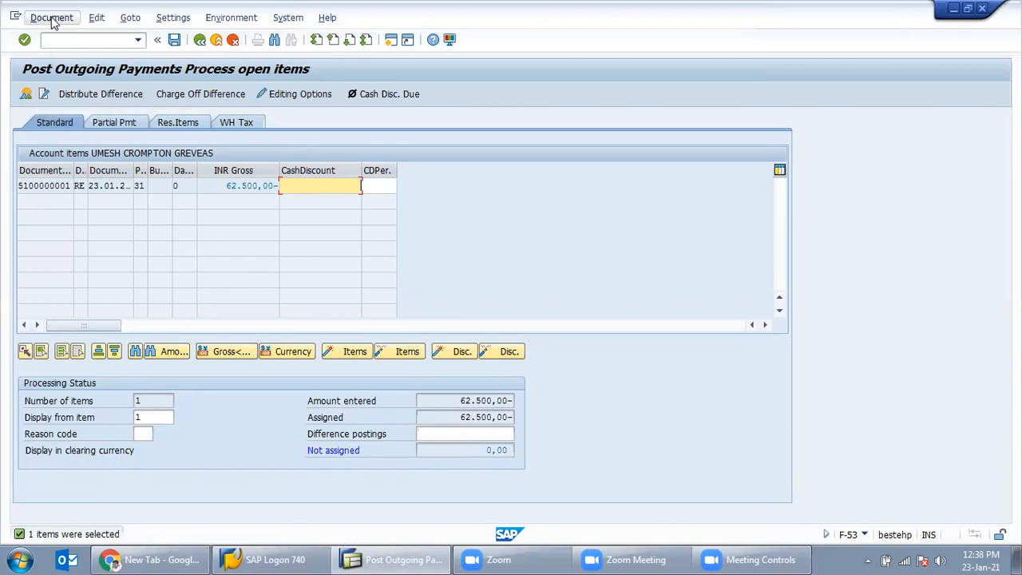
pyautogui.click(58, 50)
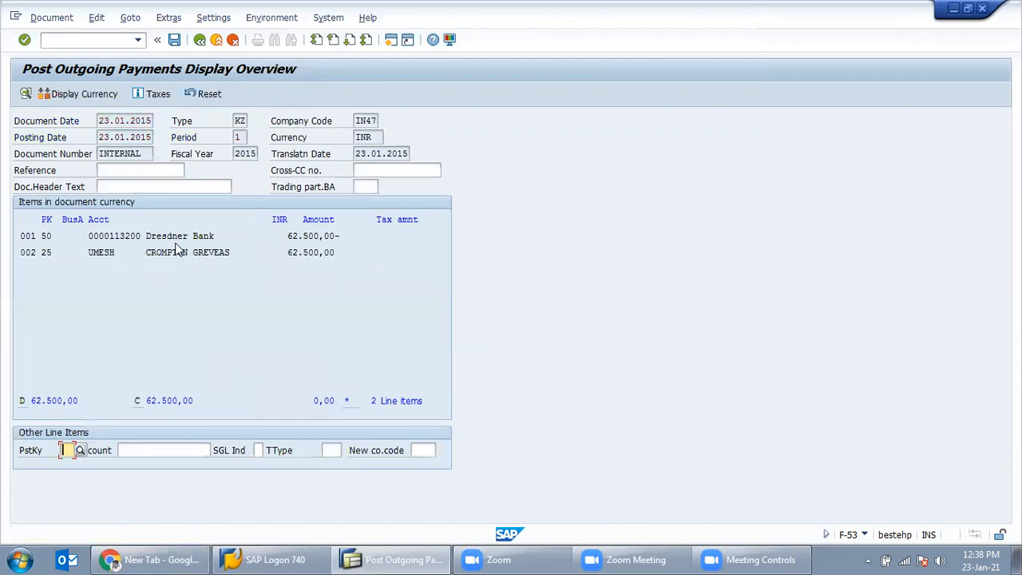
pyautogui.moveTo(222, 236); pyautogui.dragTo(143, 235)
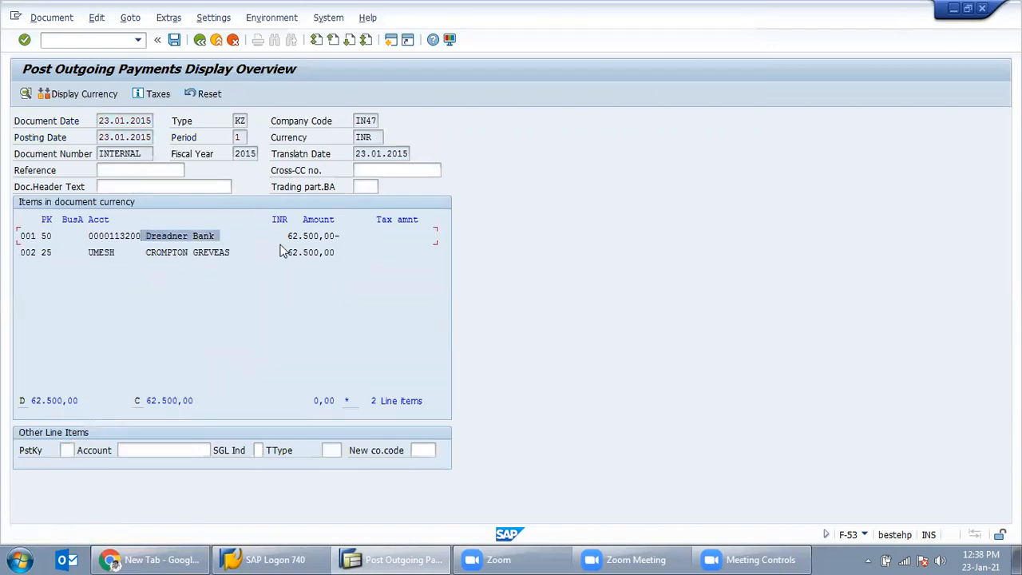
pyautogui.moveTo(233, 253); pyautogui.dragTo(144, 253)
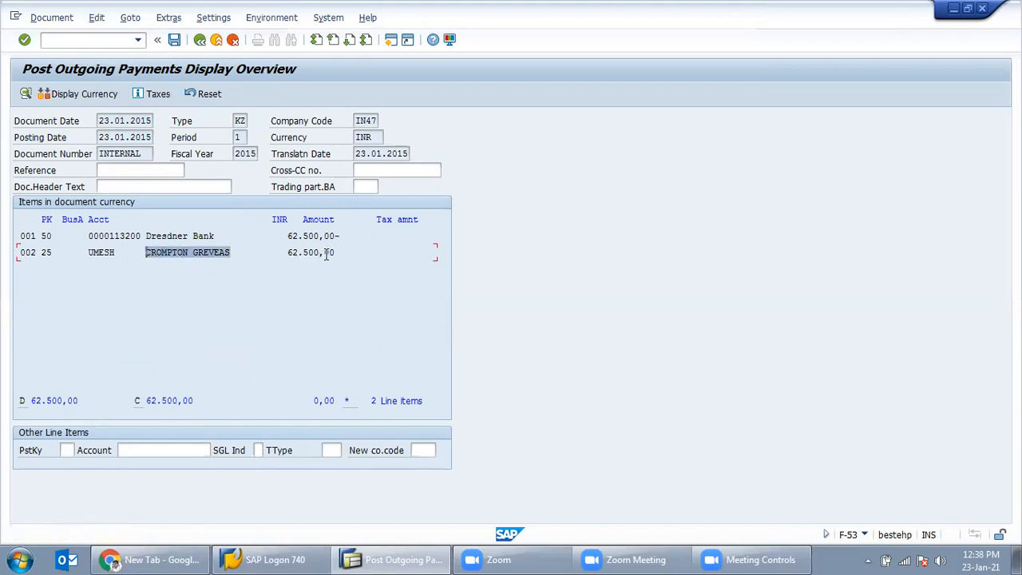
pyautogui.moveTo(330, 253); pyautogui.dragTo(210, 246)
pyautogui.click(174, 39)
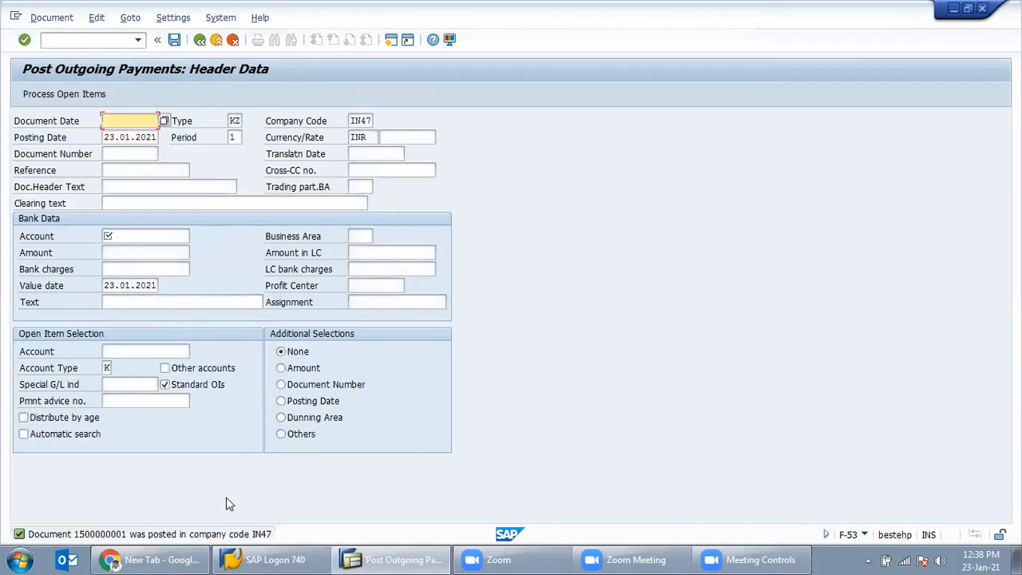
pyautogui.click(38, 17)
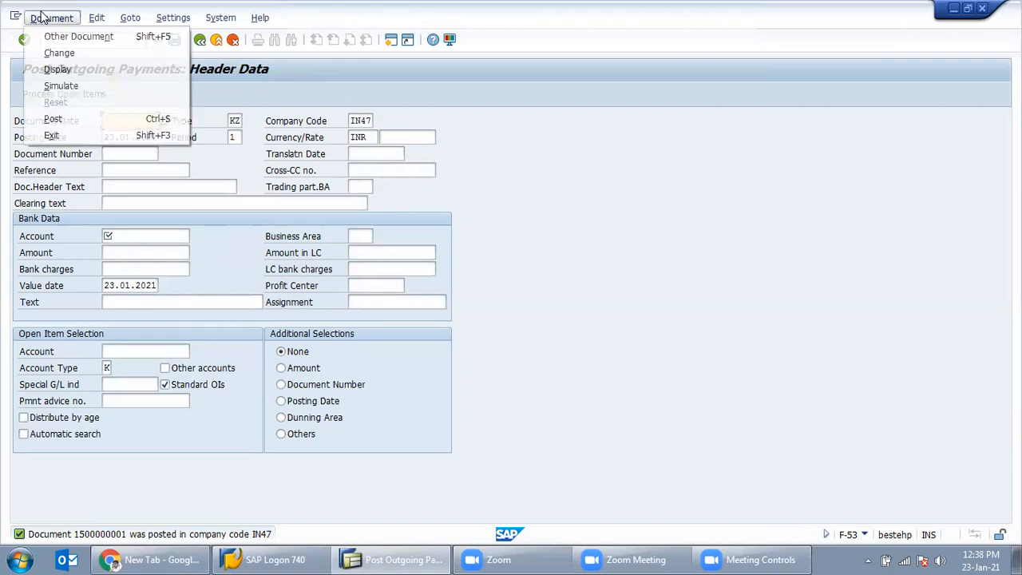
pyautogui.click(70, 70)
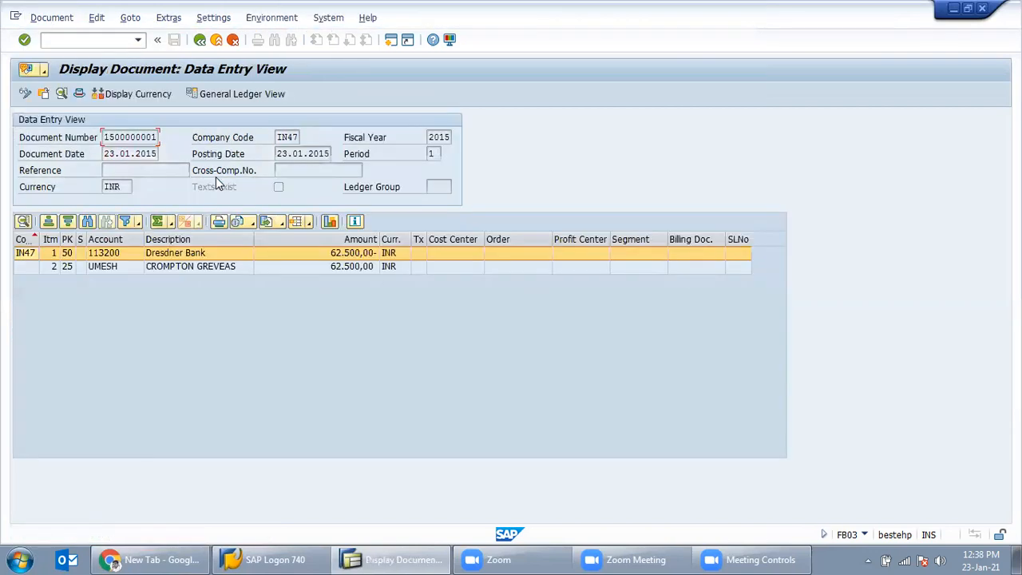
pyautogui.click(353, 267)
pyautogui.click(355, 255)
pyautogui.click(203, 268)
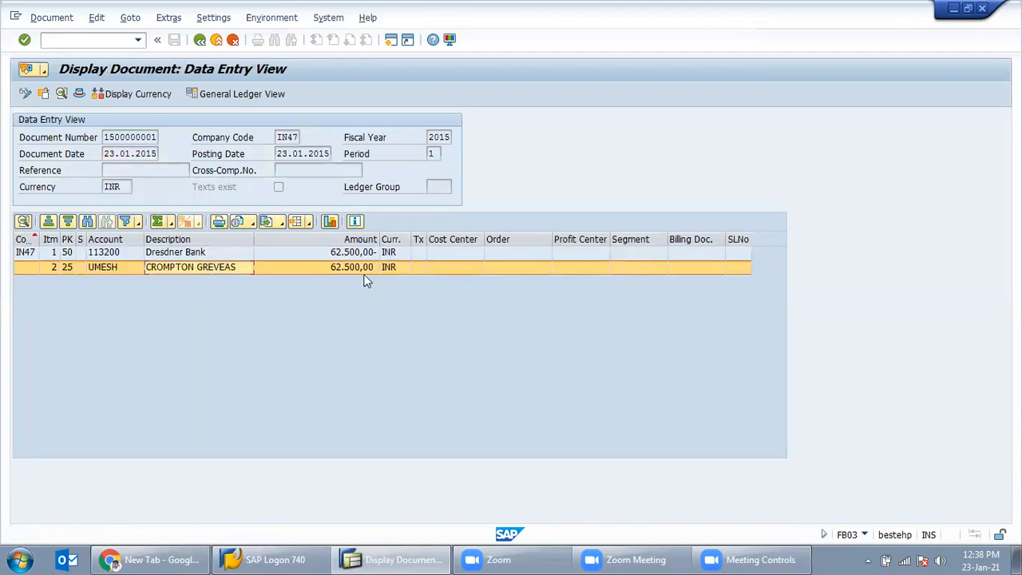
pyautogui.click(361, 272)
# Step: Leave the document display and payment entry, confirming Yes to exit editing
pyautogui.click(201, 40)
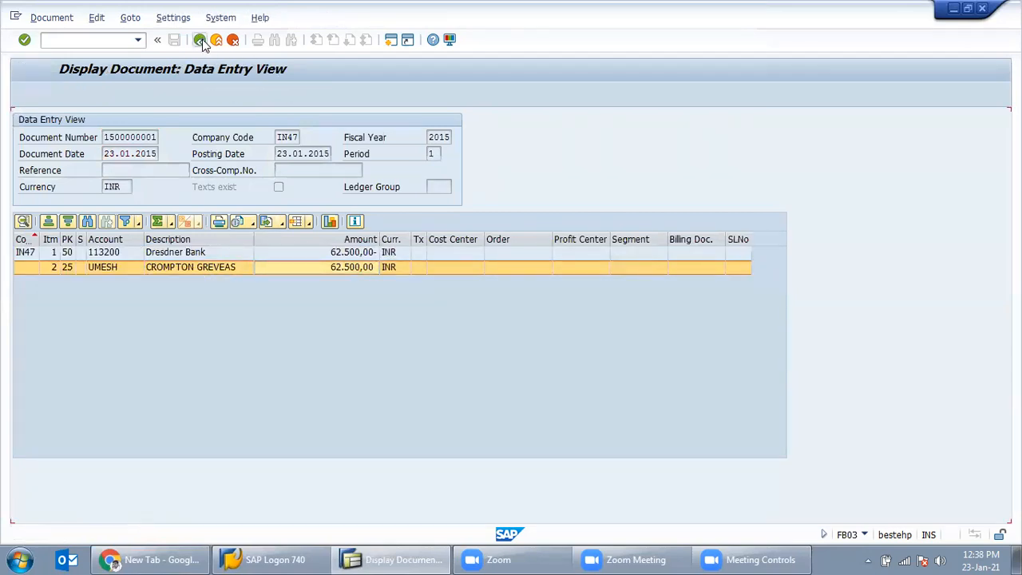
pyautogui.click(201, 40)
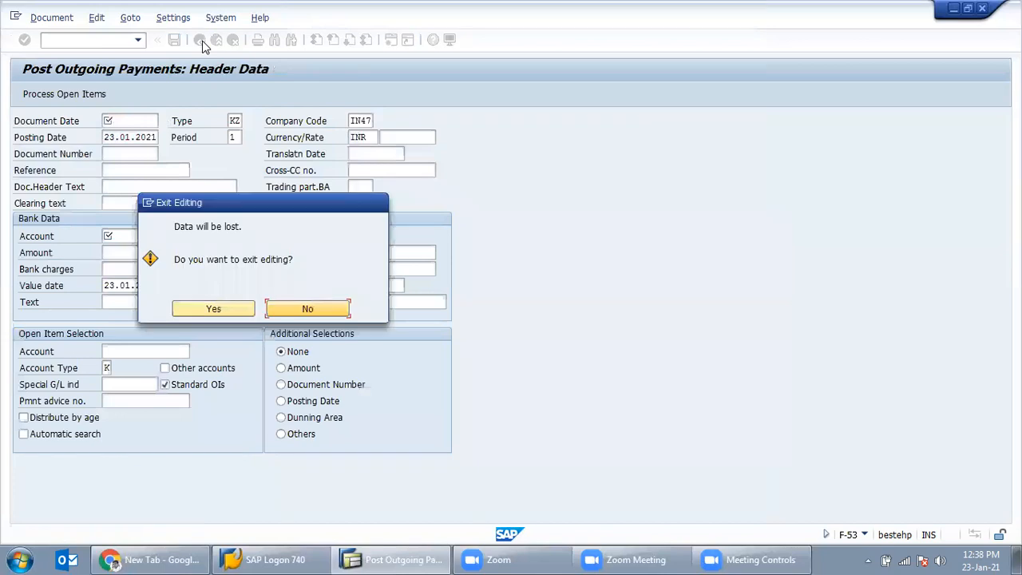
pyautogui.click(214, 309)
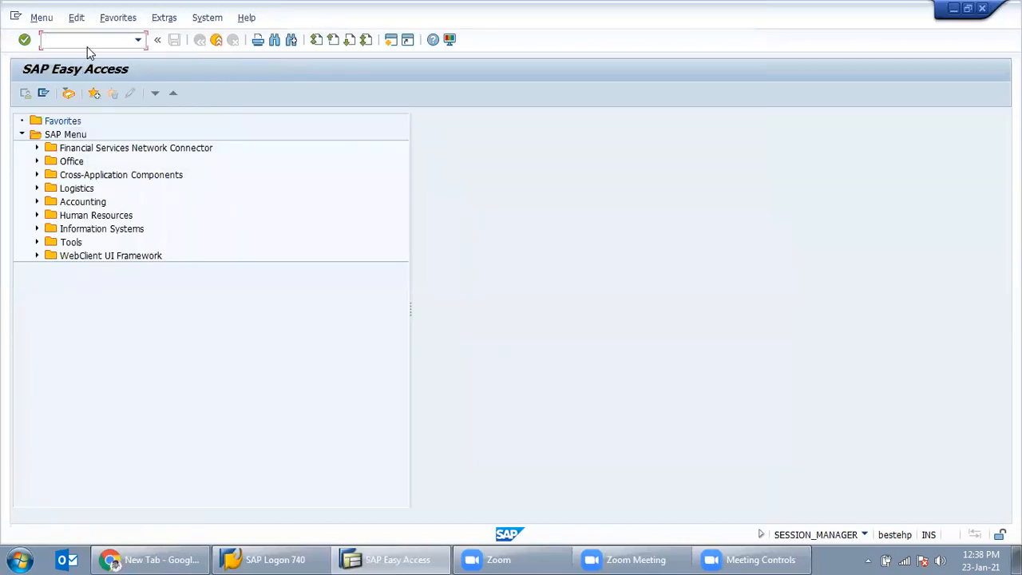
pyautogui.write('fbl3')
pyautogui.press('BackSpace')
pyautogui.write('1n')
pyautogui.press('Return')
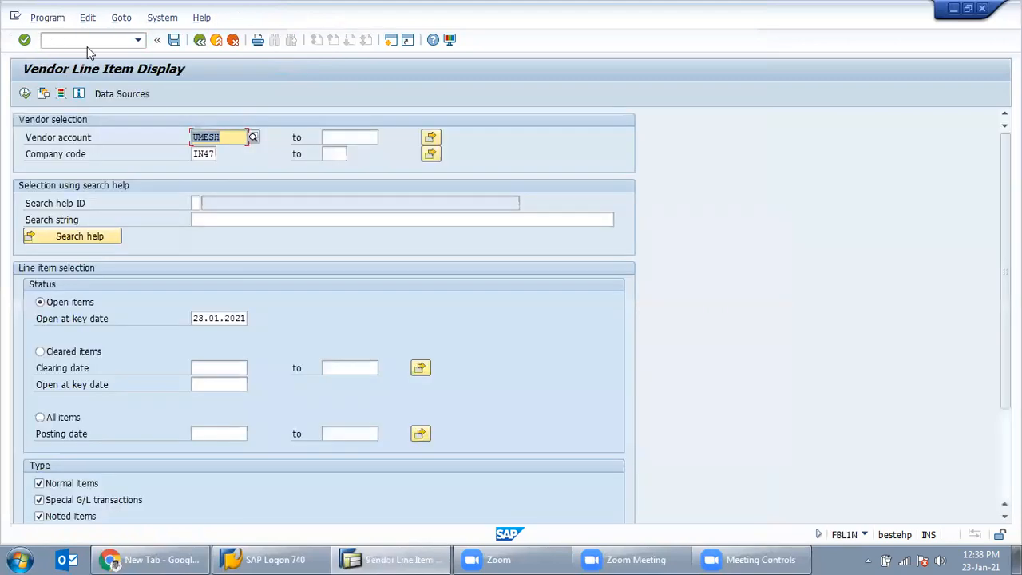
pyautogui.click(53, 417)
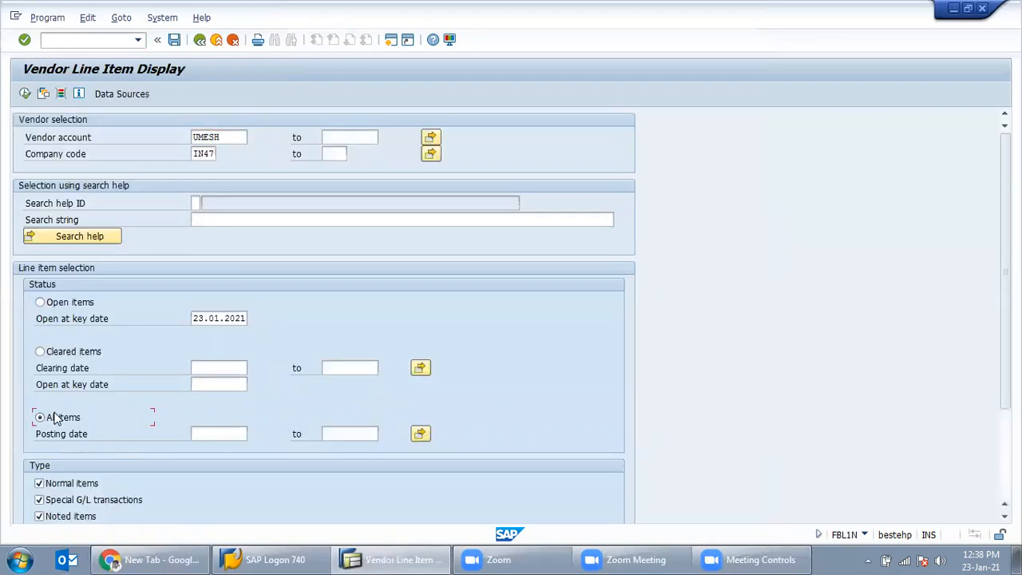
pyautogui.doubleClick(211, 137)
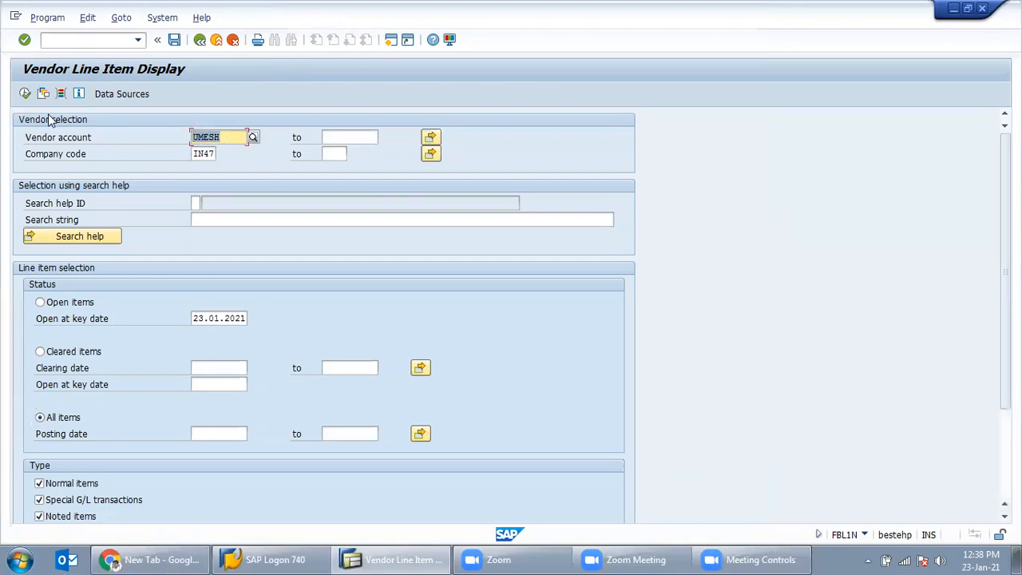
pyautogui.click(25, 93)
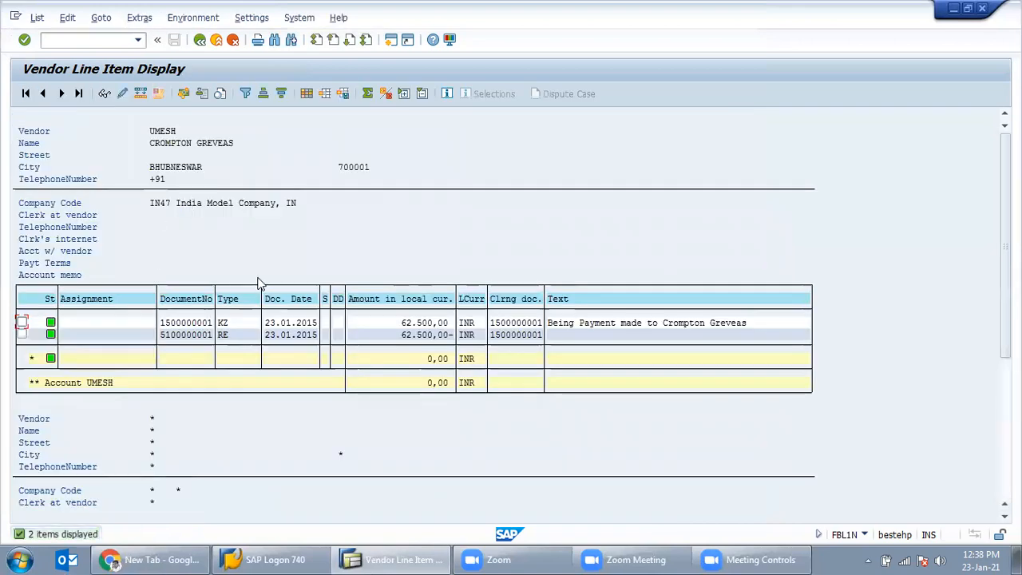
pyautogui.click(180, 323)
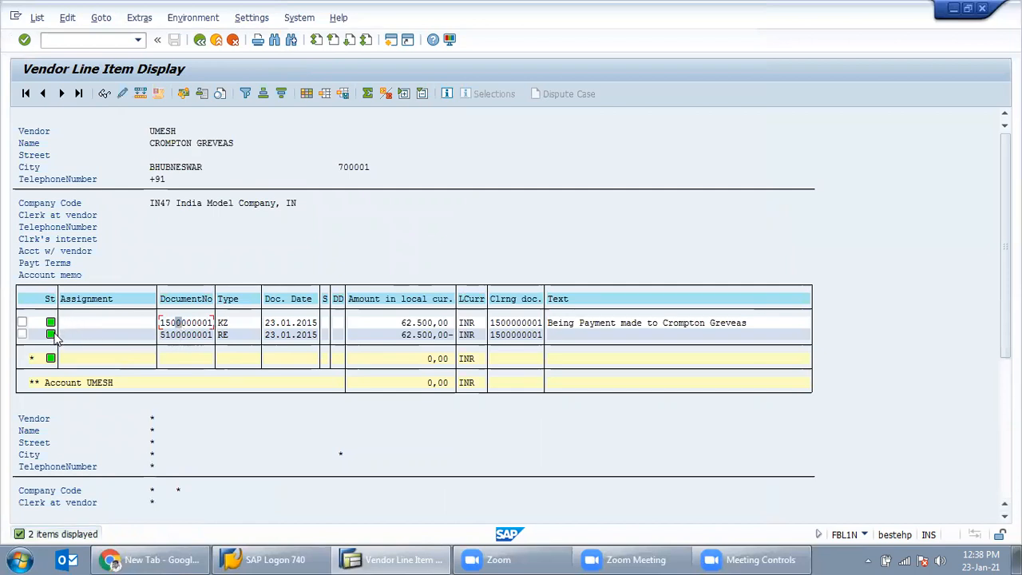
pyautogui.click(423, 335)
pyautogui.click(429, 360)
pyautogui.click(227, 335)
pyautogui.click(226, 323)
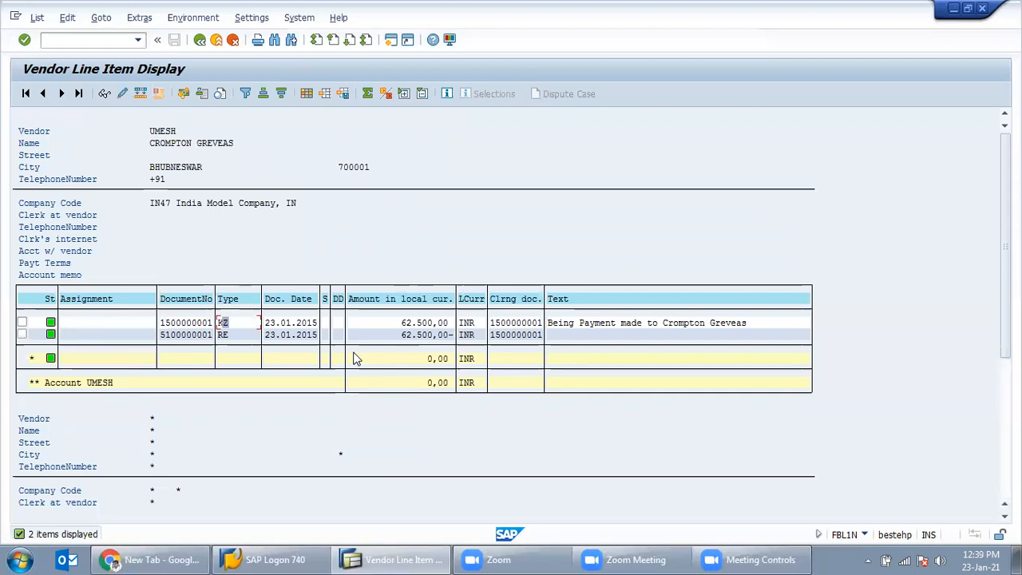
pyautogui.moveTo(564, 557)
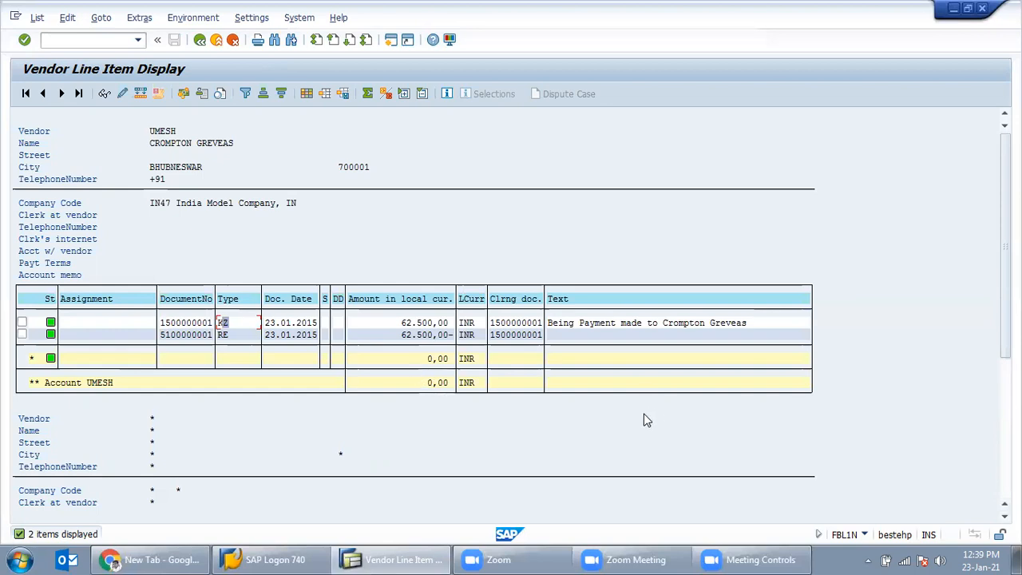
pyautogui.click(200, 42)
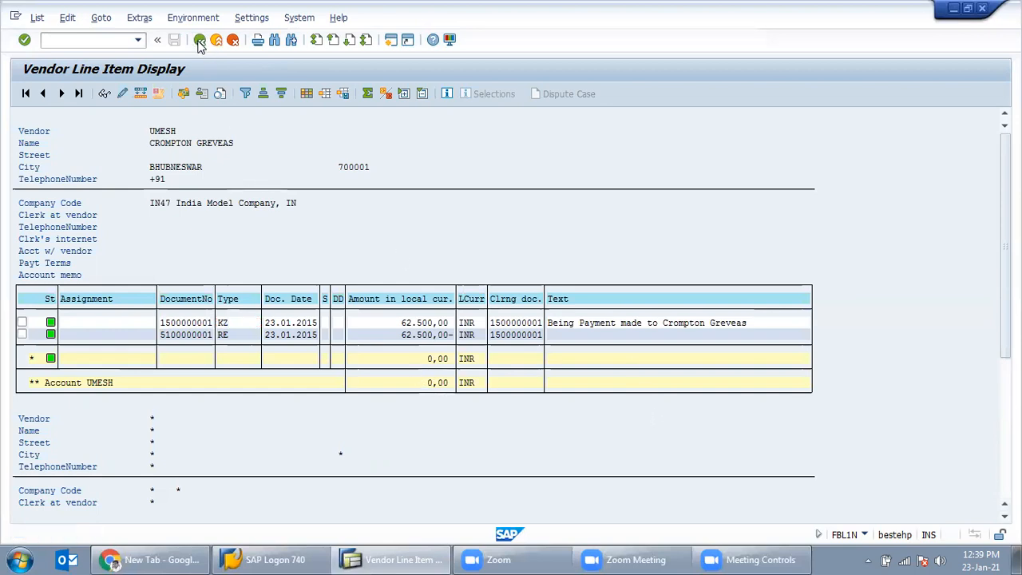
pyautogui.click(199, 41)
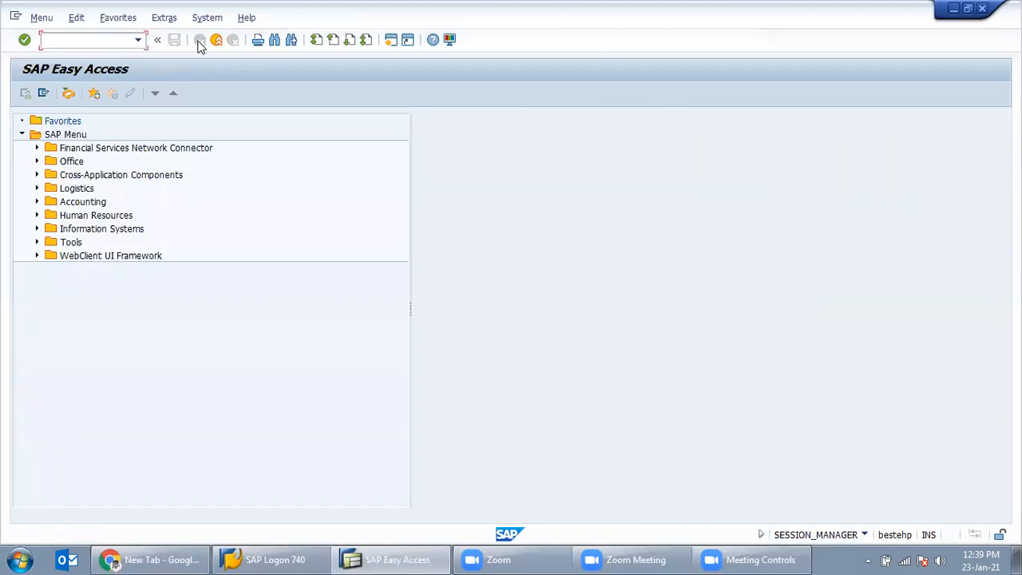